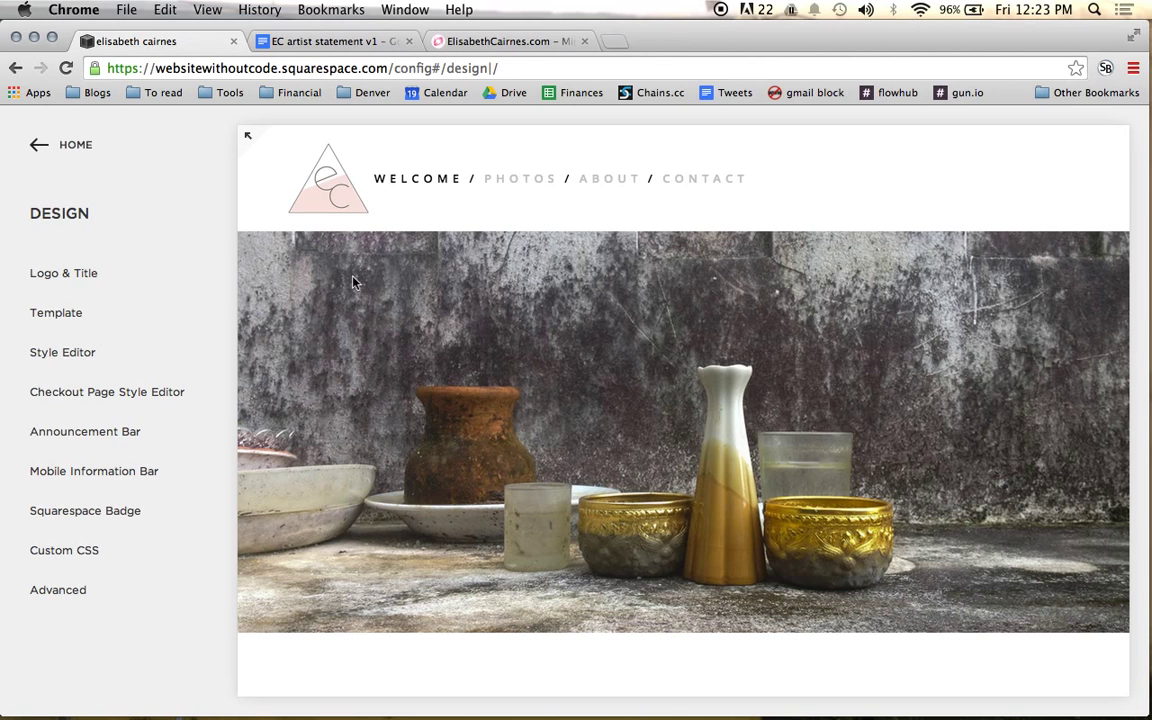
Open the Style Editor for the site and reduce the page zoom to 75%.
click(110, 366)
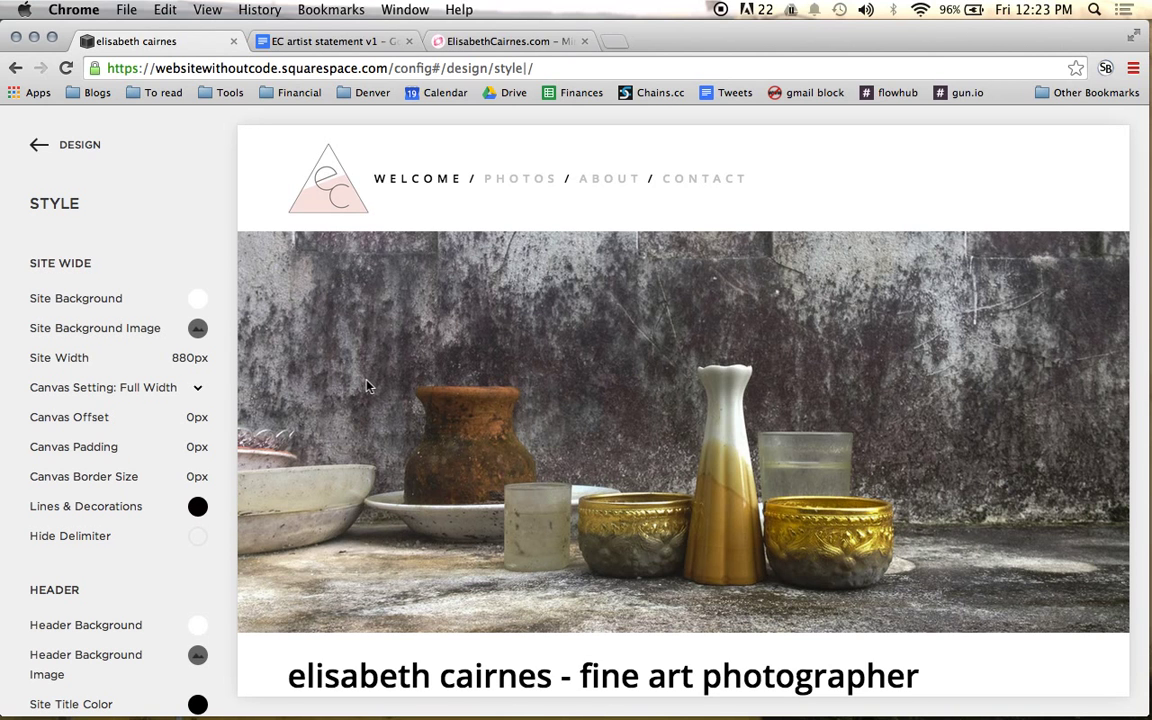
key(super+minus)
key(super+minus)
key(super+minus)
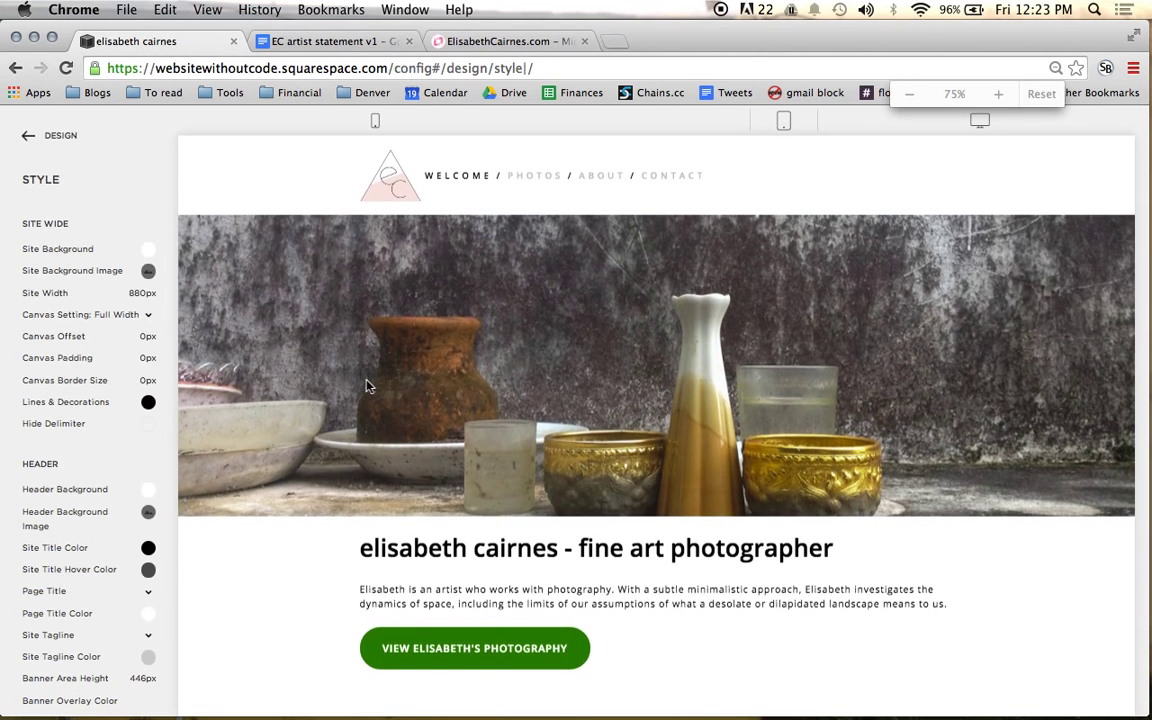
scroll(366, 386, down, 1)
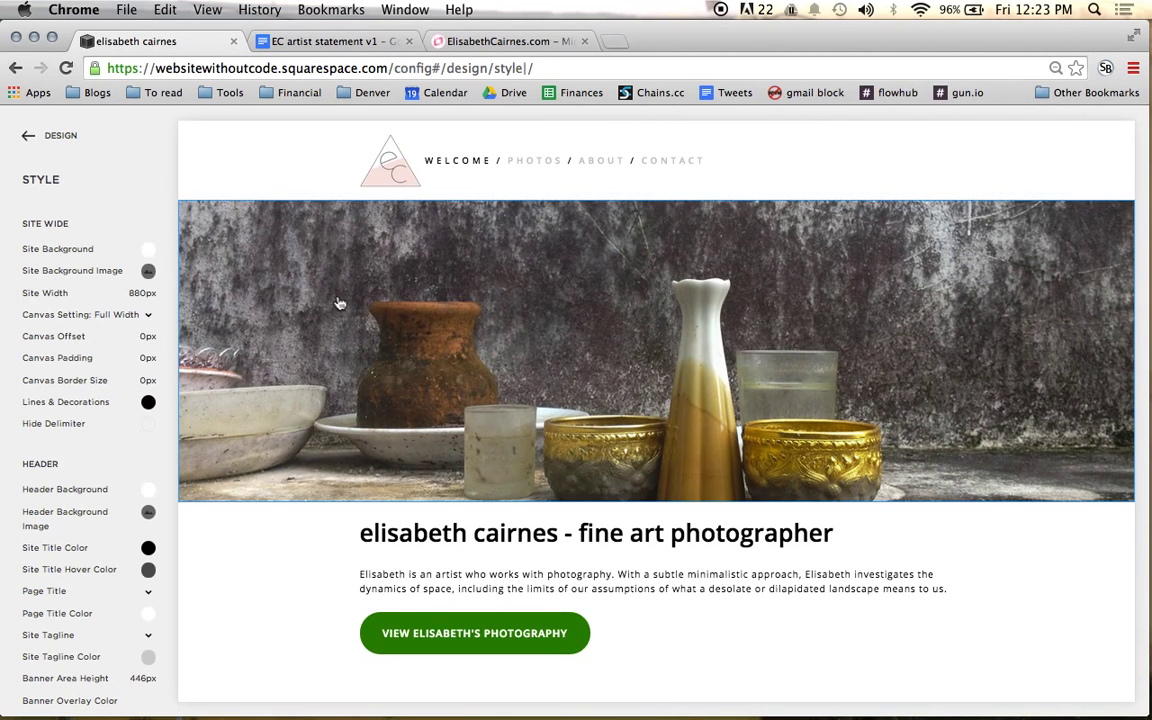
scroll(348, 305, down, 1)
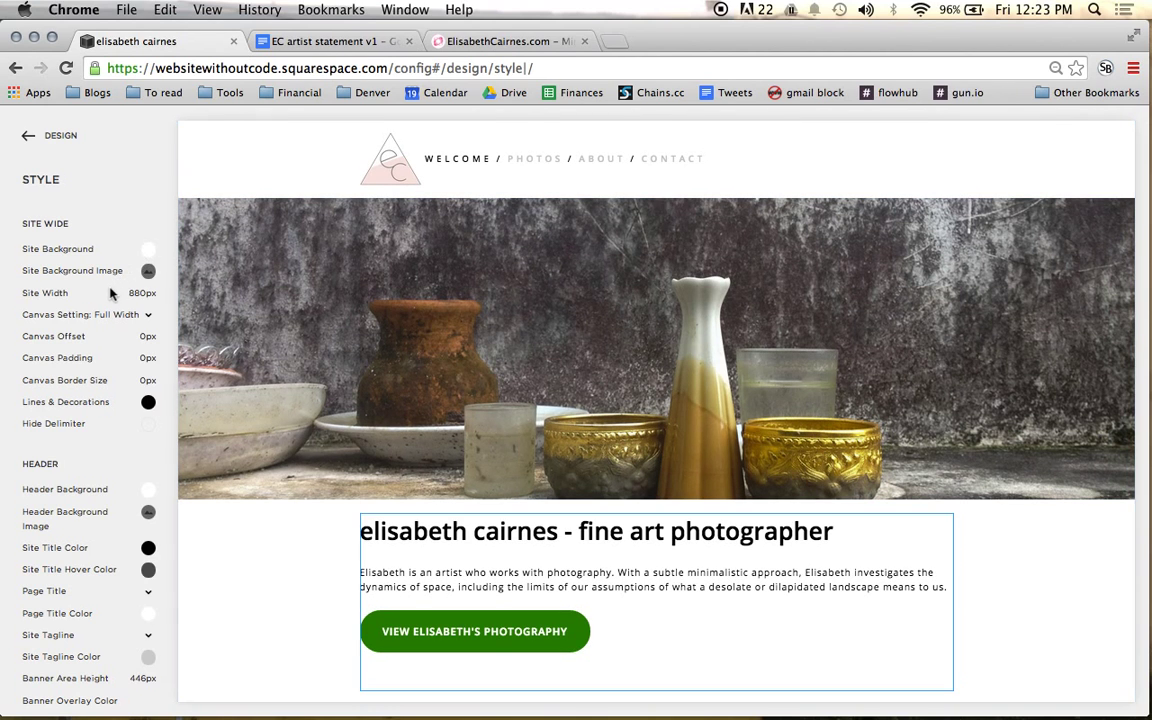
Set the Site Width to 800px and change the Canvas Setting to Site Width.
mouse_move(25, 290)
drag(22, 291, 60, 292)
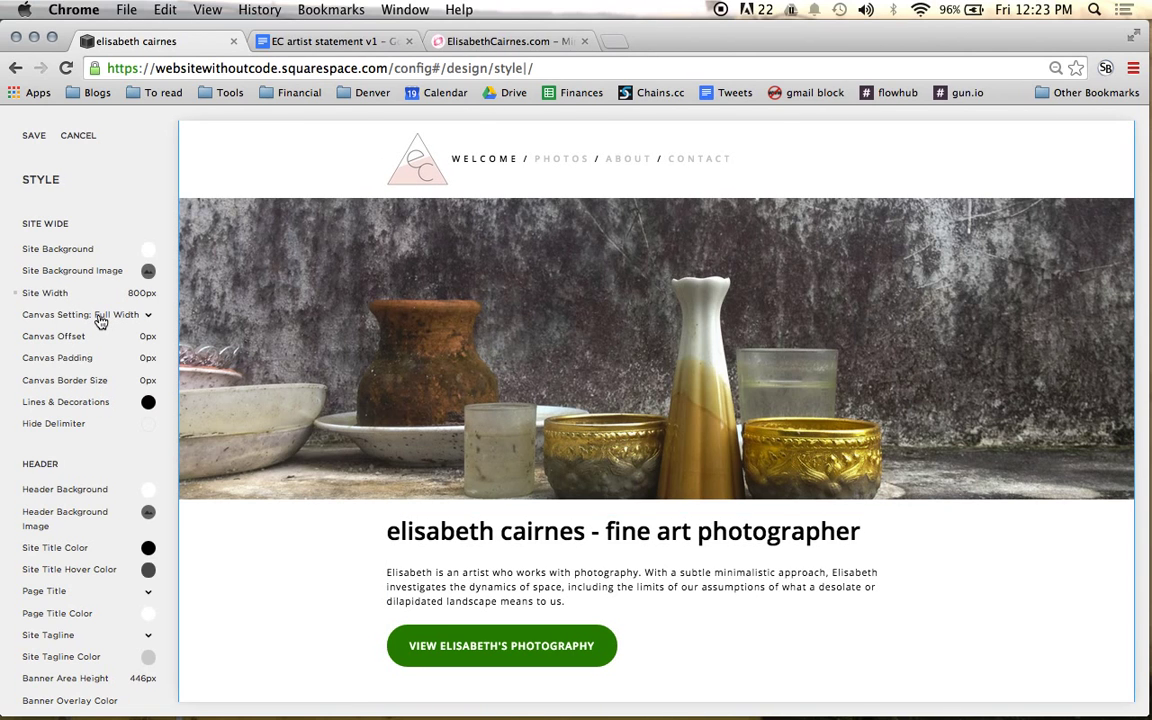
click(100, 318)
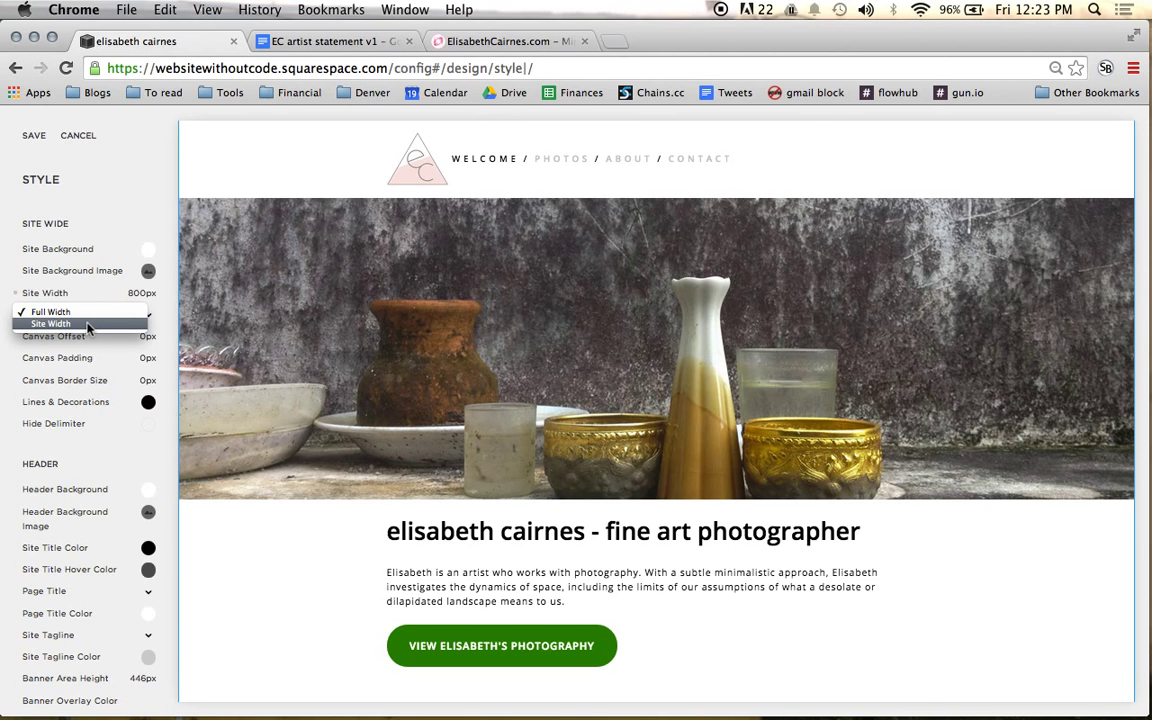
click(88, 324)
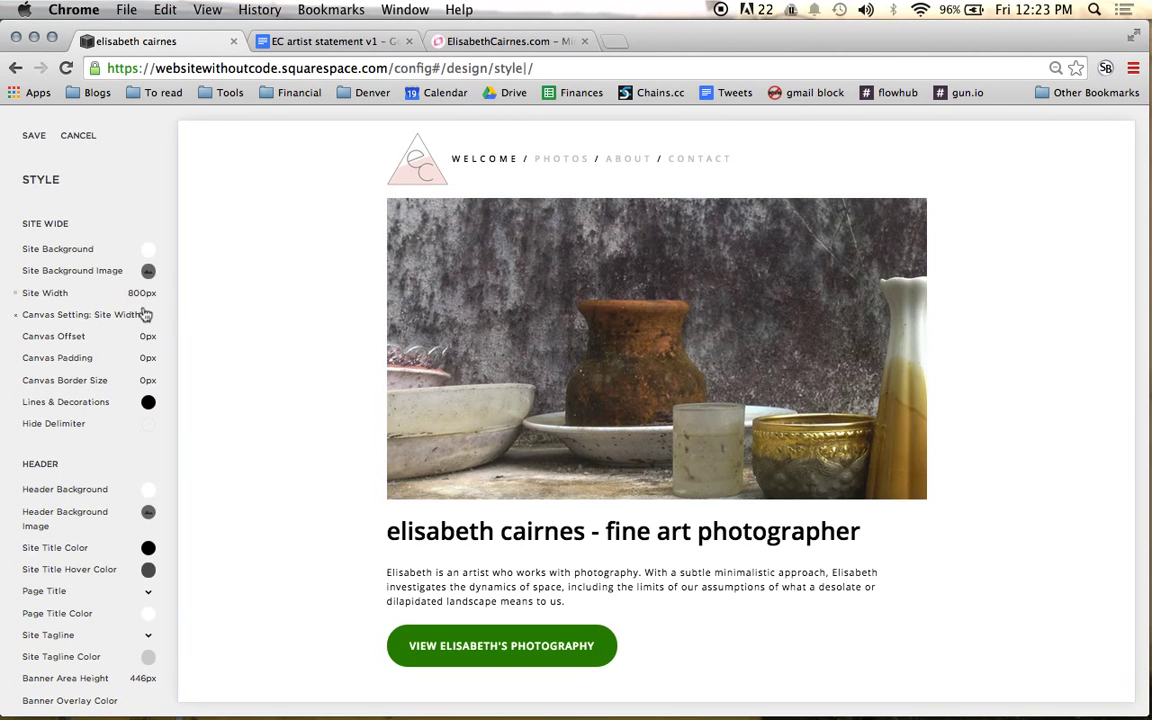
Try out the Canvas Offset, Canvas Padding and Canvas Border Size settings, returning each to 0px.
mouse_move(31, 338)
drag(31, 338, 12, 359)
mouse_move(31, 355)
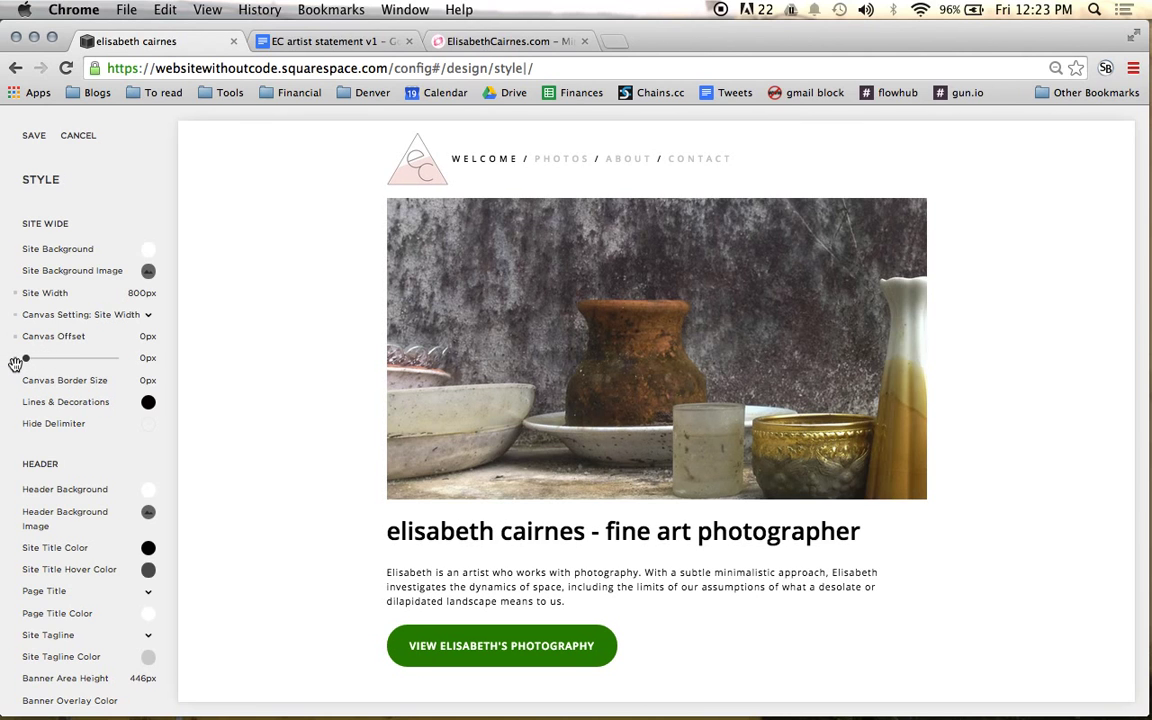
mouse_move(30, 381)
mouse_move(31, 380)
mouse_down()
mouse_move(45, 378)
mouse_move(24, 380)
mouse_up()
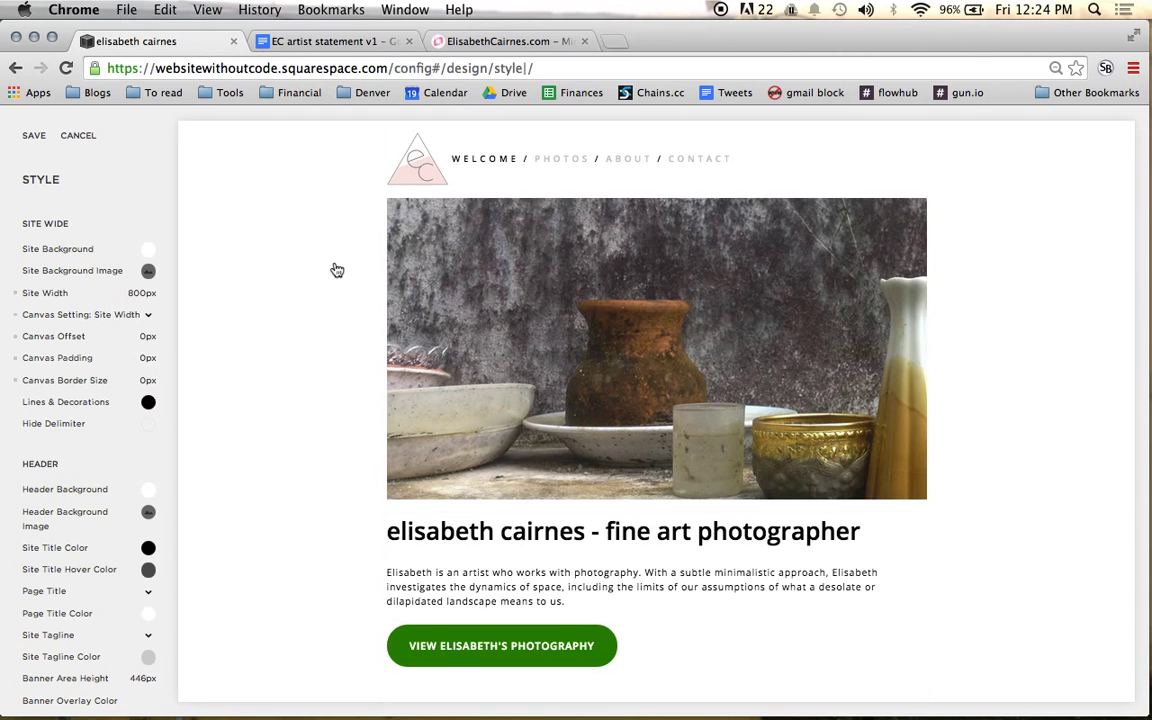
Change the Lines & Decorations color to light grey #b5b5b5.
click(148, 404)
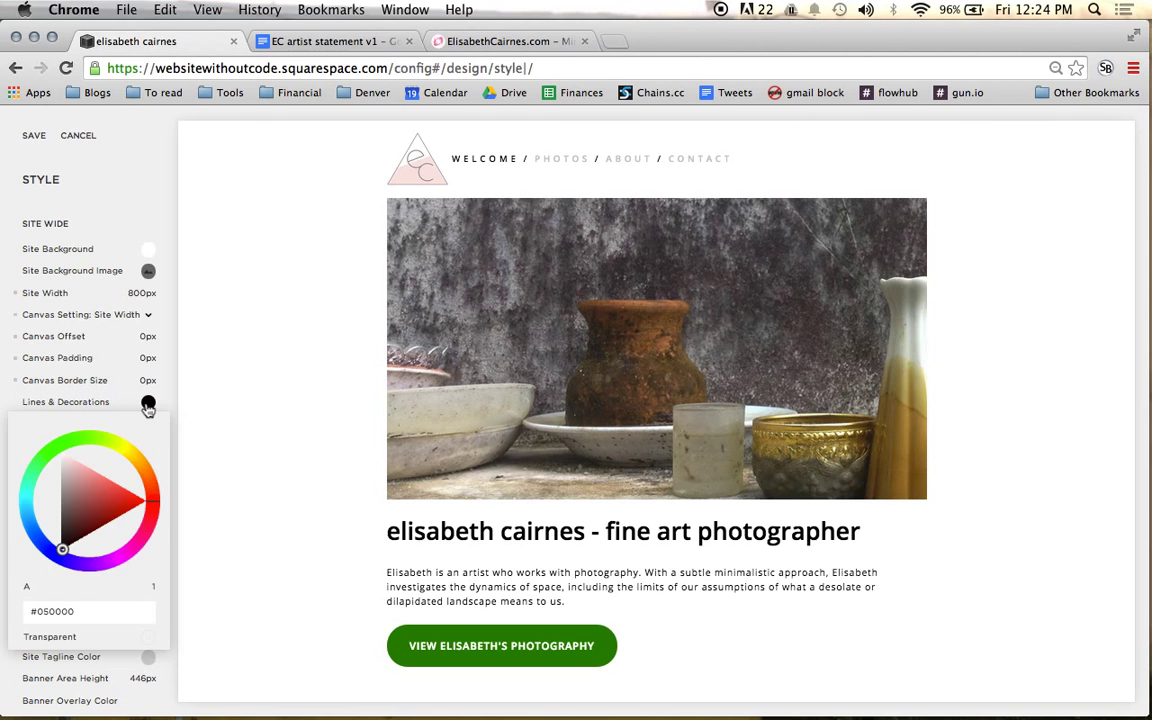
drag(74, 456, 50, 487)
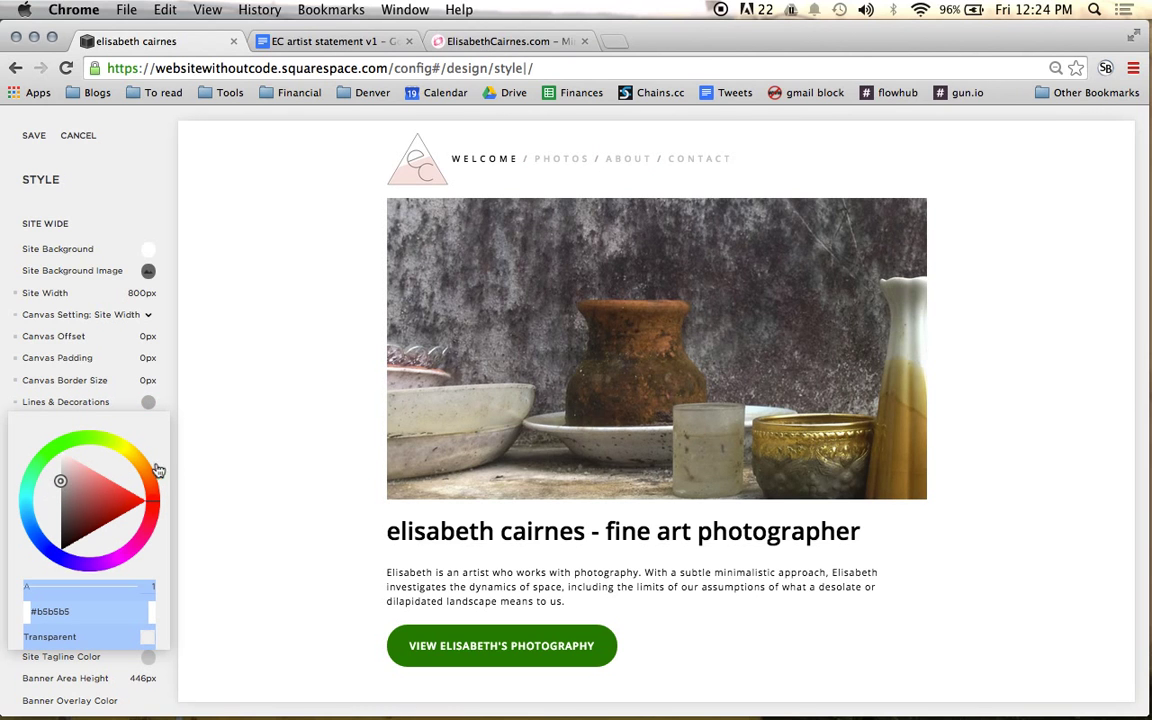
click(179, 411)
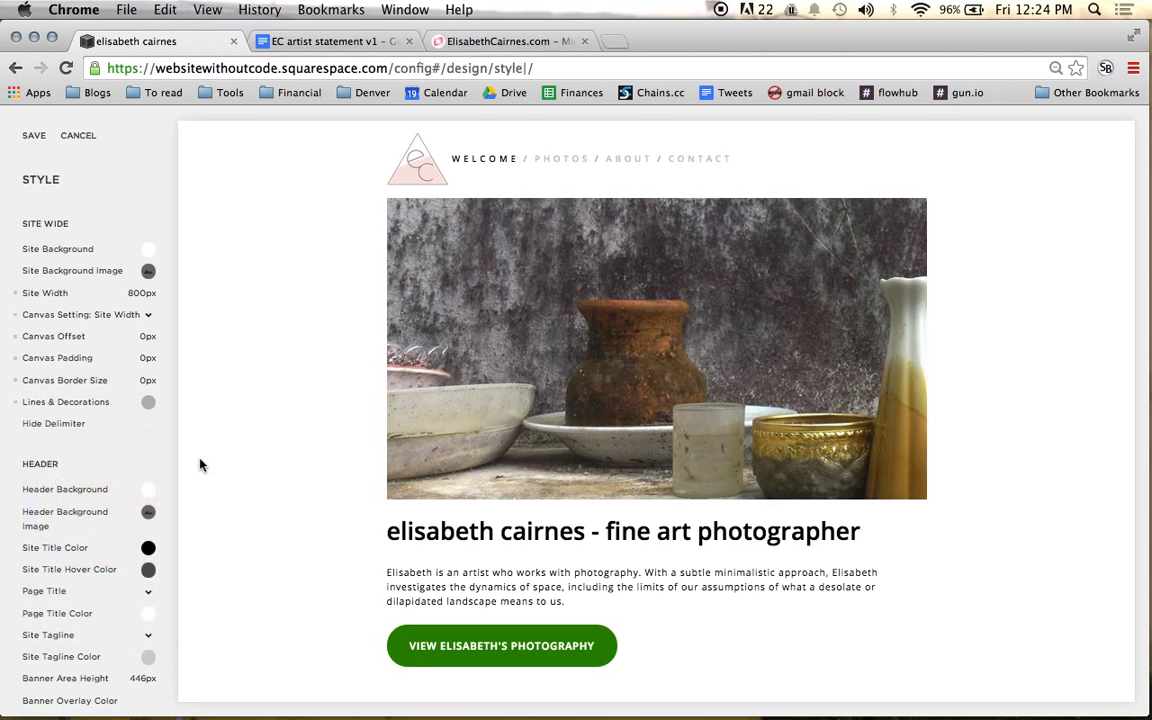
Toggle Hide Delimiter to compare the navigation with and without slashes, leaving the option enabled.
click(148, 426)
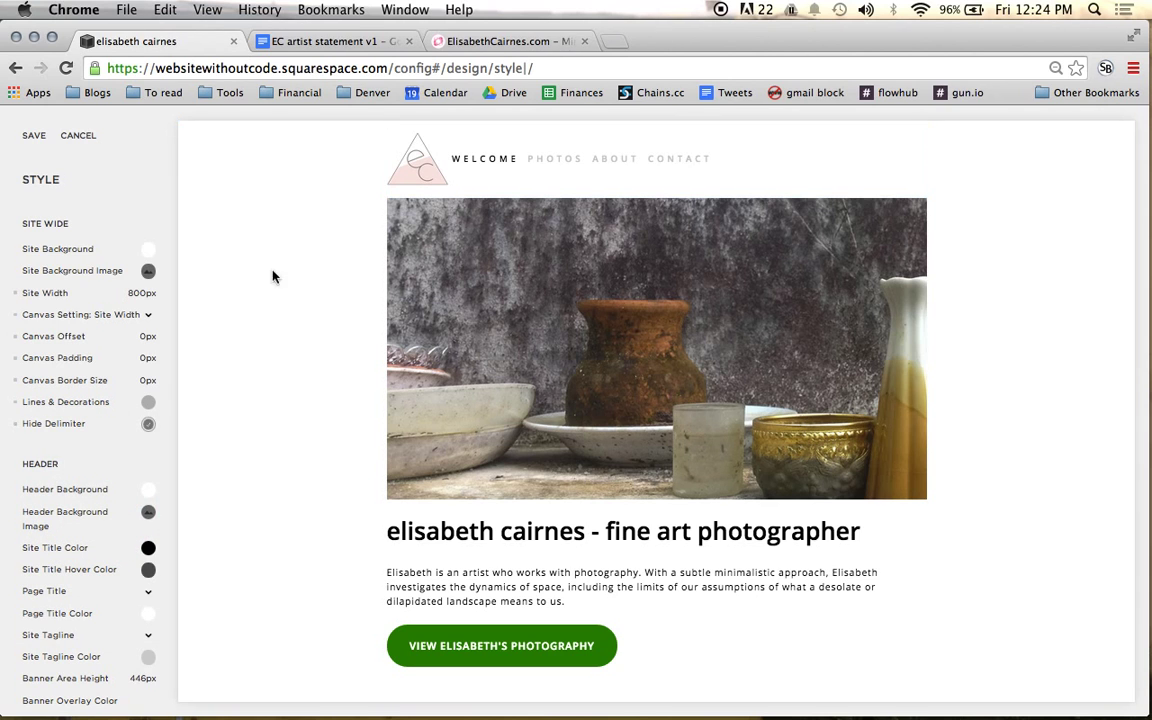
click(150, 426)
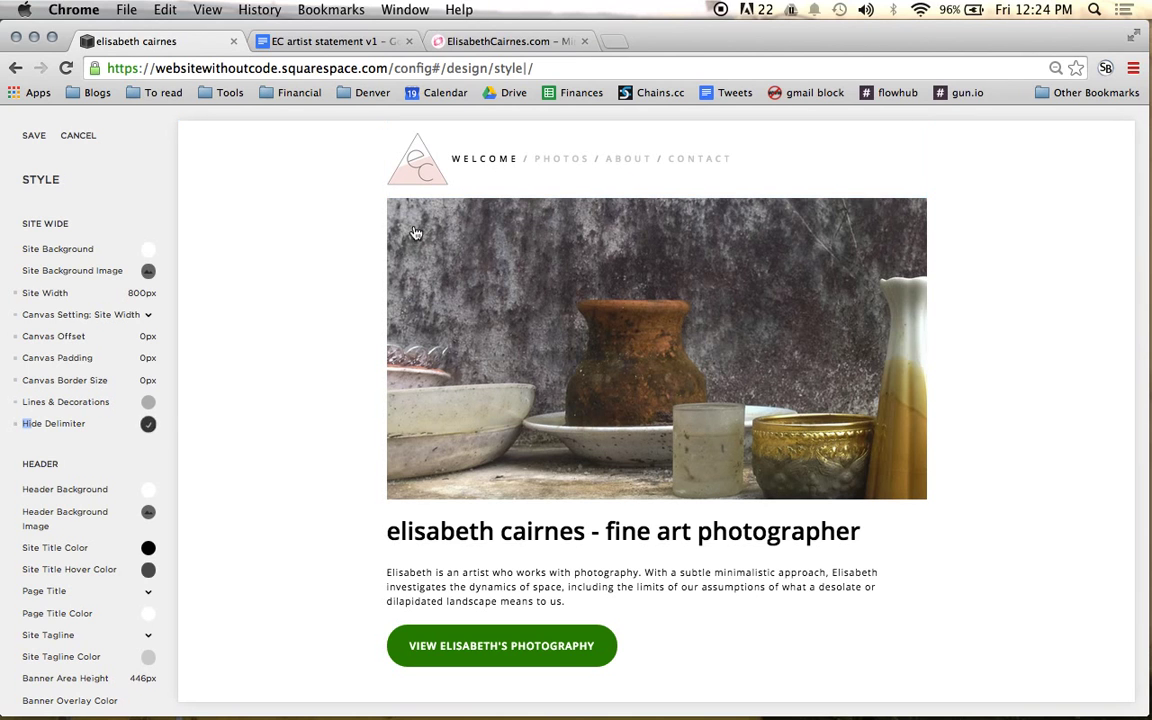
click(148, 426)
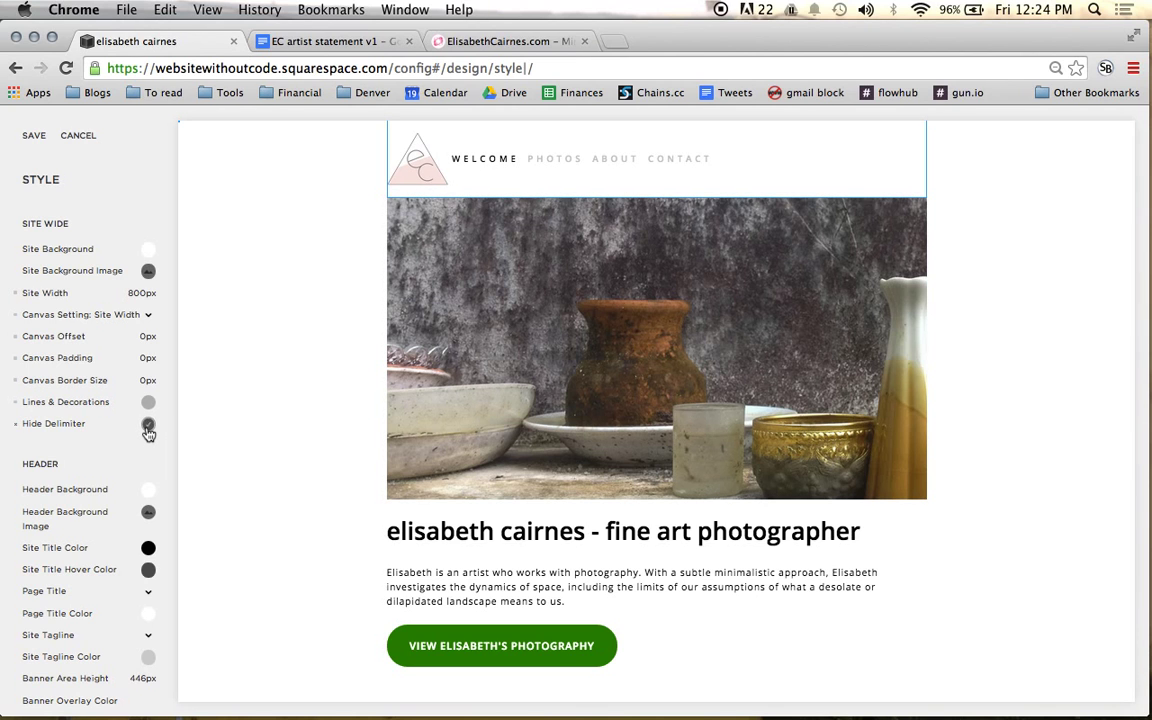
Set the header's Banner Area Height to 383px and display all style settings again.
scroll(120, 410, down, 2)
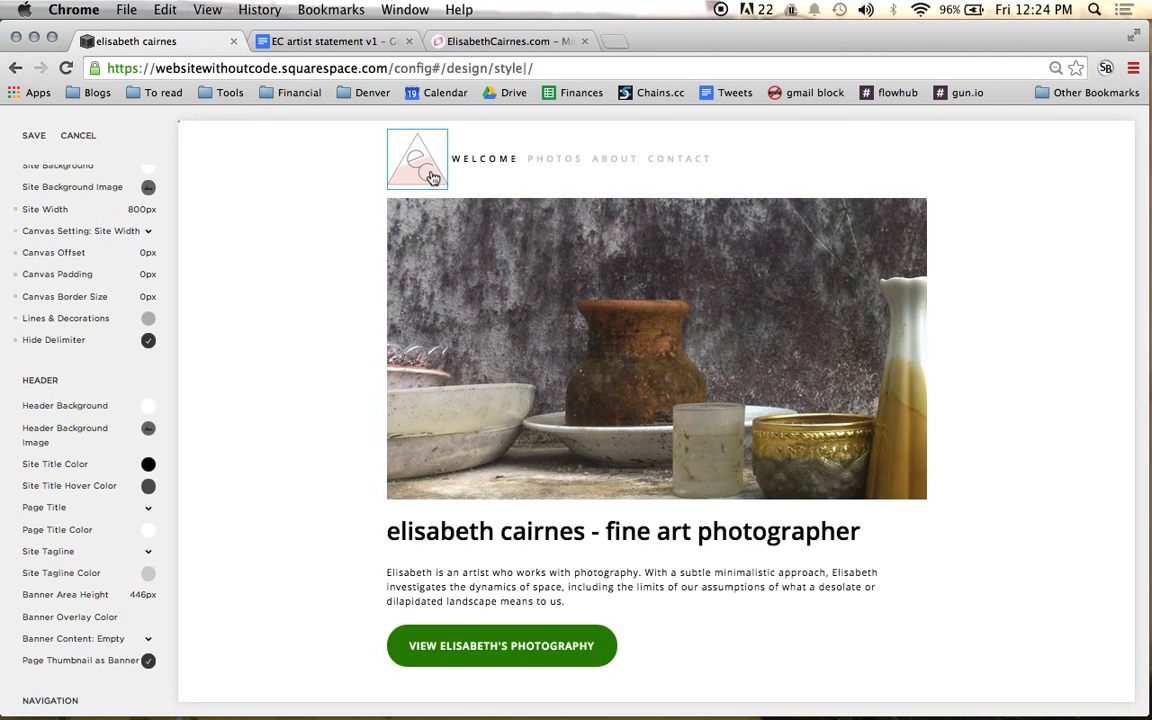
scroll(103, 500, down, 2)
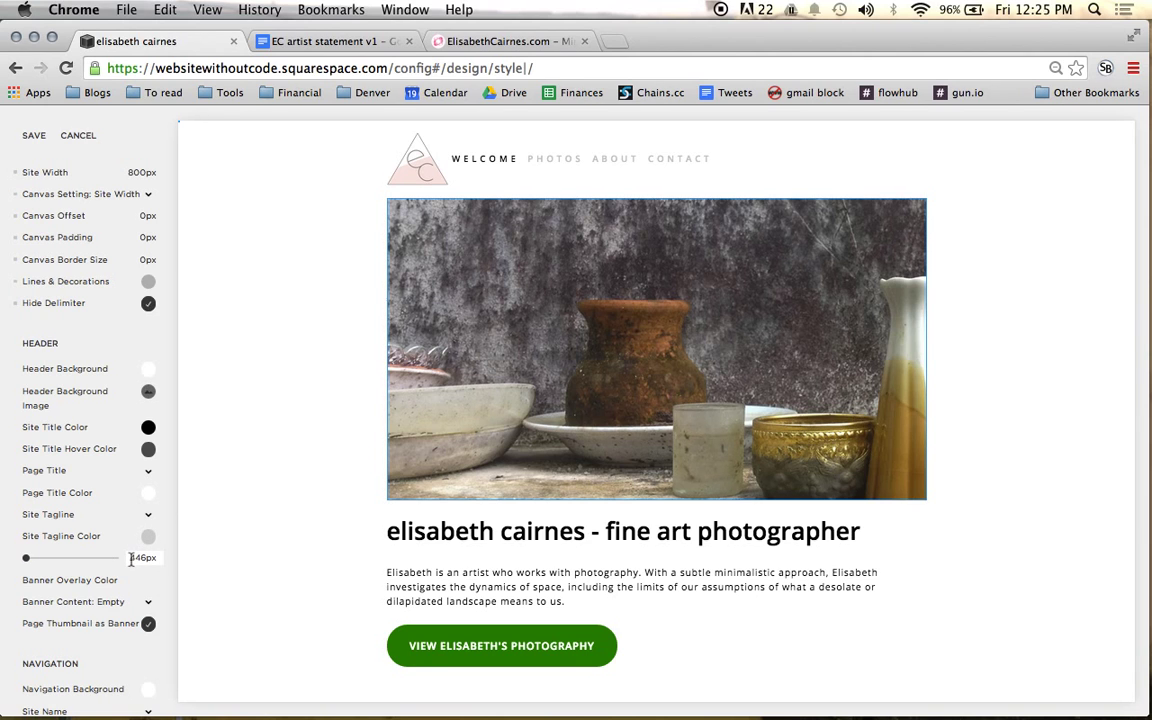
click(42, 557)
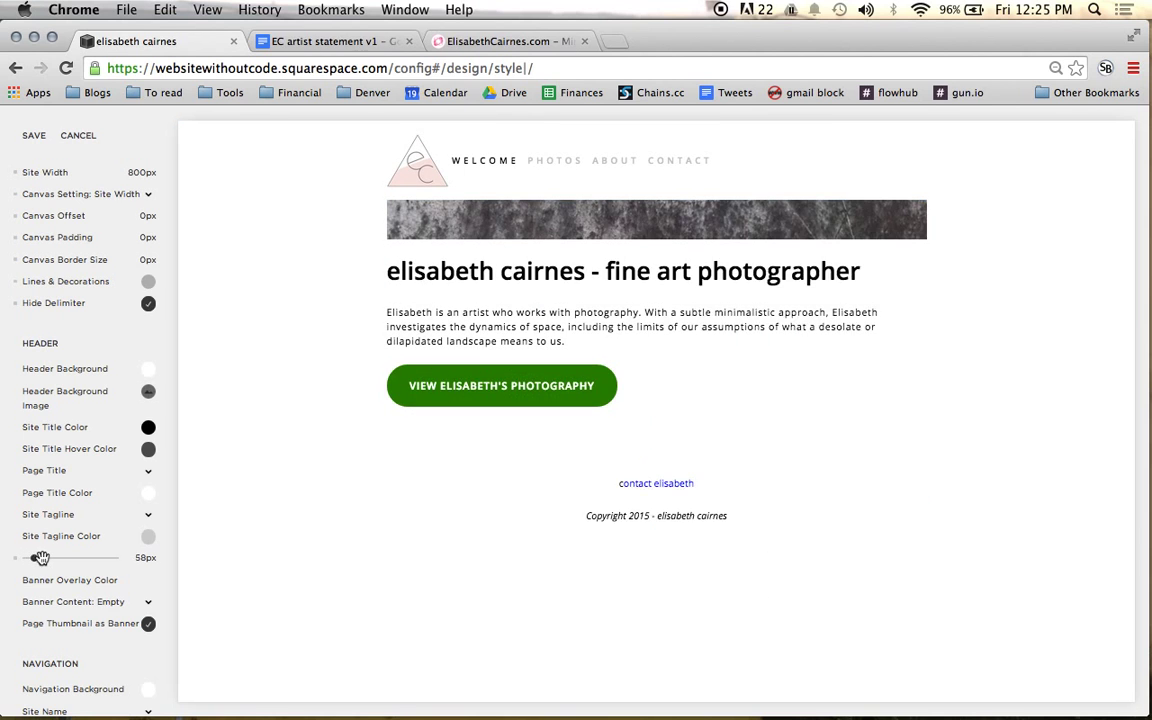
mouse_move(78, 557)
mouse_down()
mouse_move(141, 556)
mouse_move(78, 559)
mouse_up()
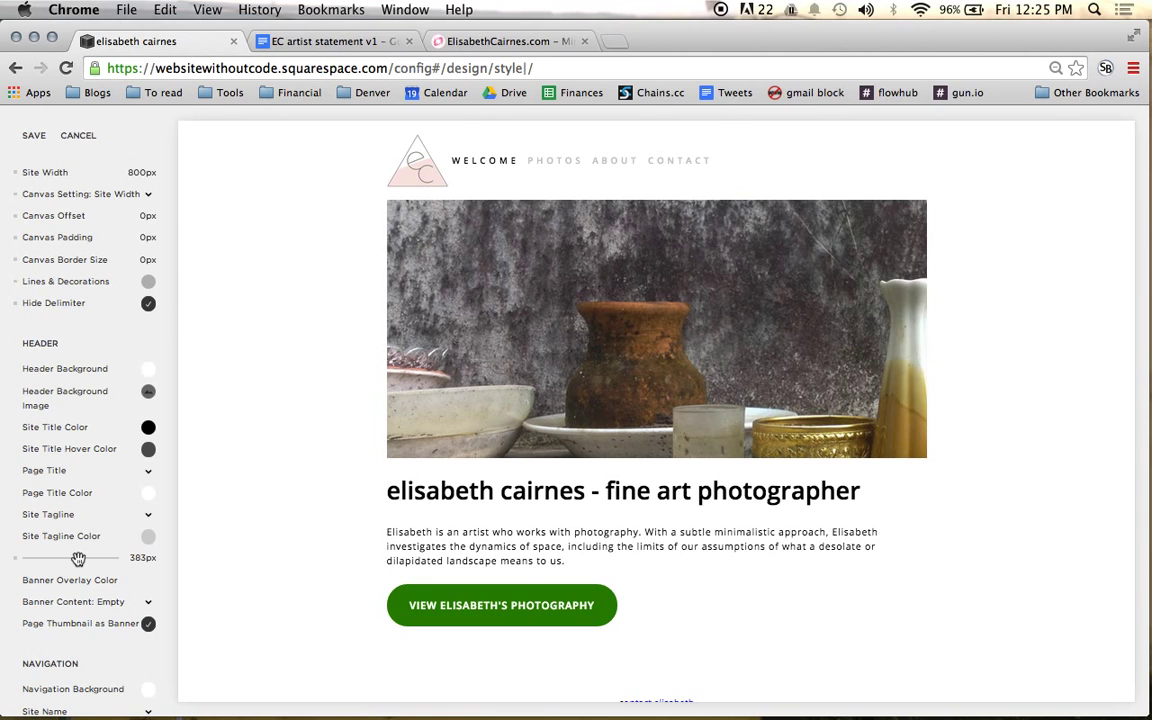
click(197, 541)
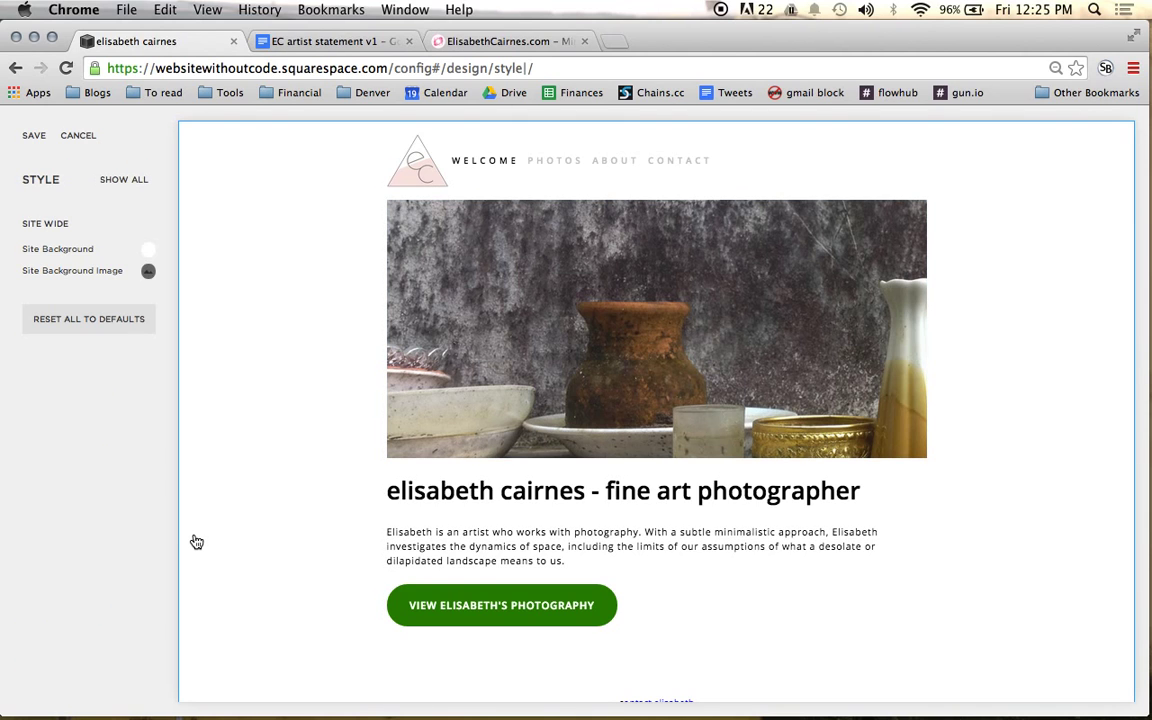
click(125, 180)
Try an opaque #424242 Banner Overlay Color, then make the overlay transparent again.
scroll(60, 400, down, 4)
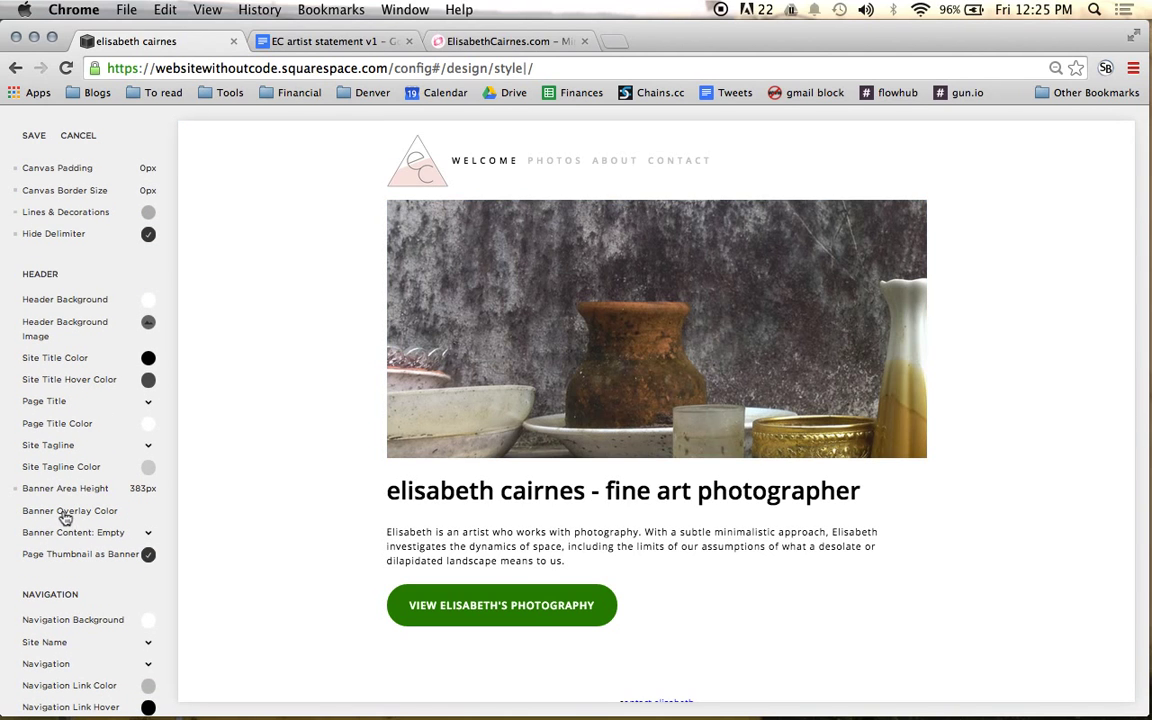
click(64, 512)
click(147, 481)
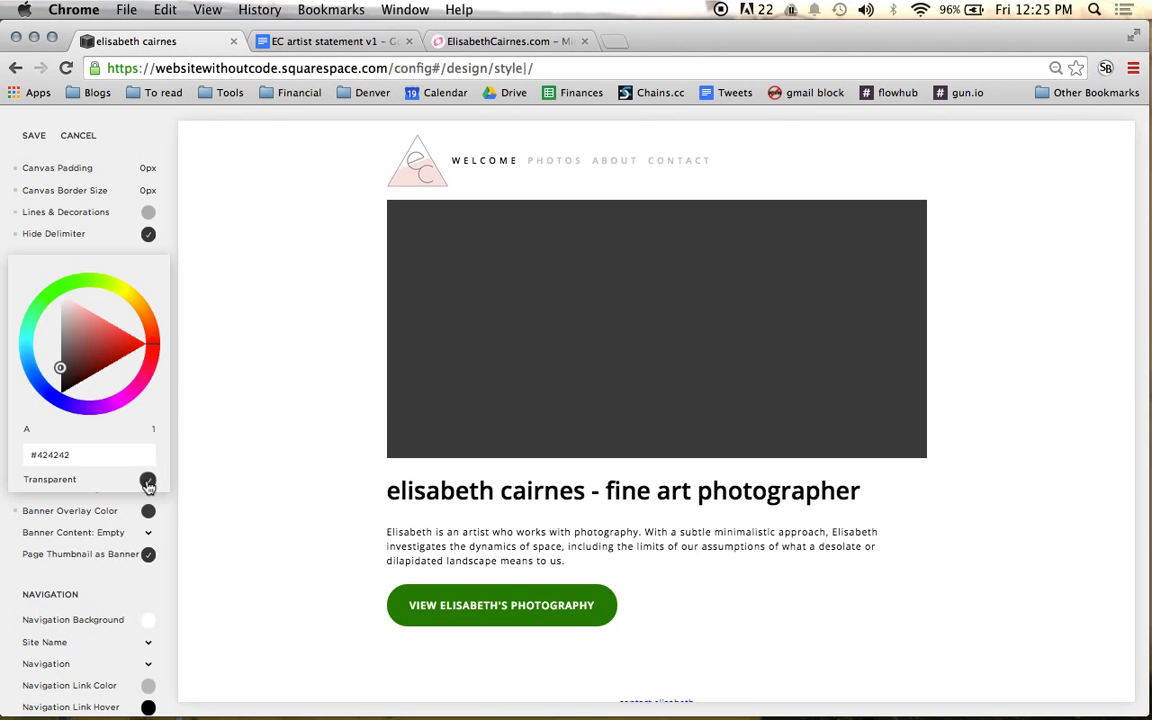
click(147, 481)
click(208, 514)
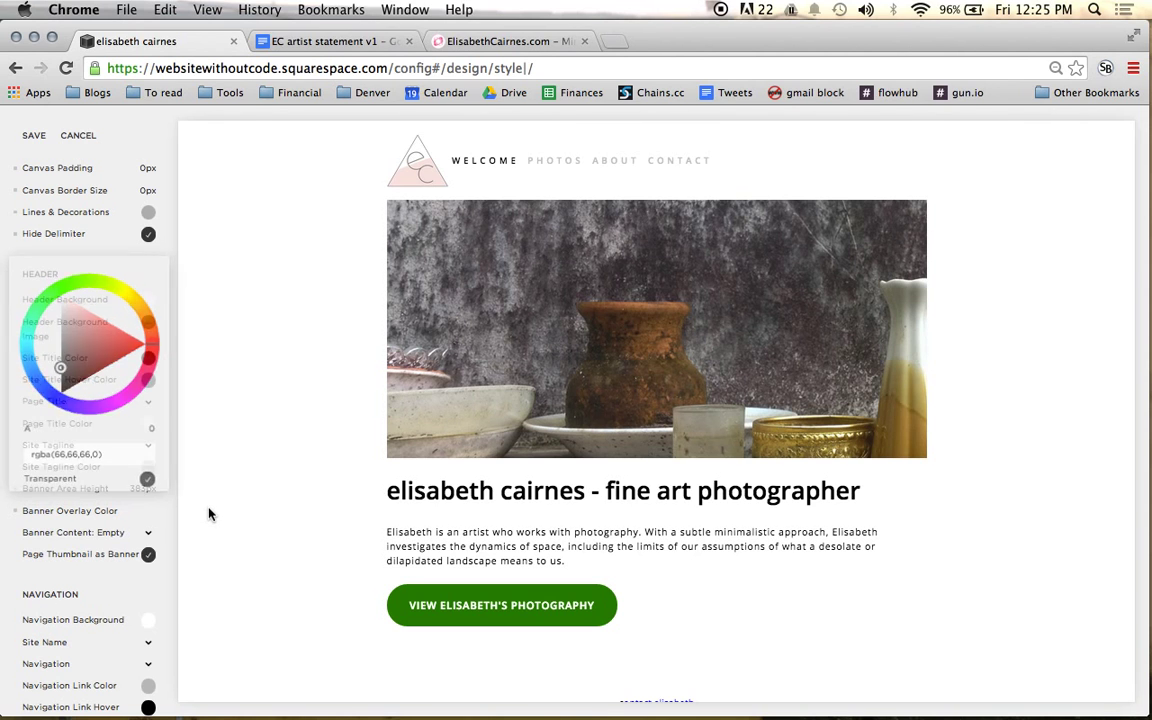
Keep Page Thumbnail as Banner enabled, save the style changes and preview the site full screen.
click(148, 555)
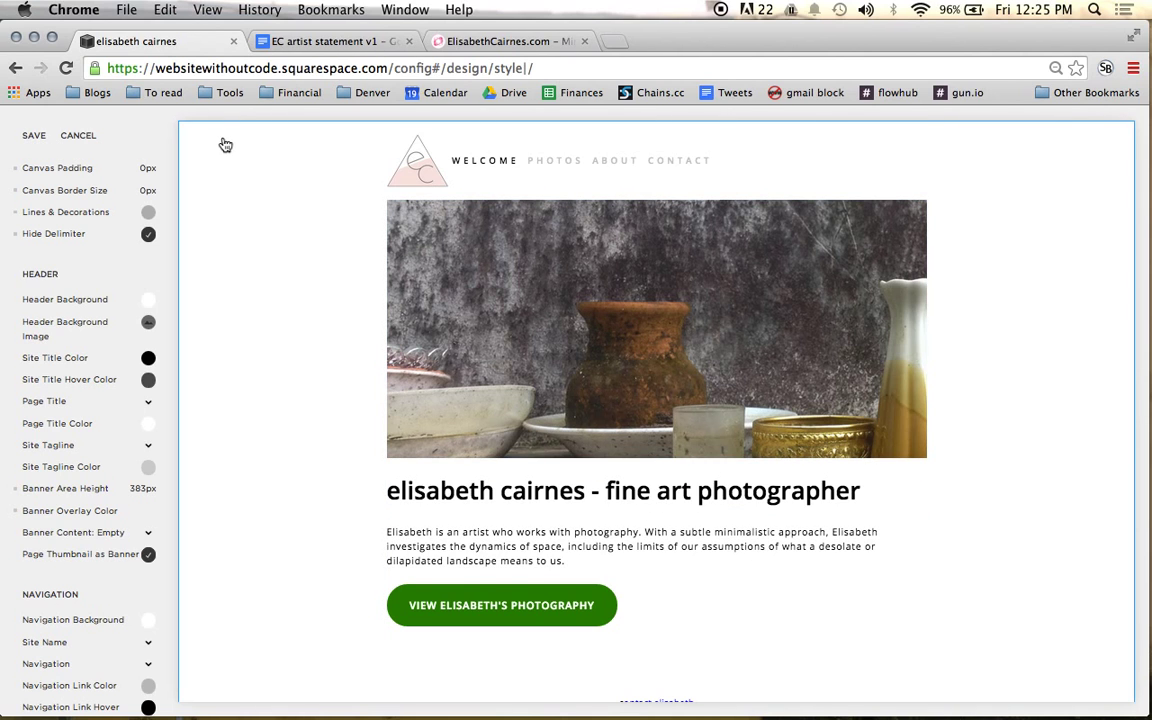
click(45, 143)
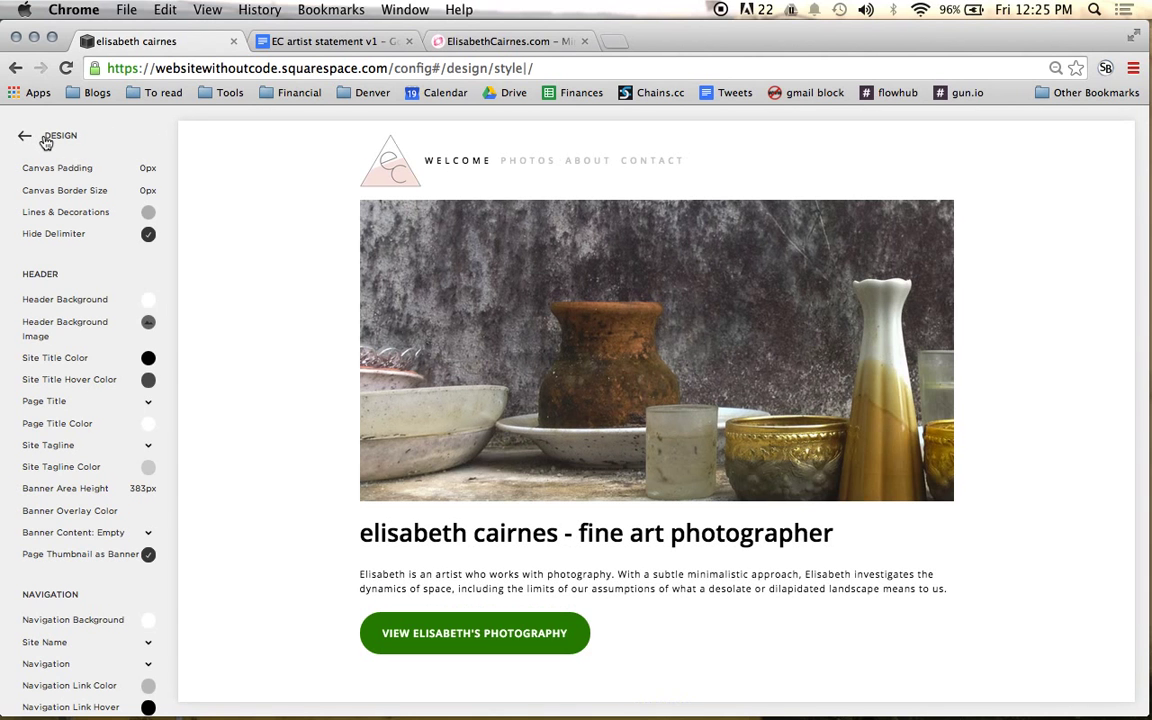
click(185, 131)
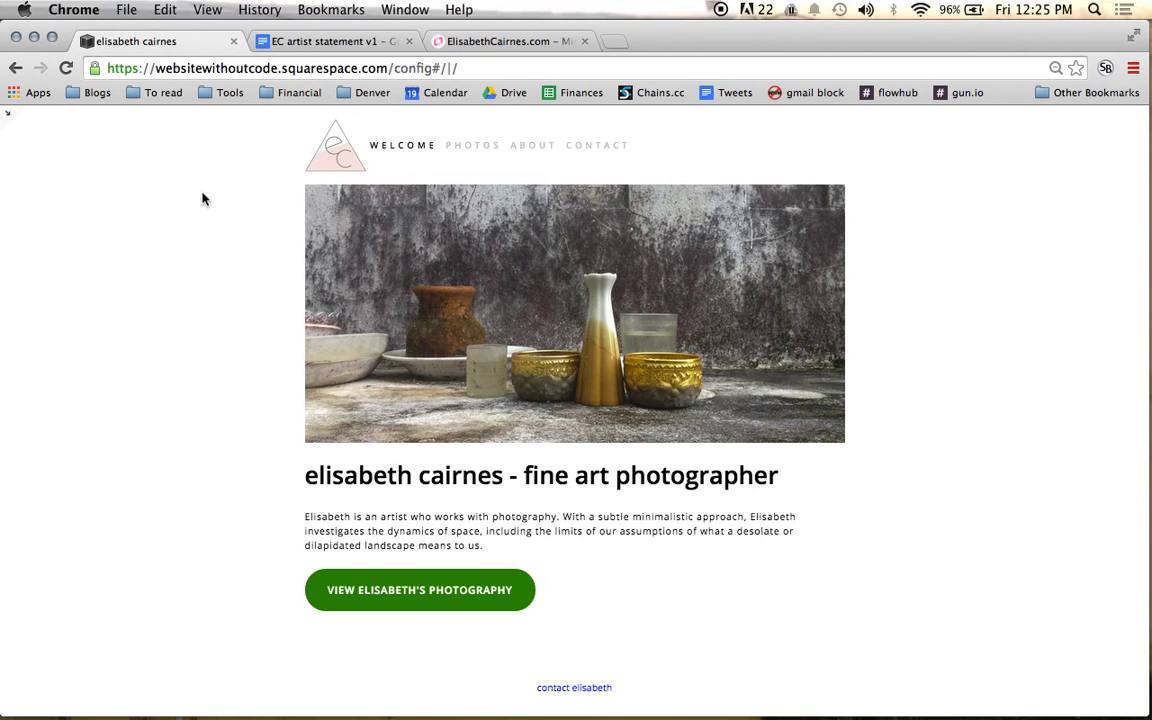
click(6, 114)
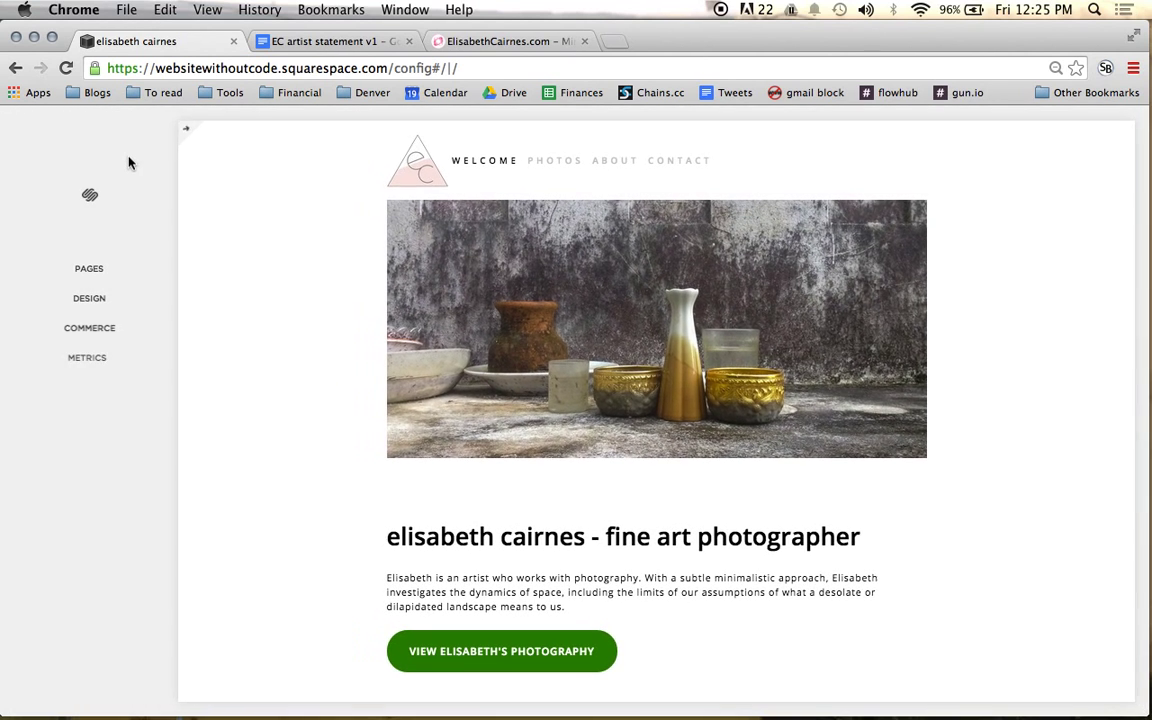
Reopen the Style Editor and check the Navigation Link Hover Color in the navigation settings.
click(105, 302)
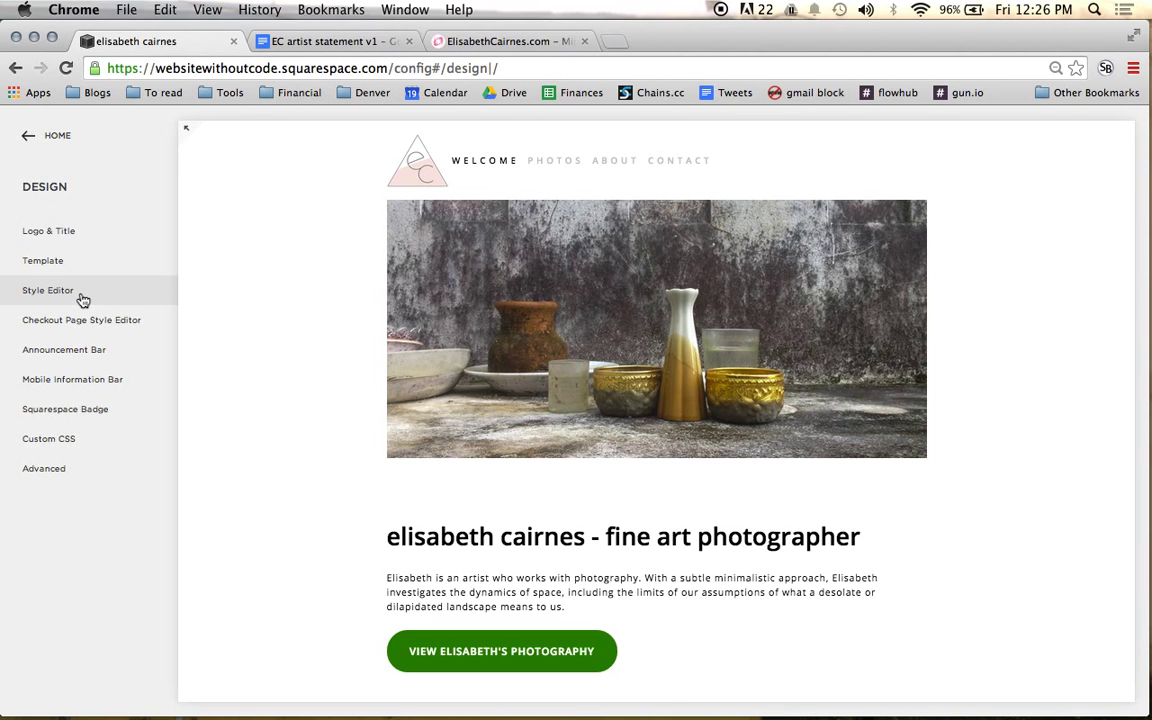
click(82, 300)
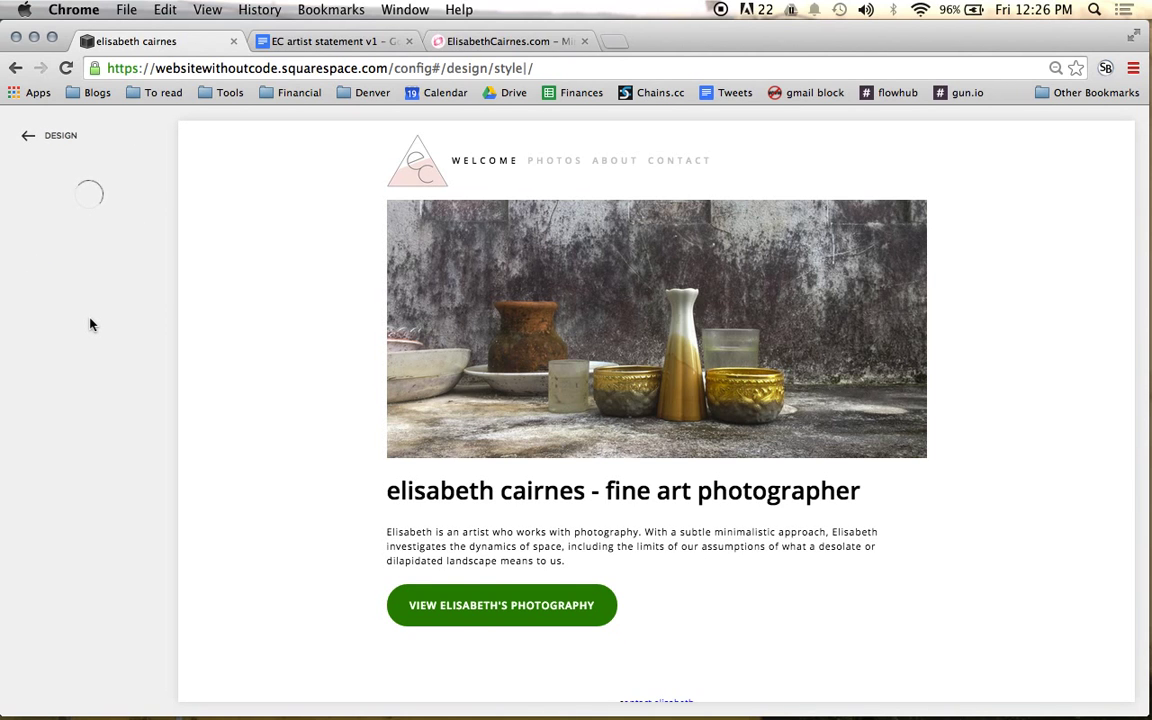
scroll(90, 323, down, 5)
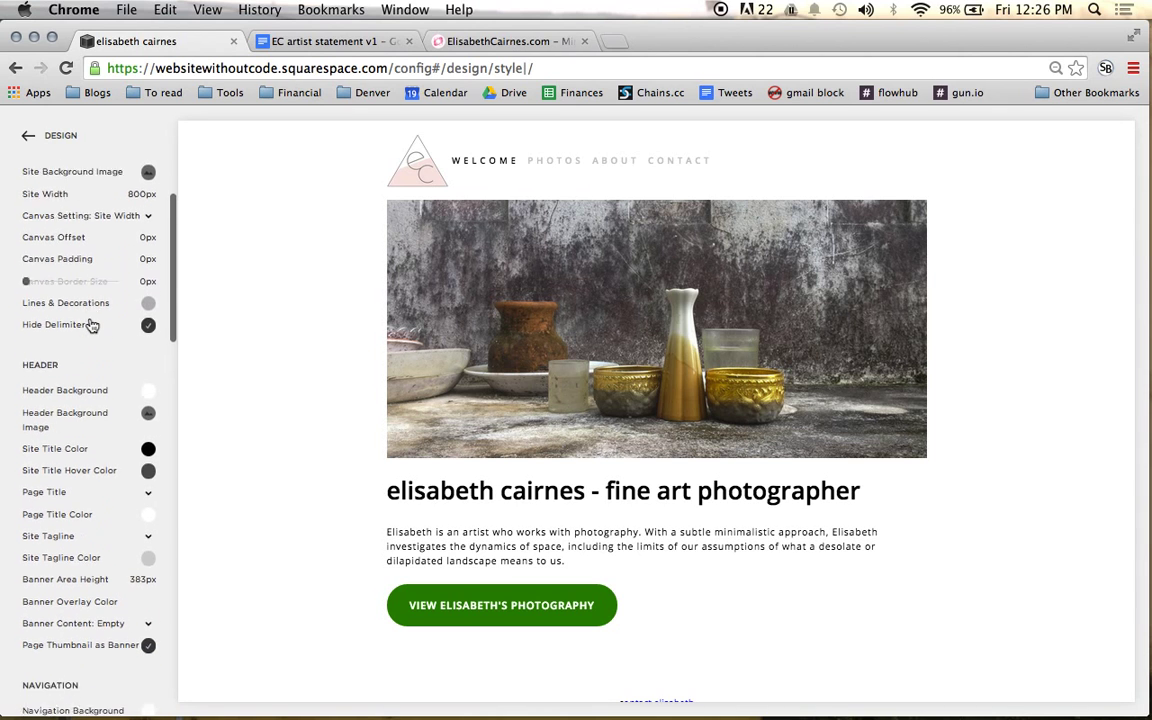
scroll(78, 375, down, 3)
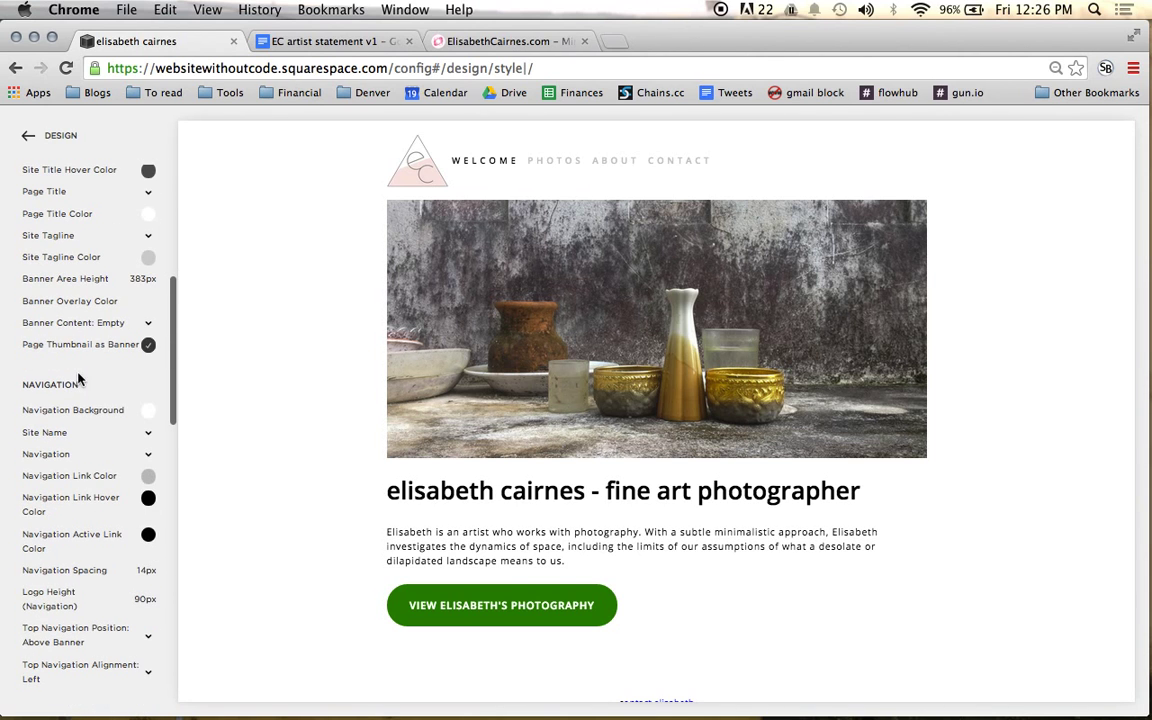
scroll(145, 440, down, 2)
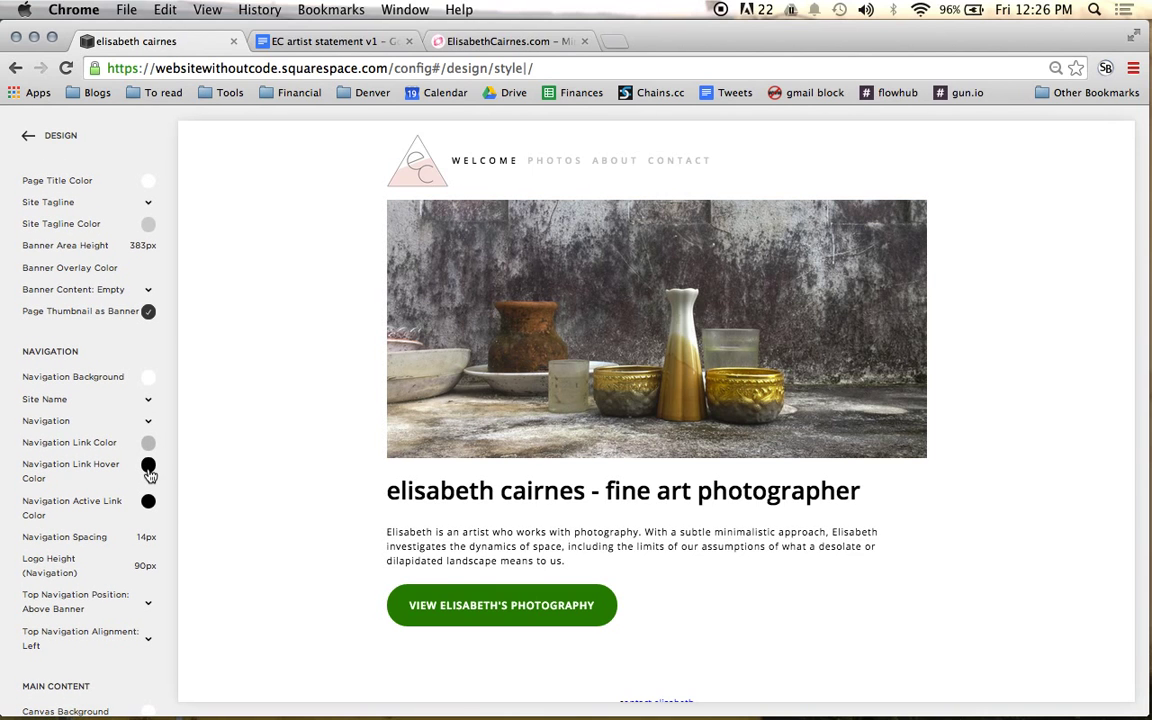
click(148, 467)
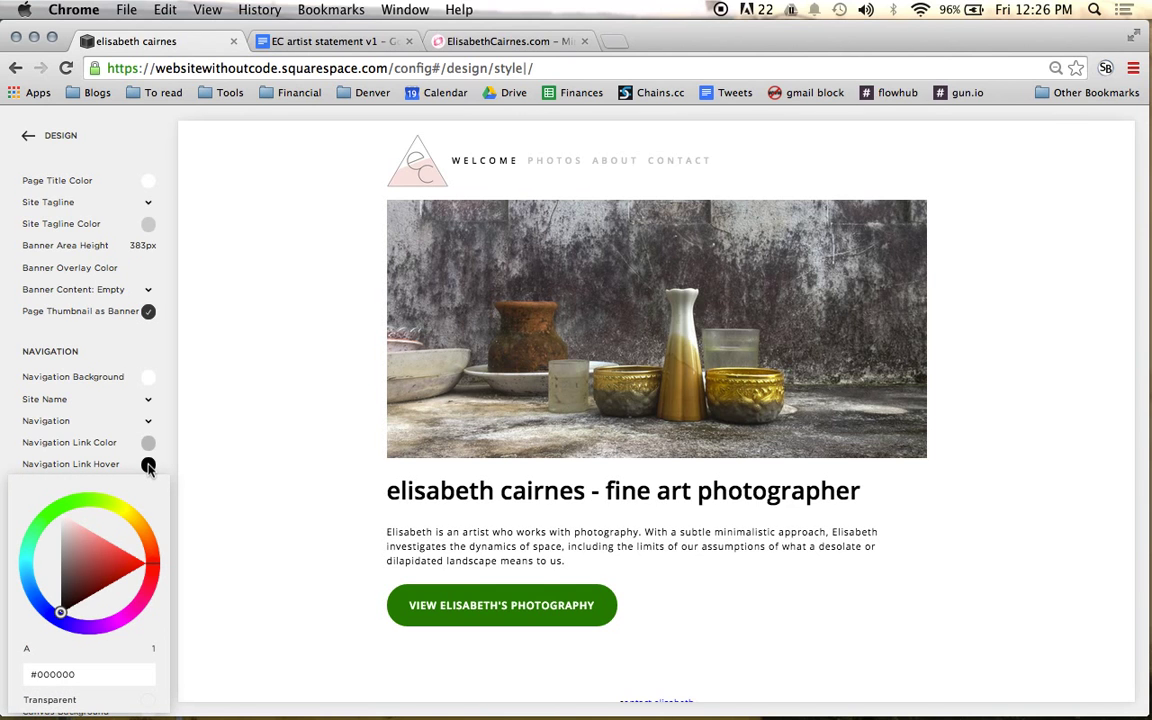
click(430, 250)
Switch to Photoshop, start opening an existing file and browse to the Client Files folder.
mouse_move(680, 710)
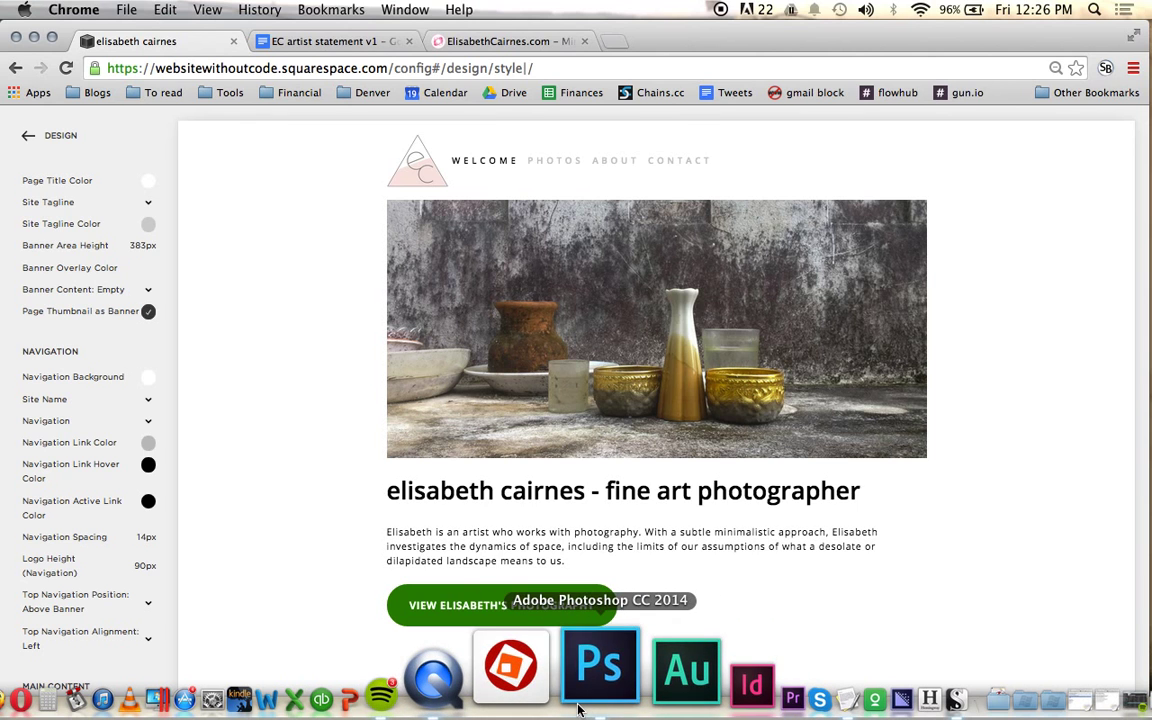
click(578, 706)
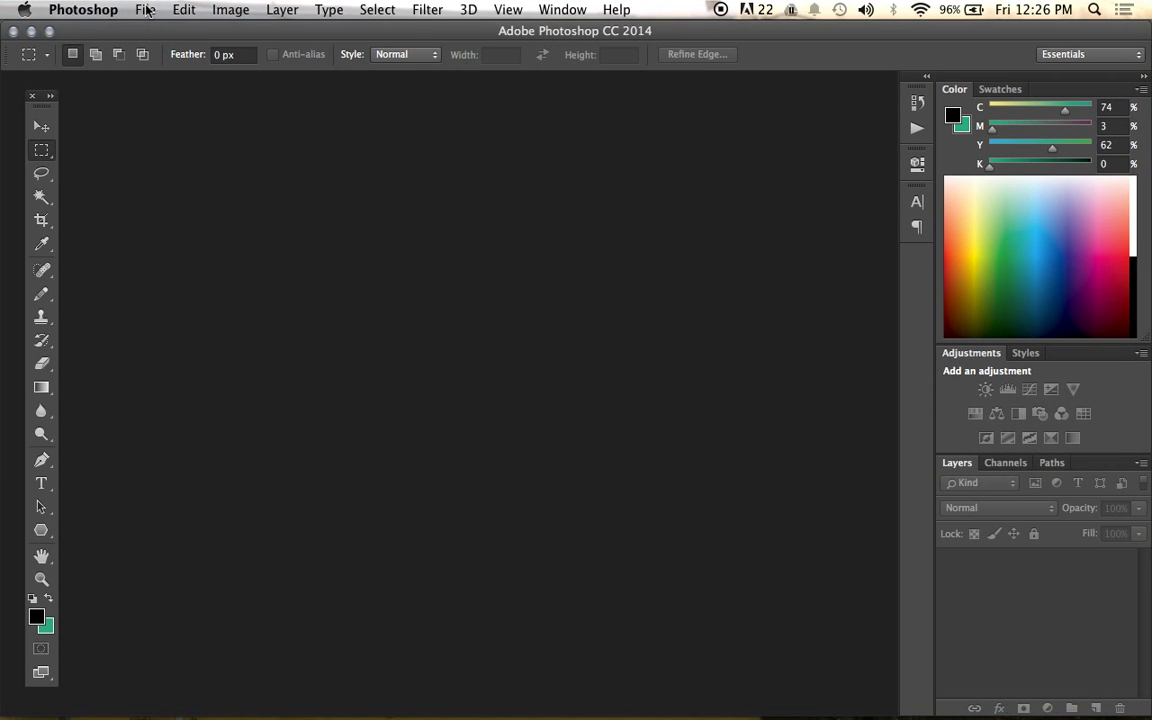
click(146, 9)
mouse_move(168, 99)
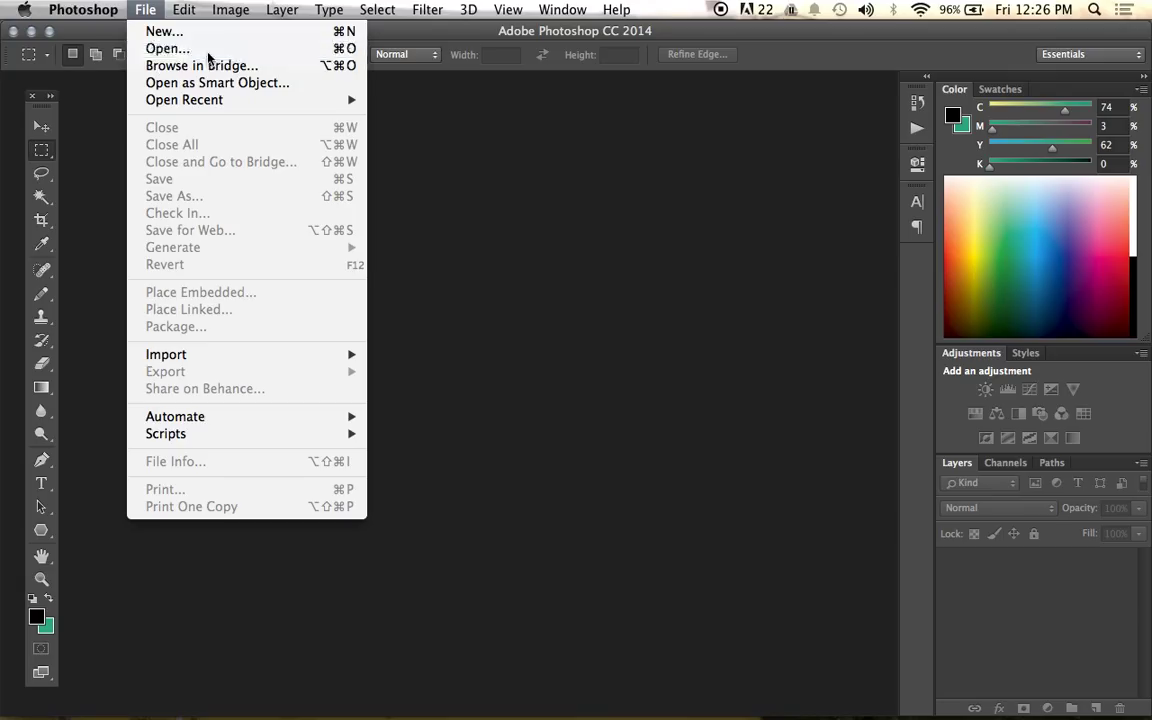
click(186, 47)
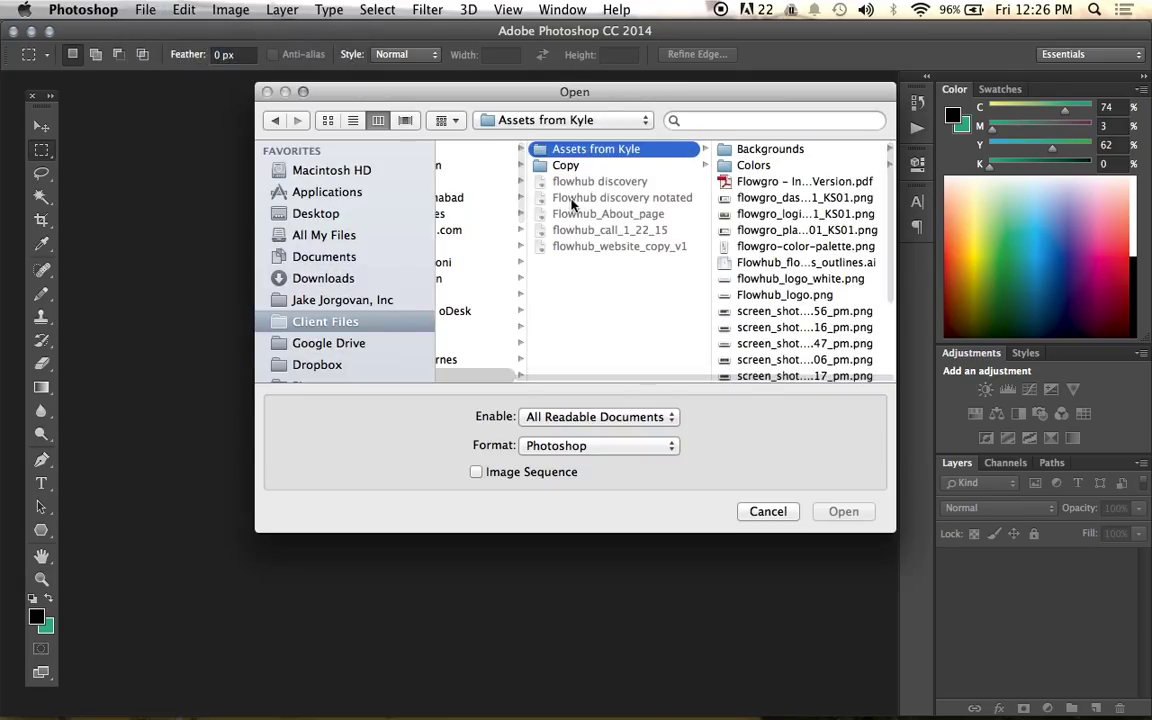
click(371, 317)
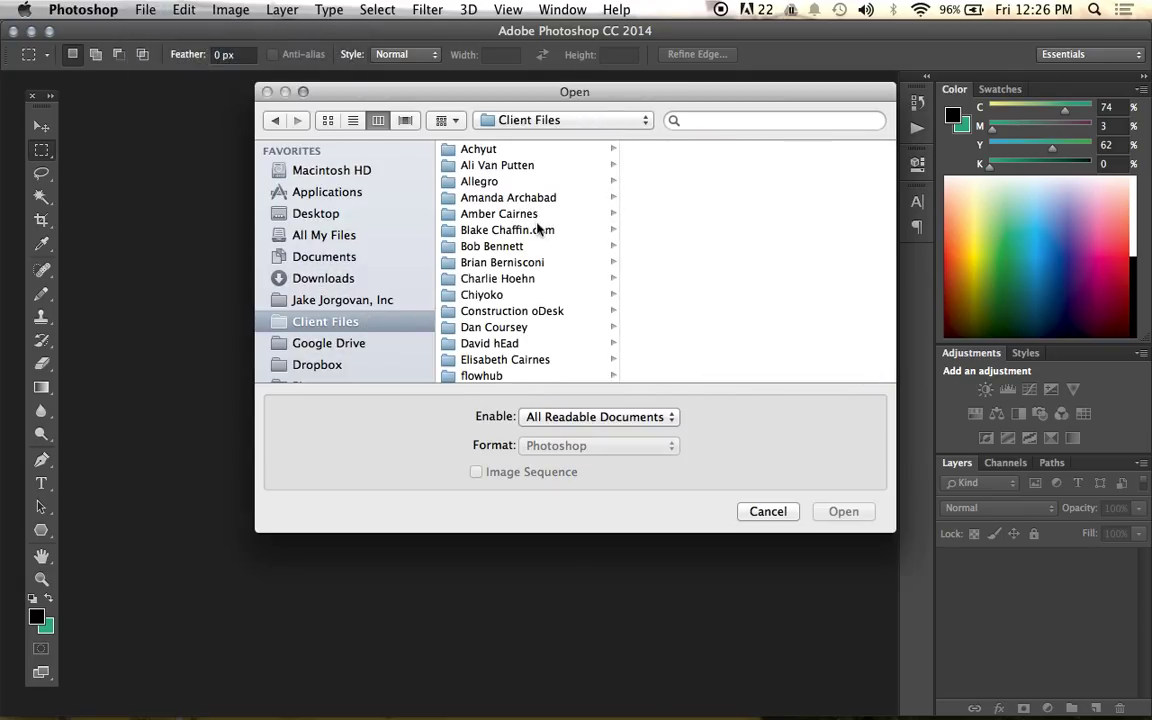
scroll(535, 229, down, 1)
scroll(517, 258, down, 2)
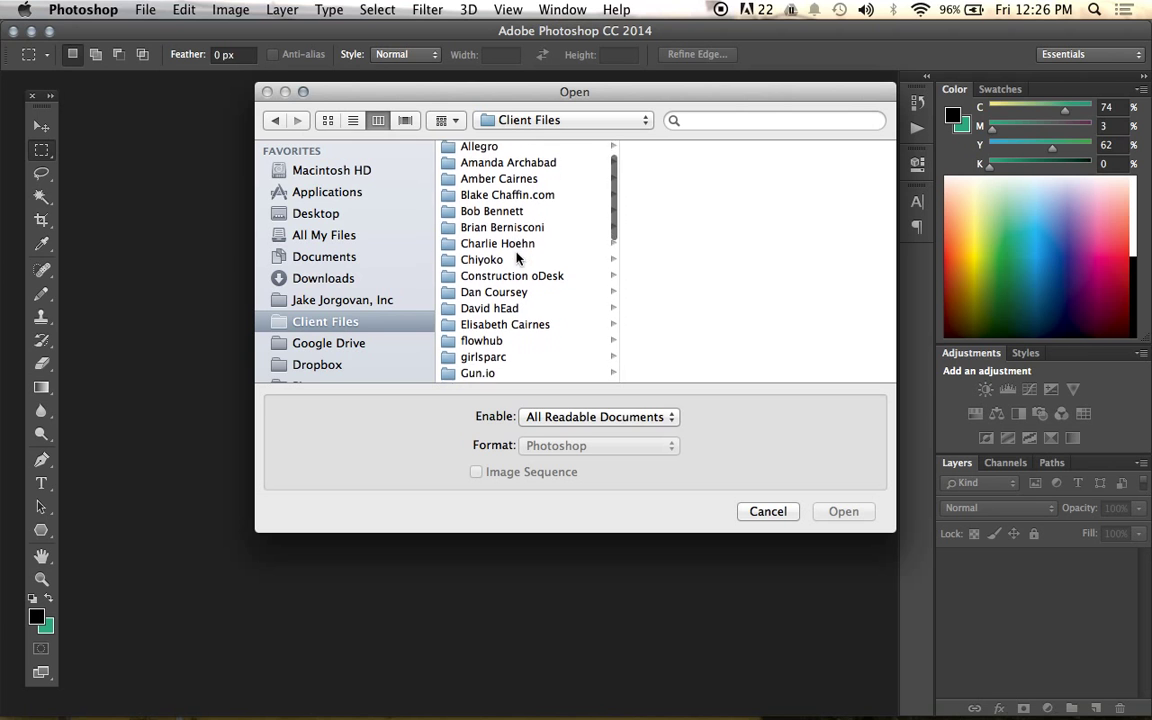
Go into the photographer's client folder and select its Logos folder.
click(503, 316)
key(Right)
key(Down)
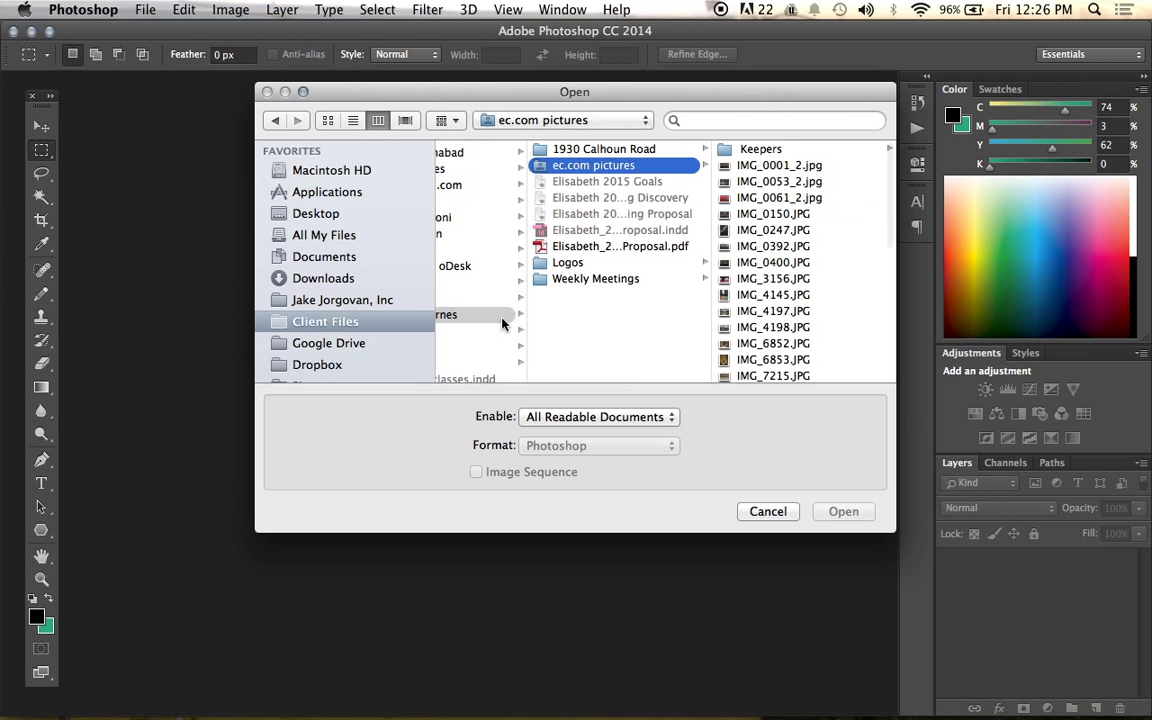
key(Right)
key(Left)
key(Down)
key(Down)
key(Down)
key(Down)
key(Down)
key(Down)
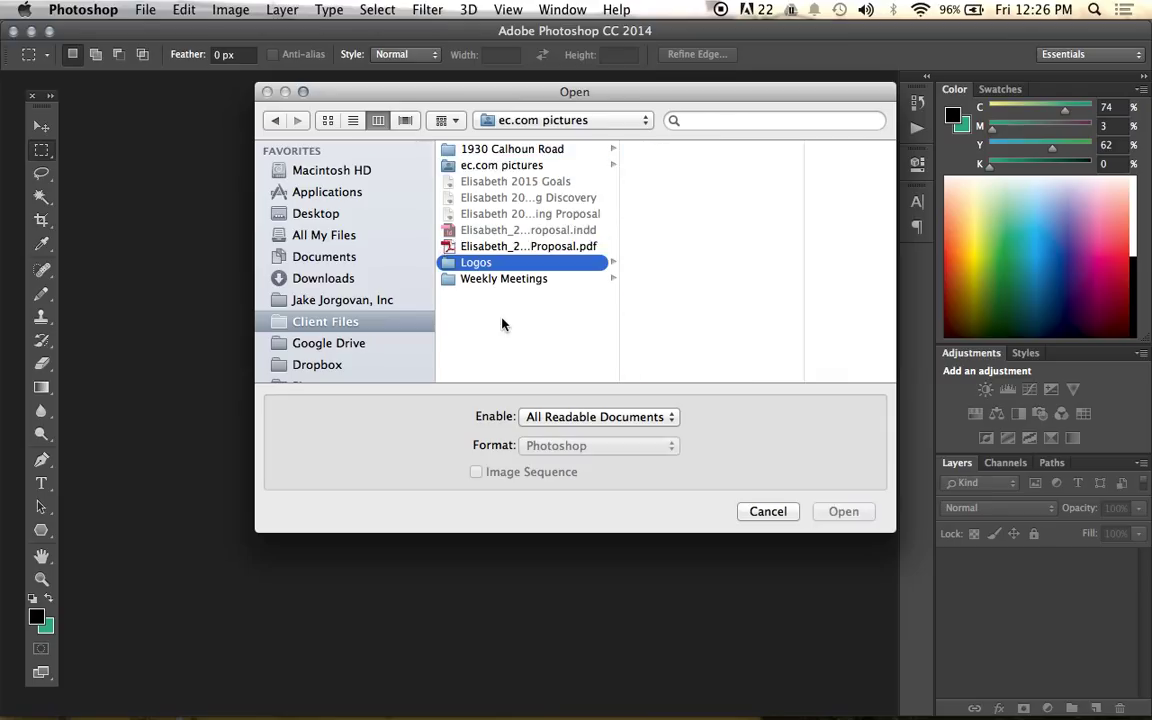
Open ec_logo_500w.png from the Logos folder.
key(Right)
key(Down)
key(Down)
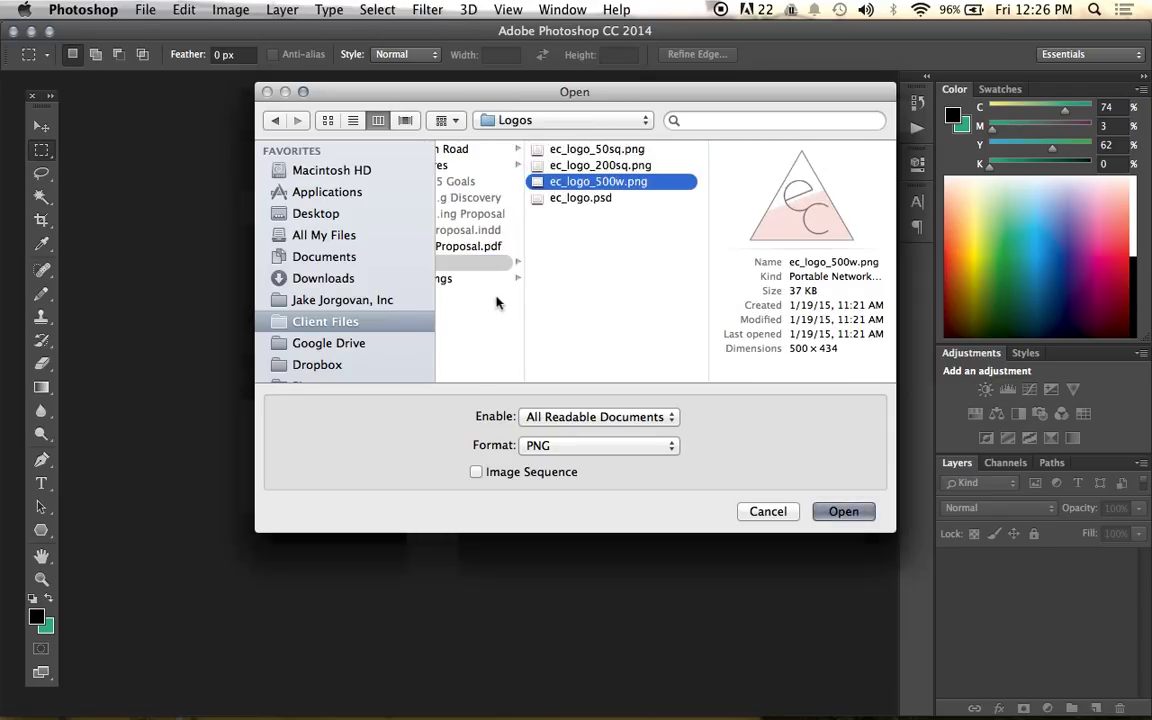
key(Return)
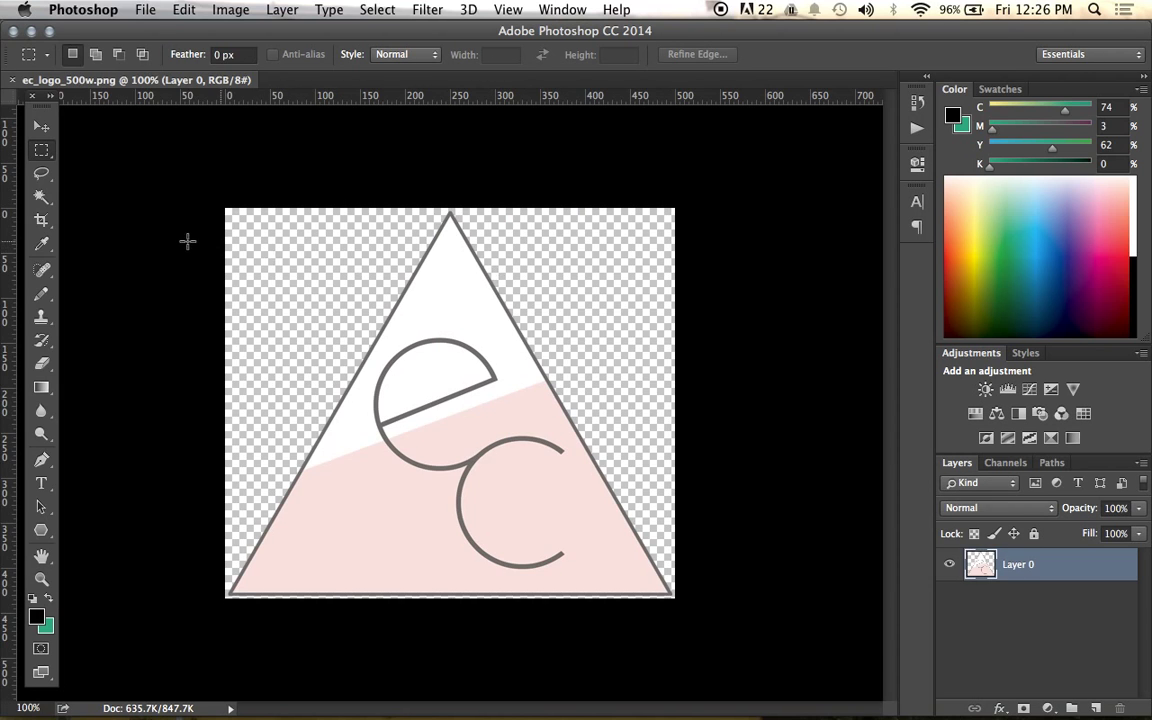
Sample the logo's pink fill with the Eyedropper and copy its hex code fae5e2 from the background color picker.
click(50, 246)
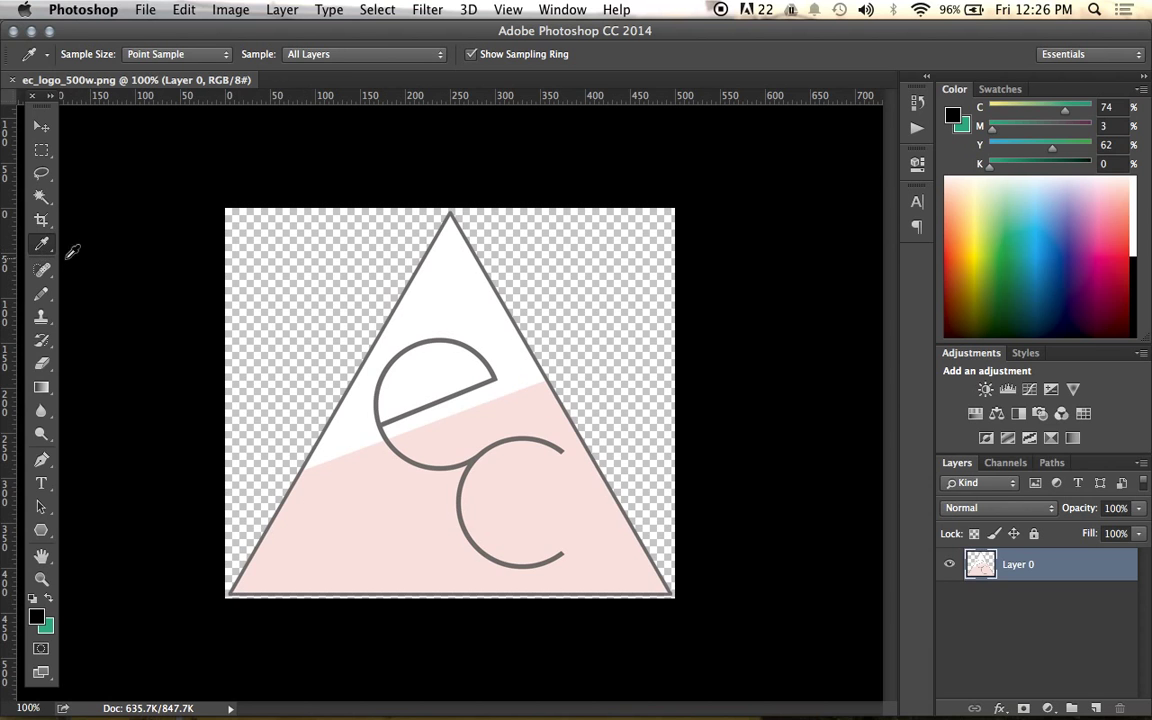
click(396, 534)
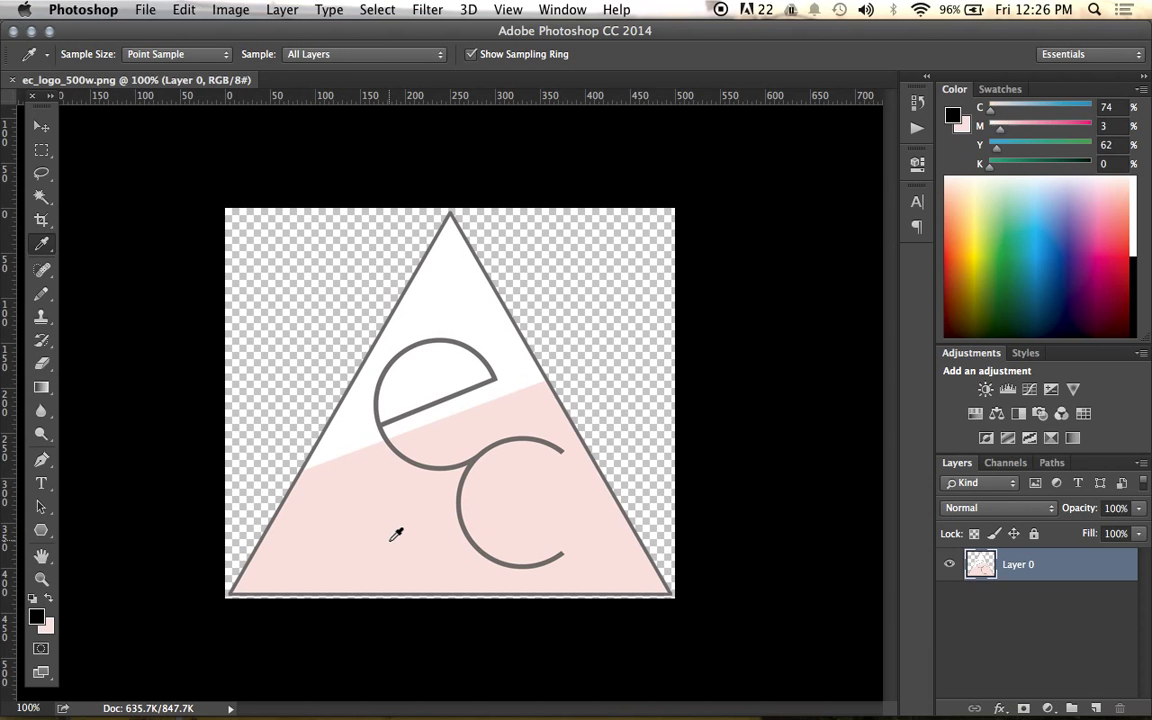
click(46, 629)
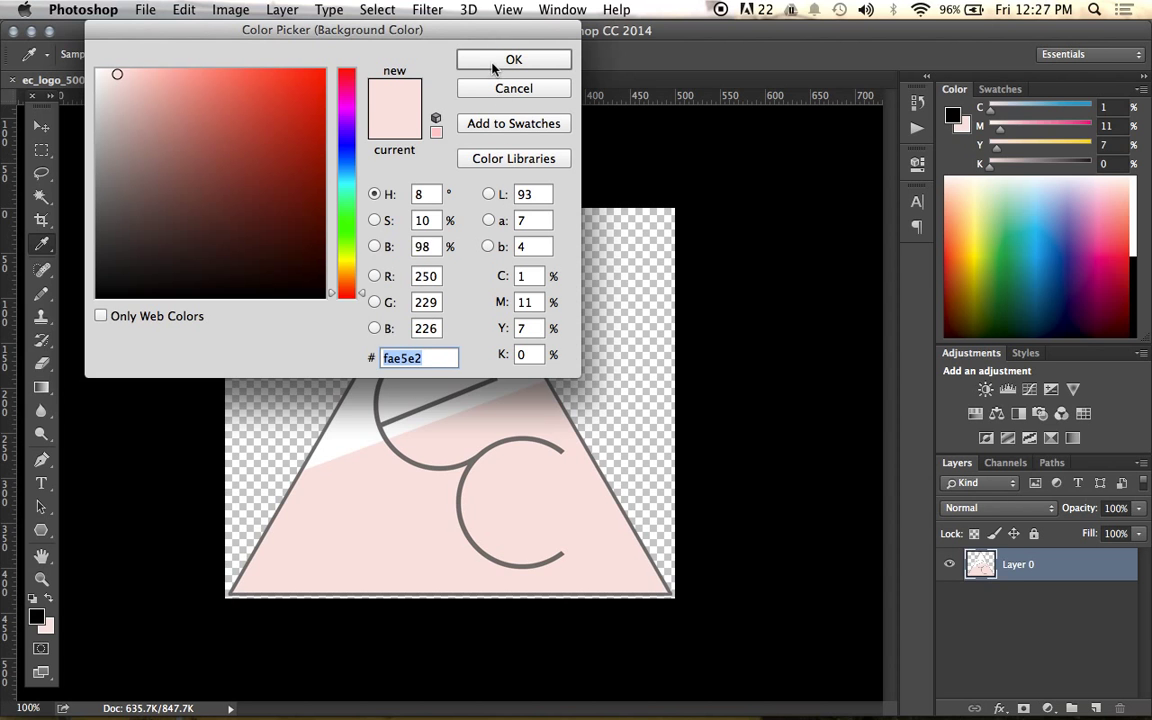
click(492, 92)
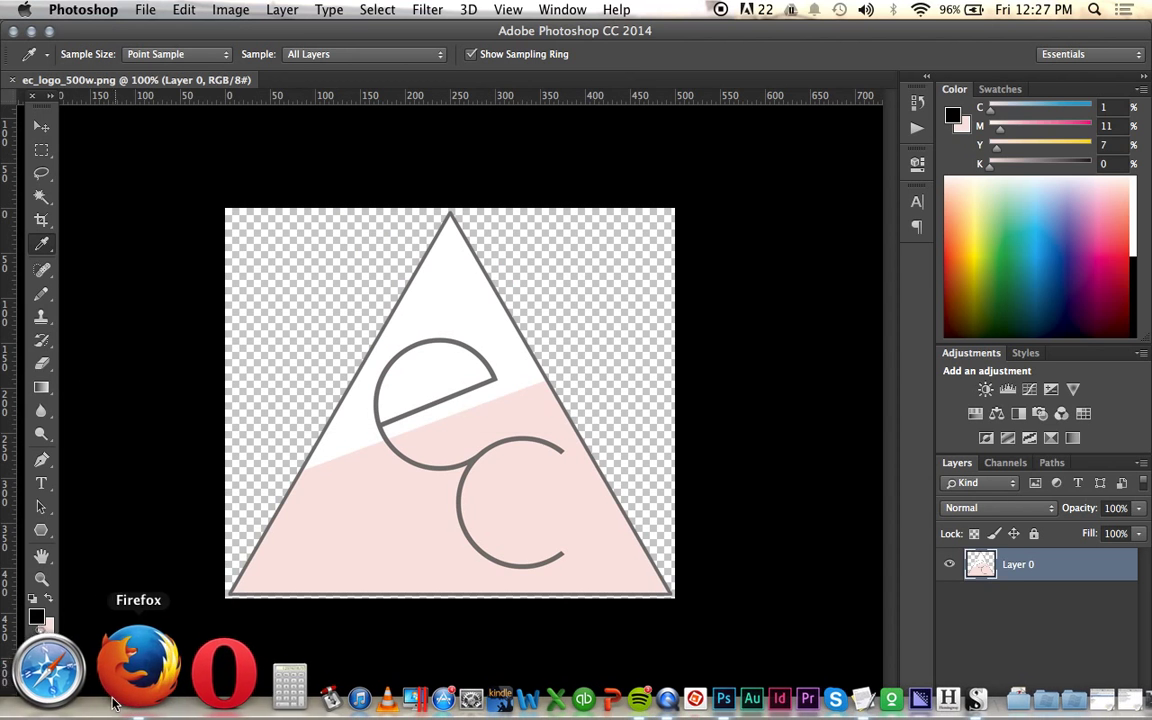
Switch back to Chrome and set the Navigation Link Hover Color to the copied pink, #fae5e2.
click(72, 700)
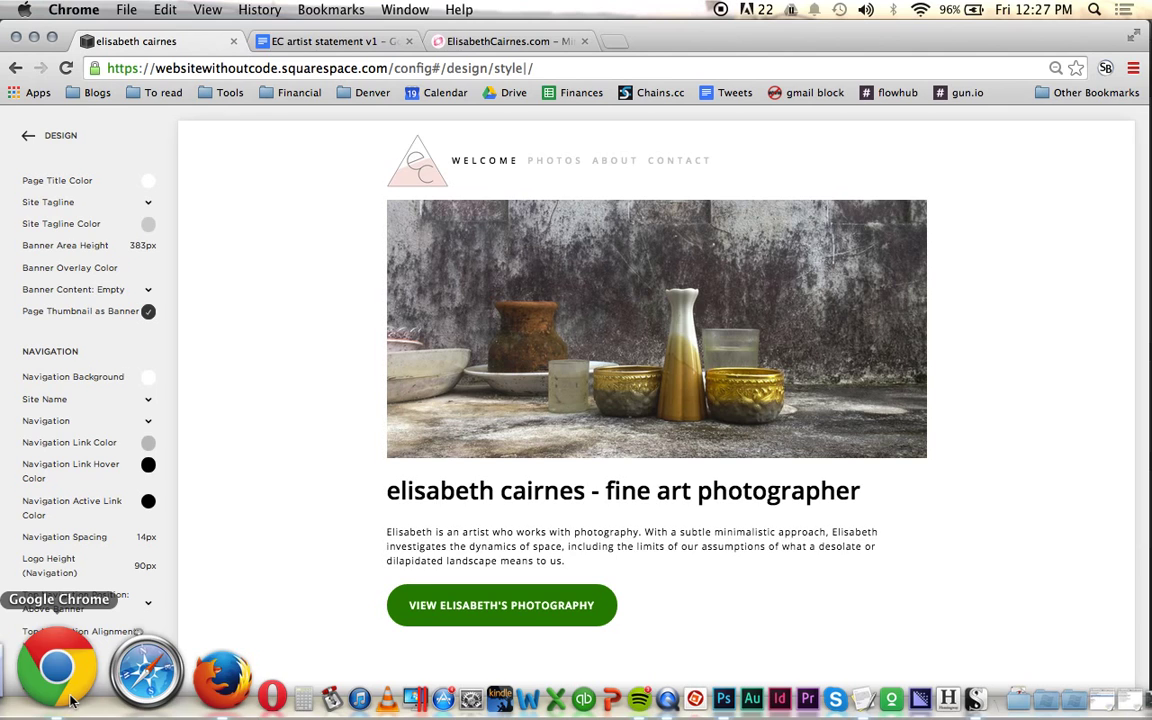
click(148, 467)
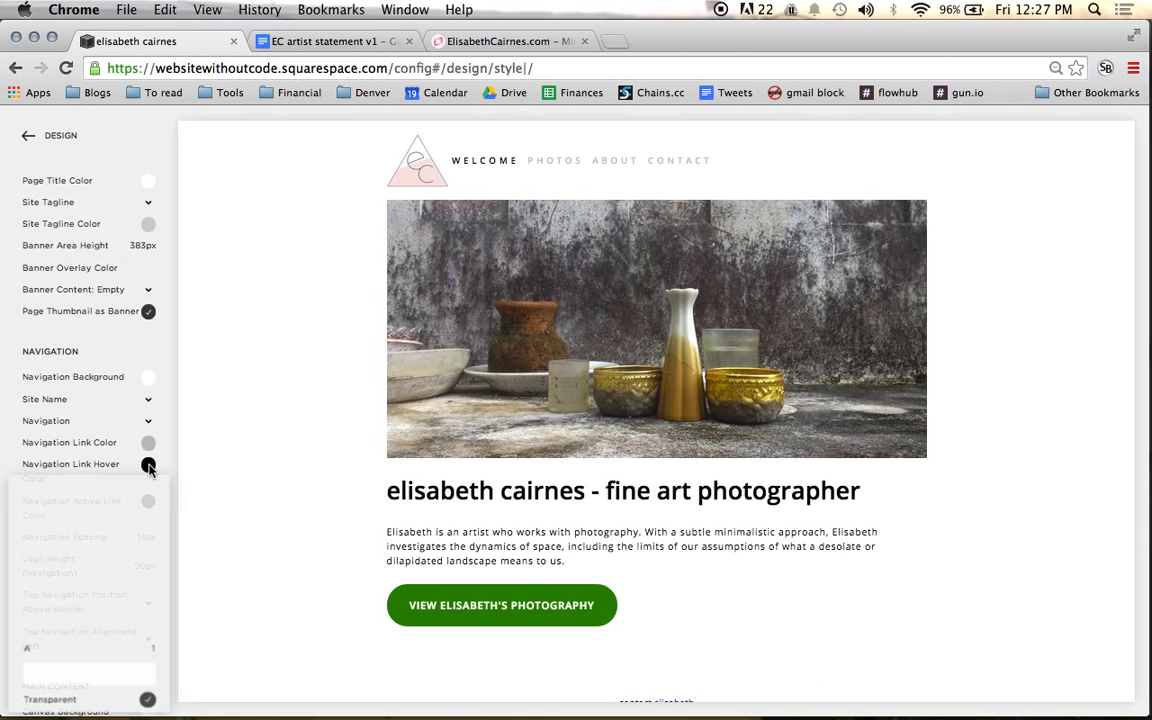
triple_click(53, 673)
key(super+v)
click(213, 530)
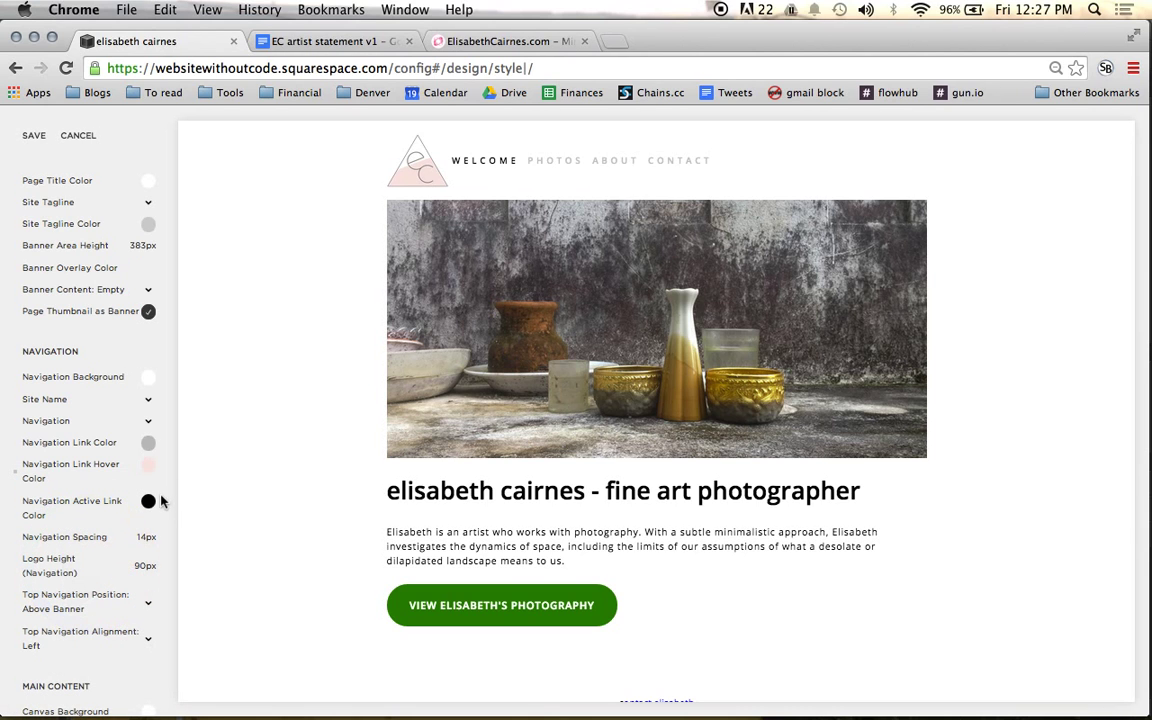
Set the Navigation Active Link Color to #fae5e2 and adjust it to a slightly darker pink.
click(147, 503)
triple_click(55, 445)
text(#fae5e2)
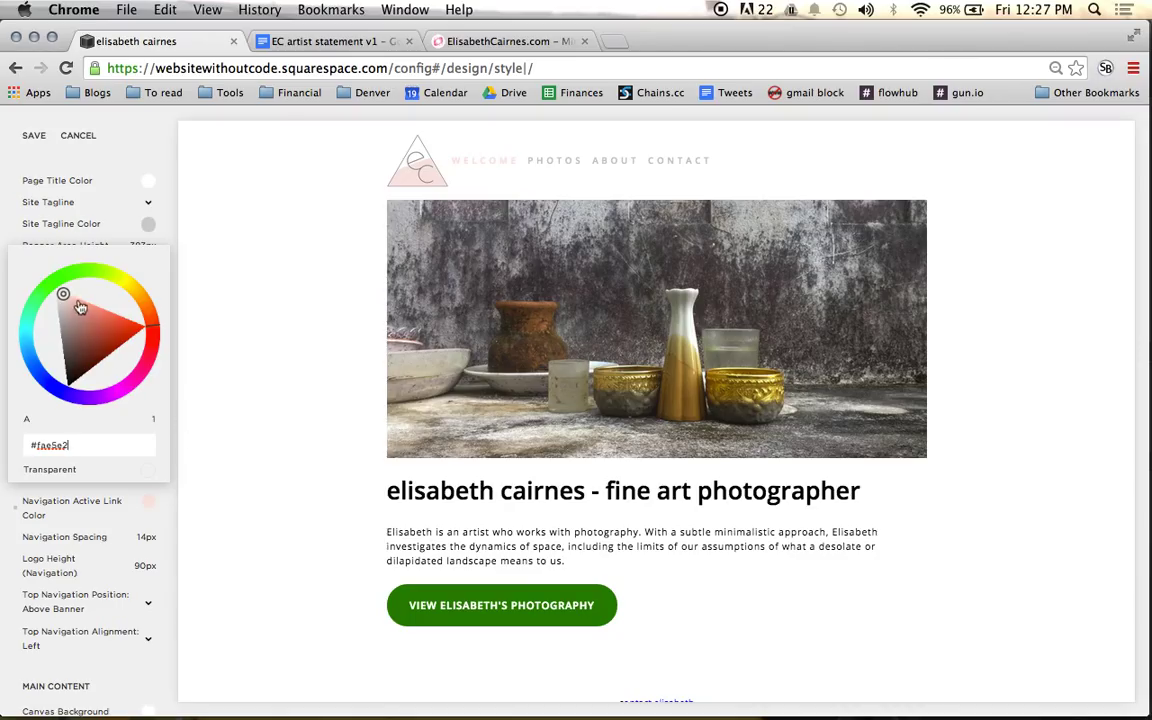
drag(68, 305, 68, 306)
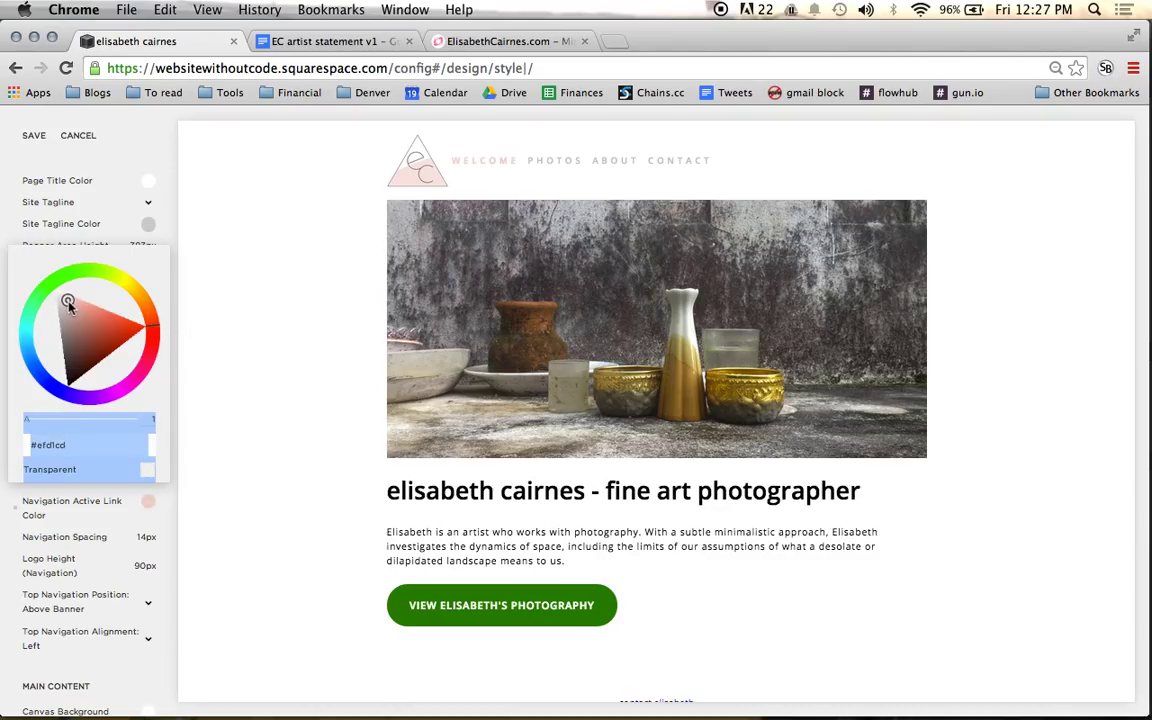
click(198, 345)
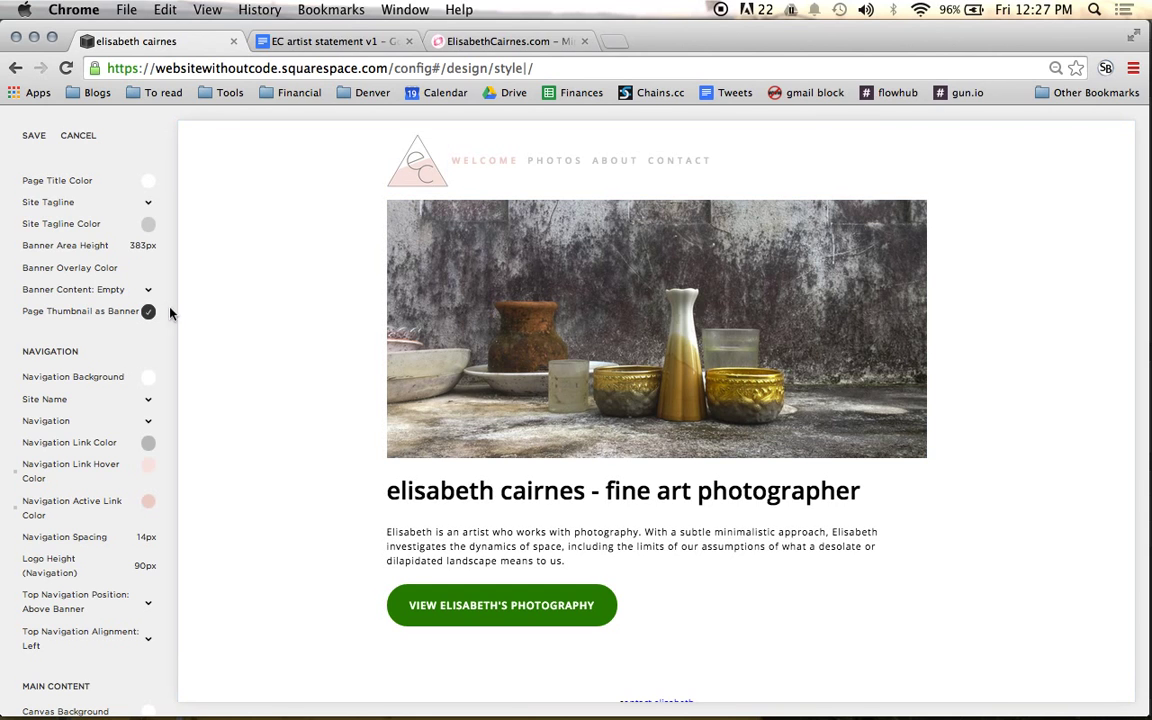
Set the Navigation Spacing to 20px and the navigation Logo Height to 58px.
key(super+equal)
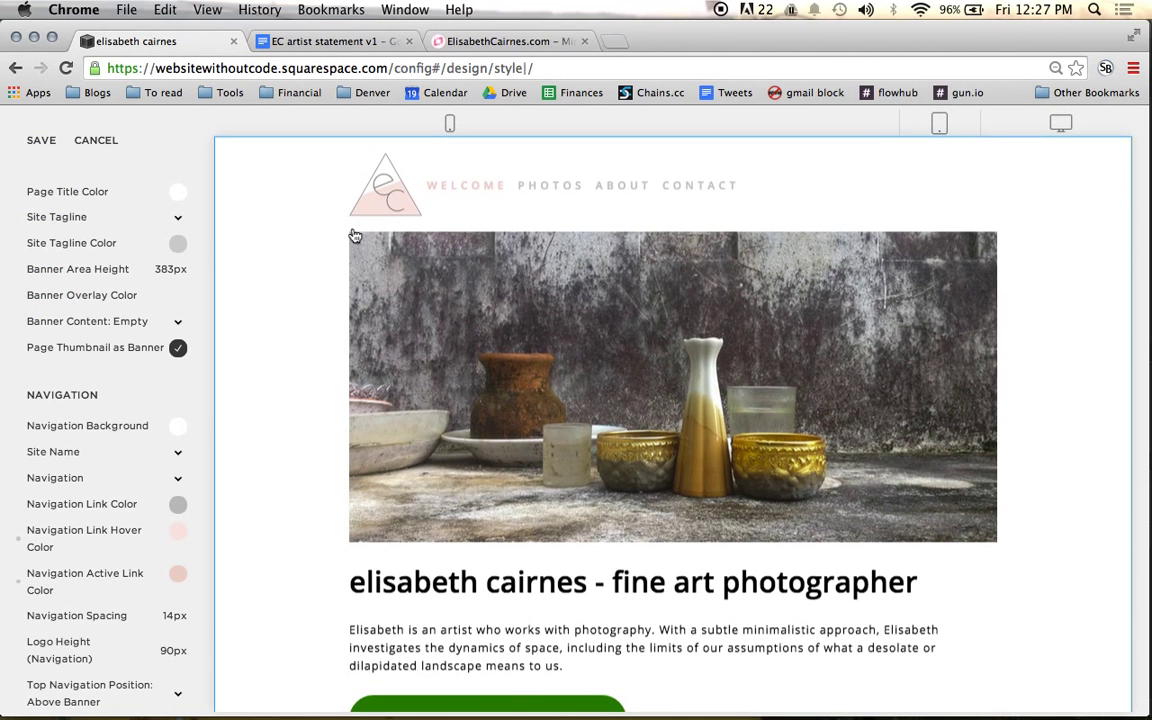
key(super+equal)
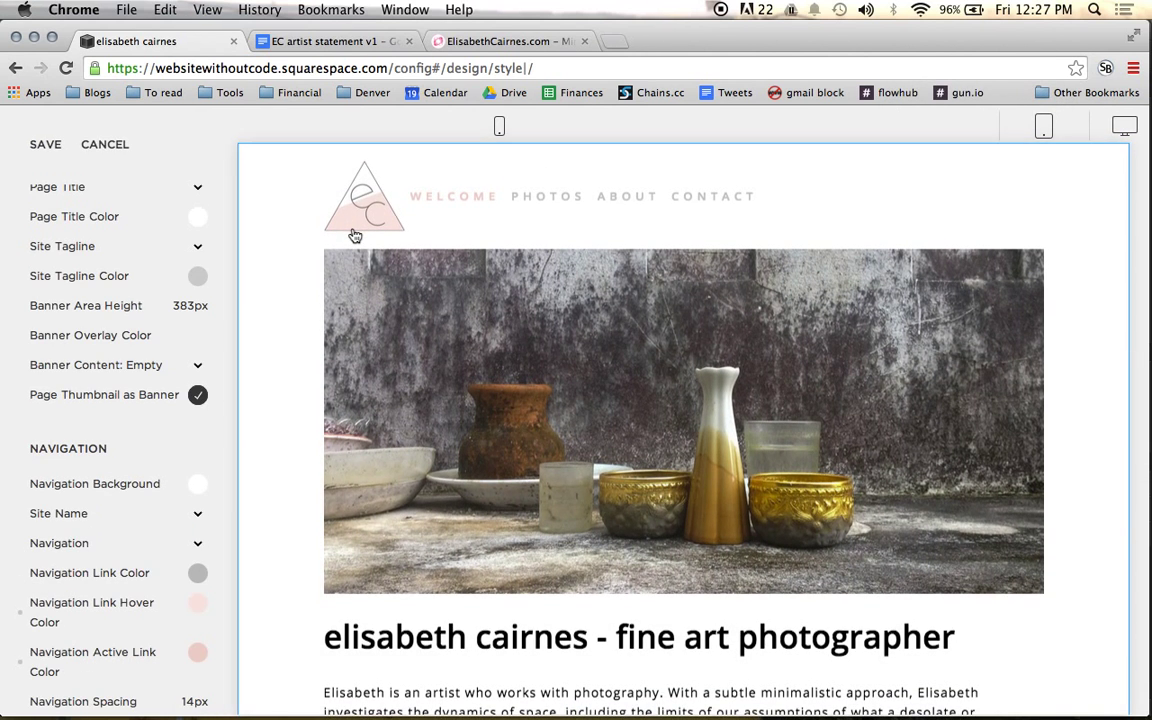
key(super+minus)
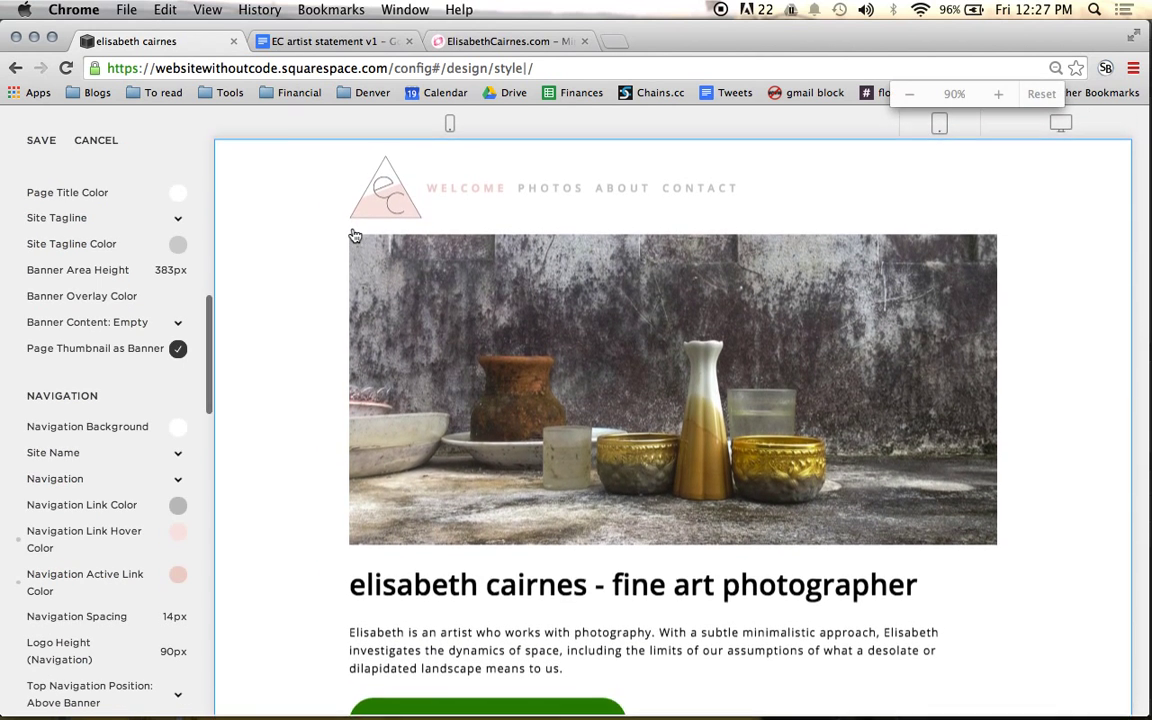
scroll(110, 368, down, 2)
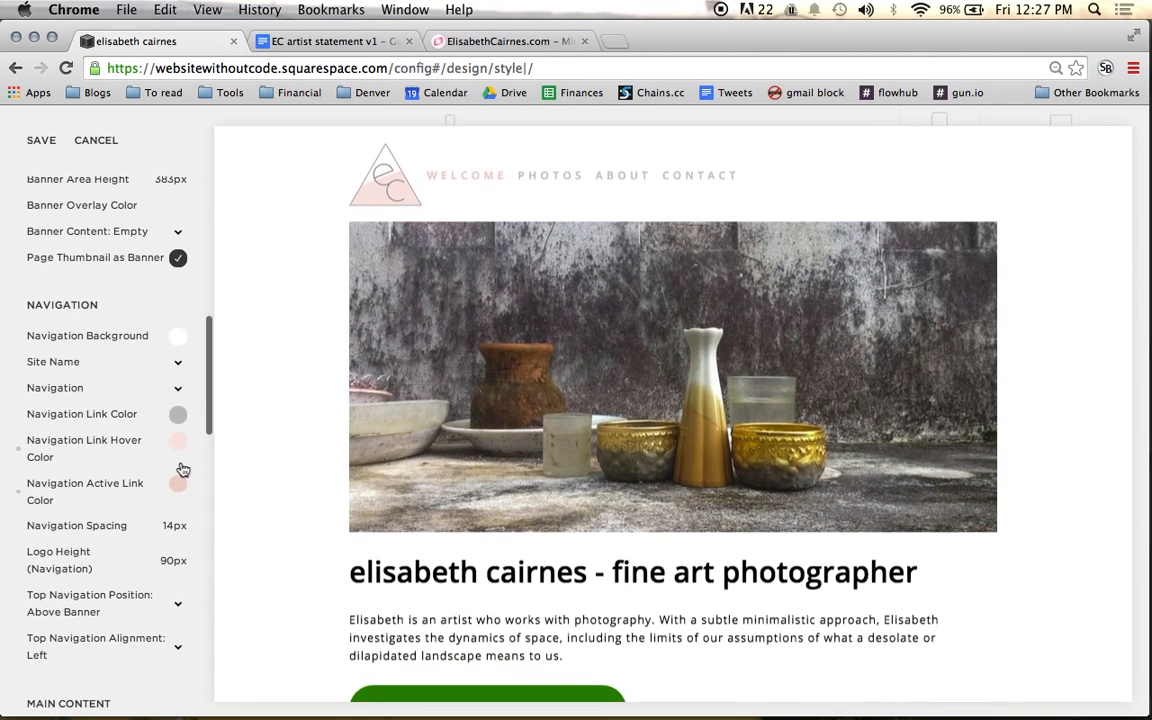
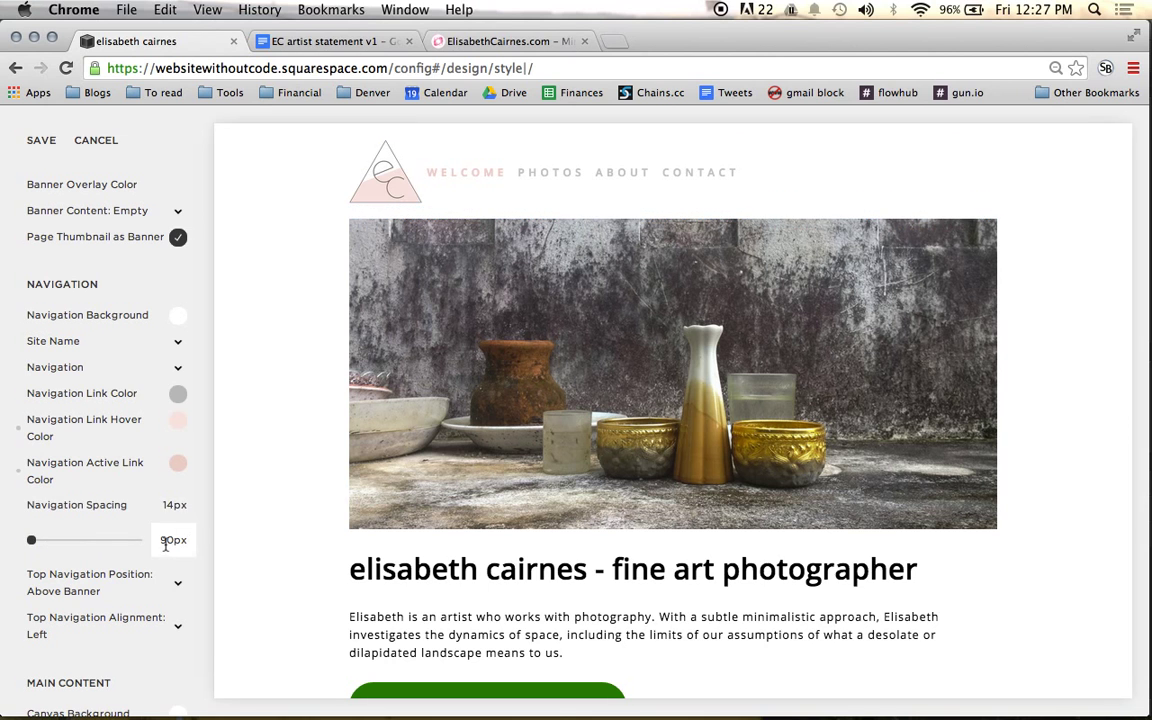
drag(33, 505, 42, 540)
mouse_move(36, 540)
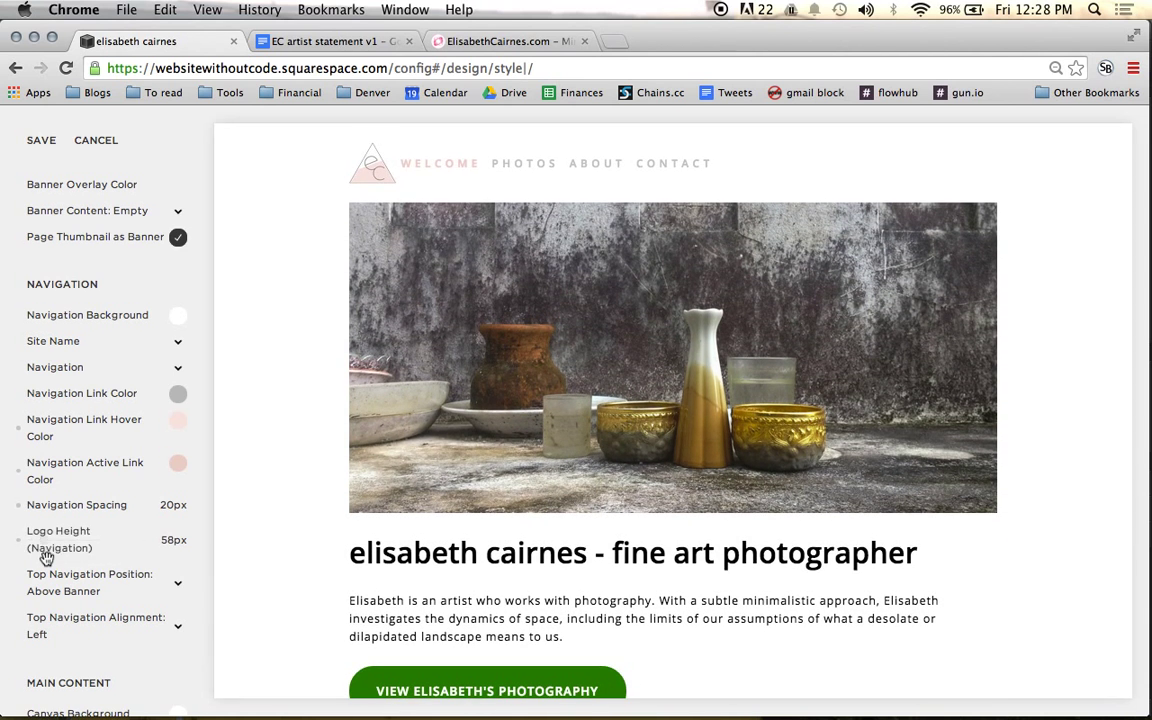
Keep the Top Navigation Position at Above Banner and set the Top Navigation Alignment to Center.
click(177, 584)
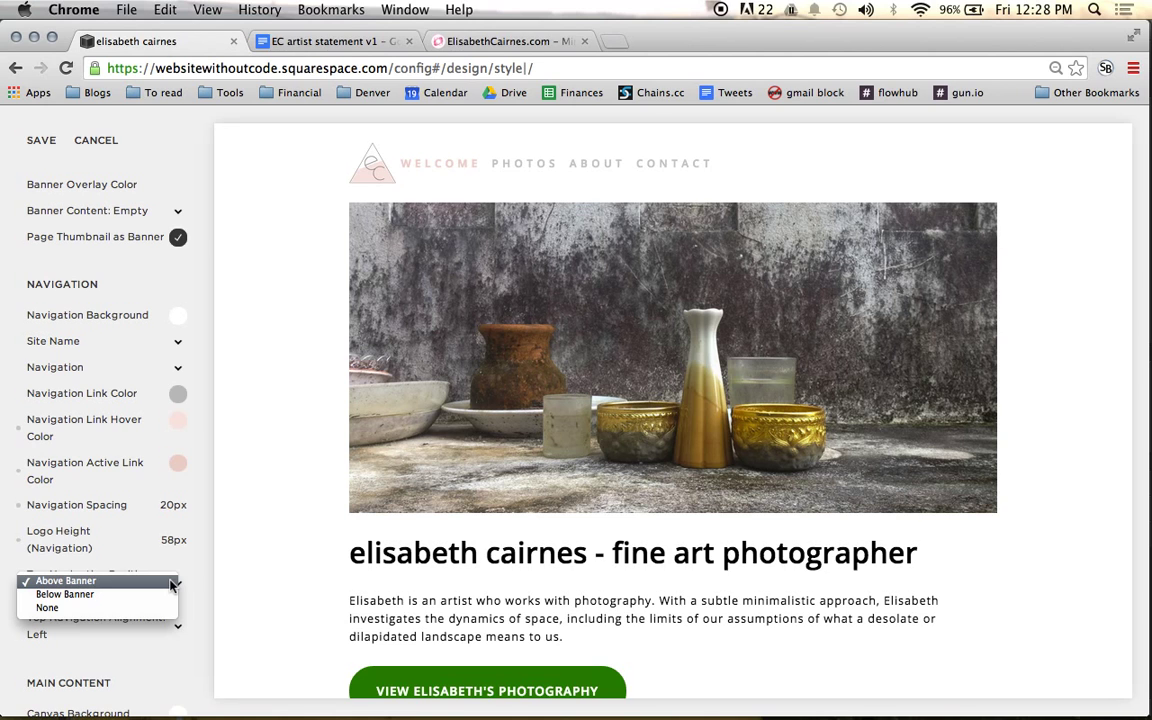
click(186, 582)
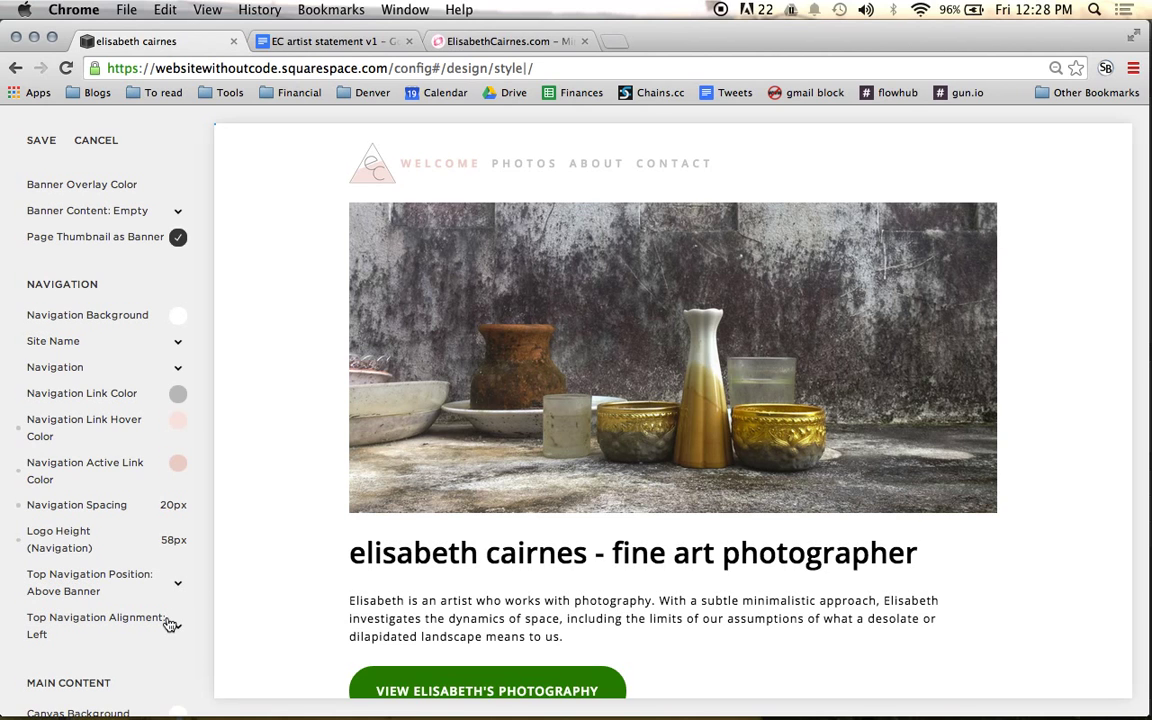
click(171, 623)
click(137, 637)
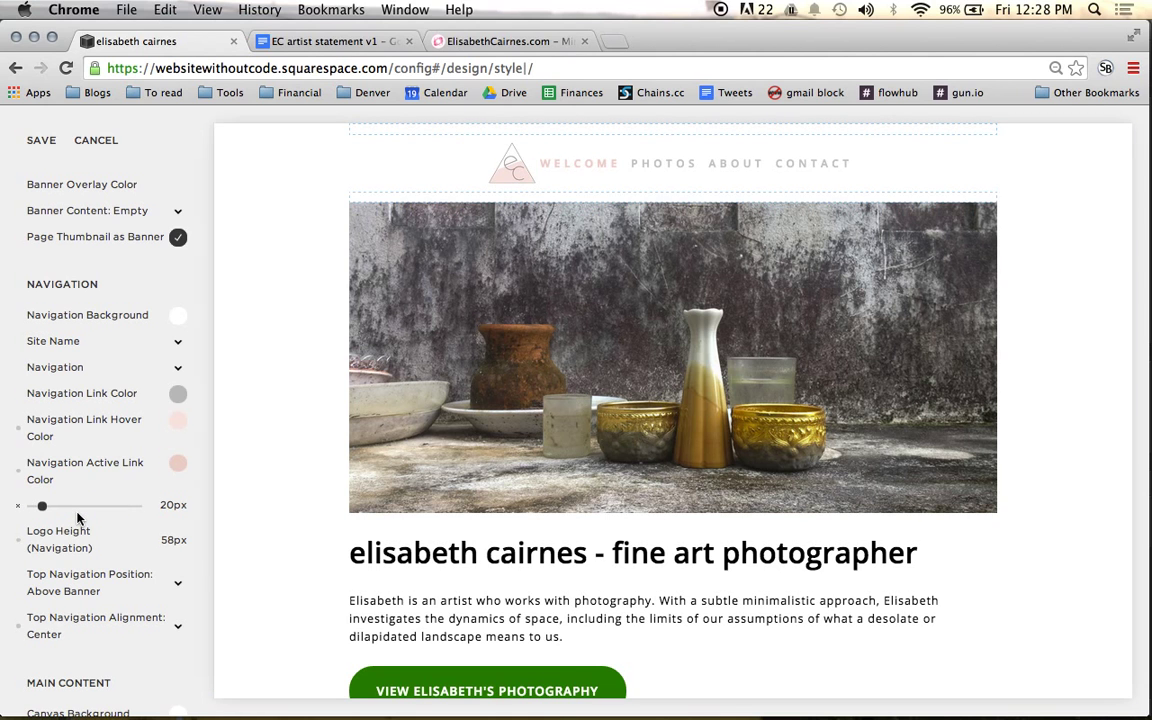
Adjust the Navigation Spacing to 17px and the navigation Logo Height to 72px.
scroll(77, 514, down, 4)
scroll(79, 518, down, 3)
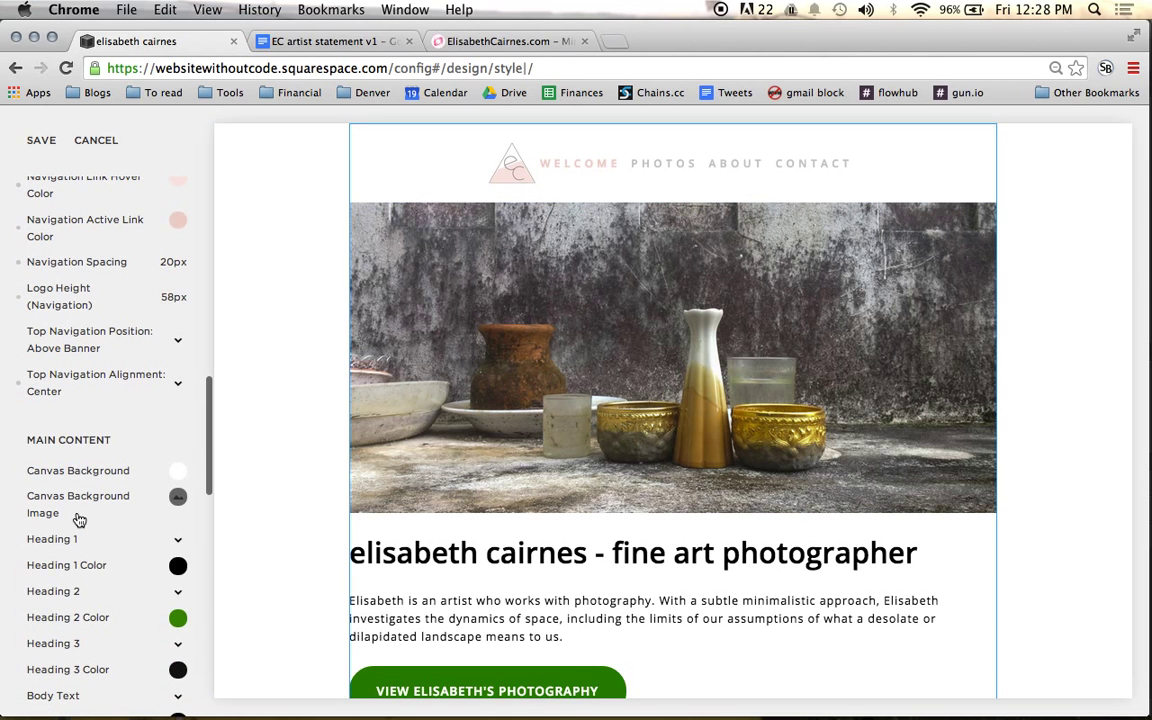
scroll(82, 500, up, 3)
scroll(98, 443, up, 3)
mouse_move(45, 449)
drag(45, 446, 51, 447)
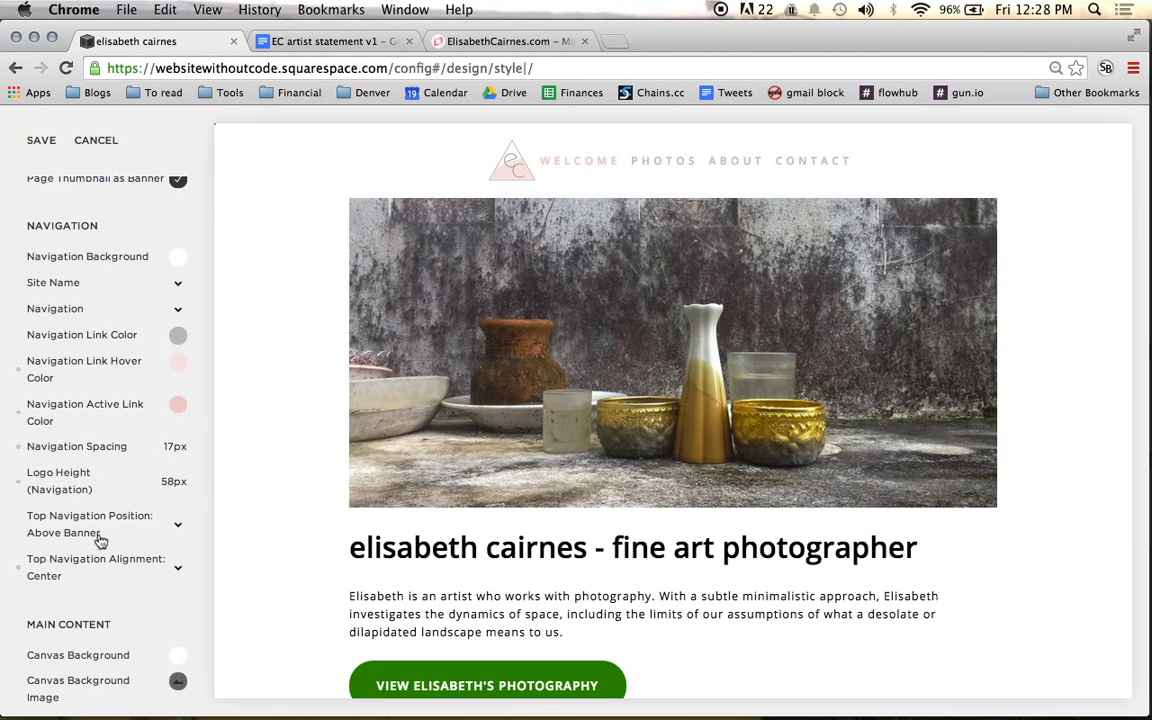
mouse_move(56, 497)
drag(47, 484, 50, 484)
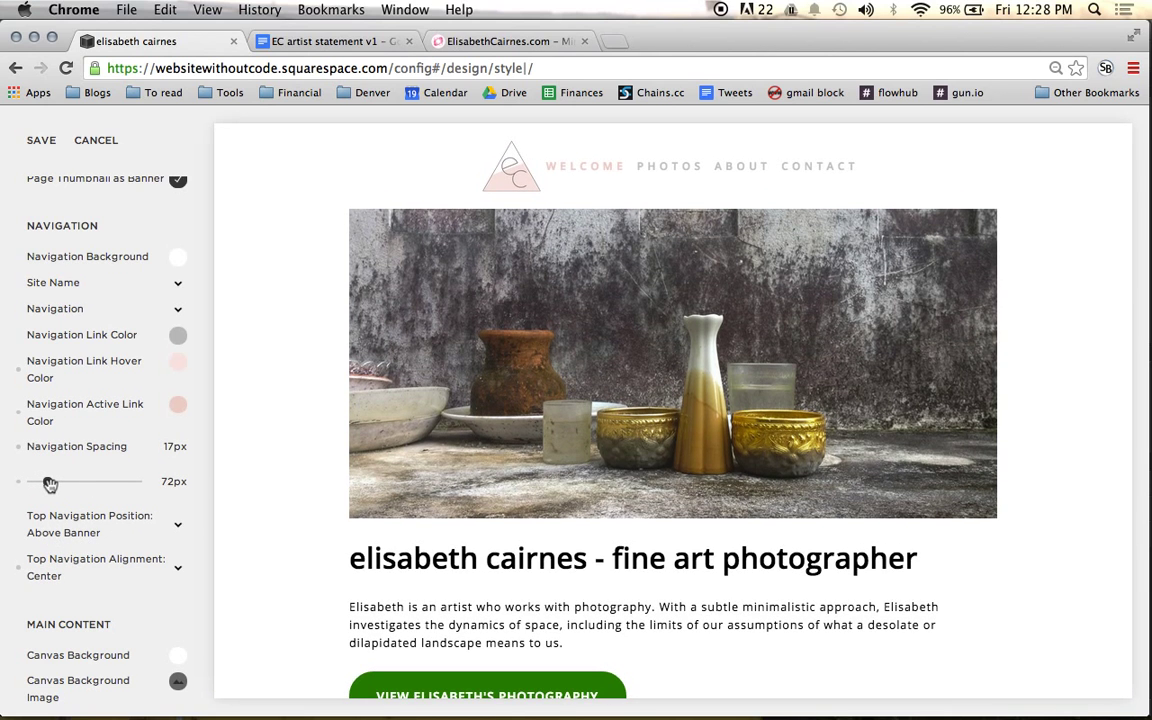
Find Josefin Sans in the font list and apply it to Heading 1 in the main content.
scroll(121, 535, down, 5)
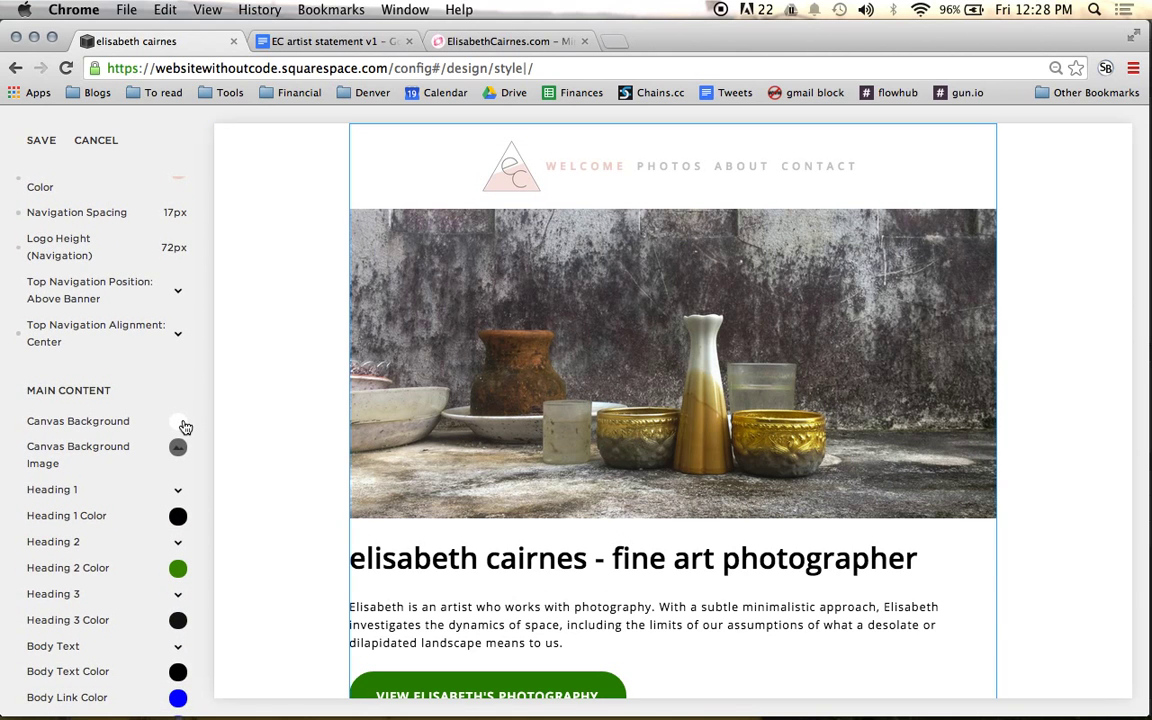
scroll(185, 427, down, 1)
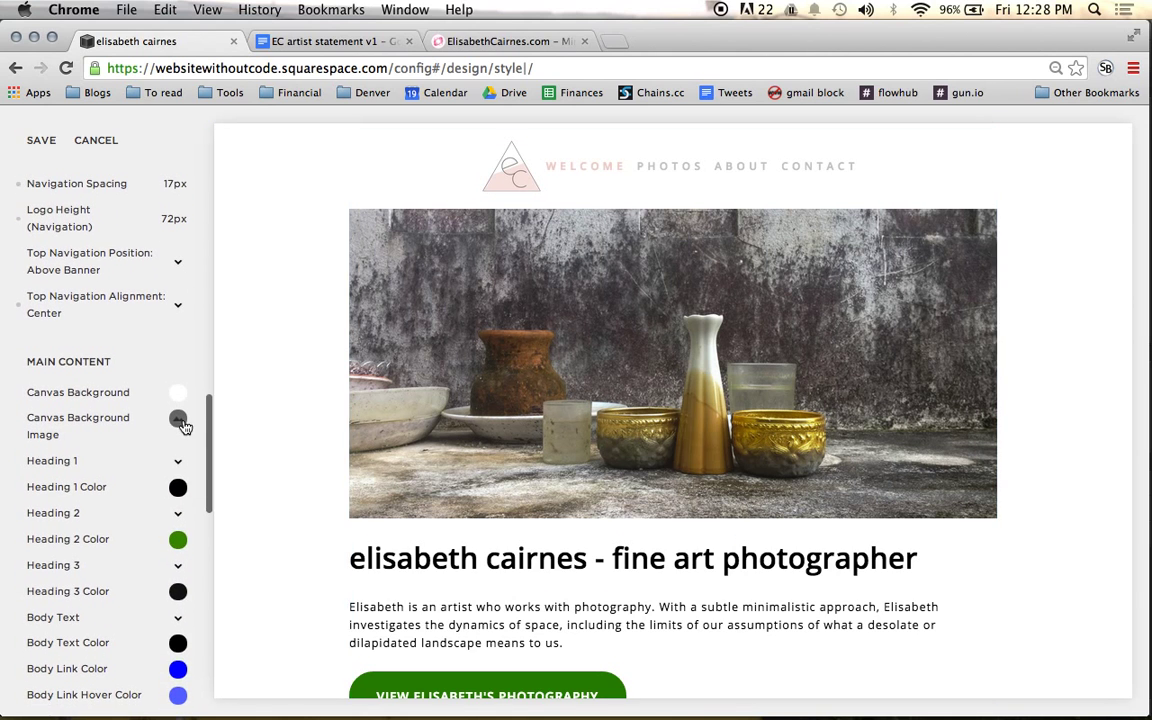
click(164, 468)
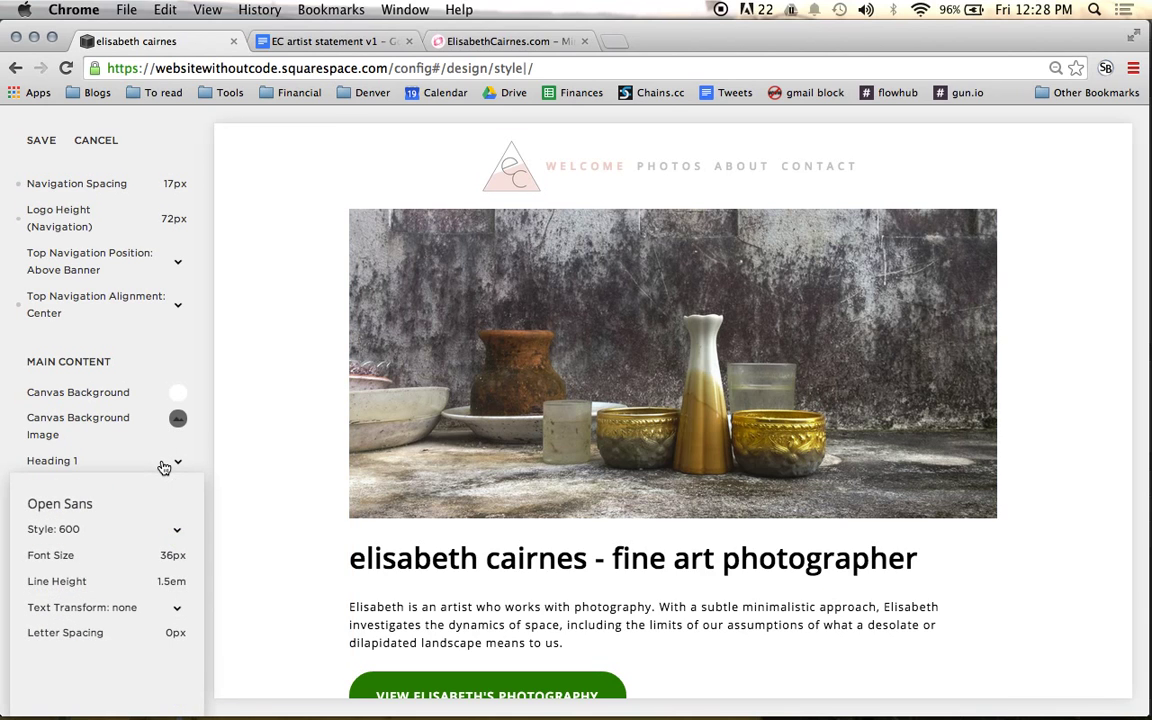
click(110, 507)
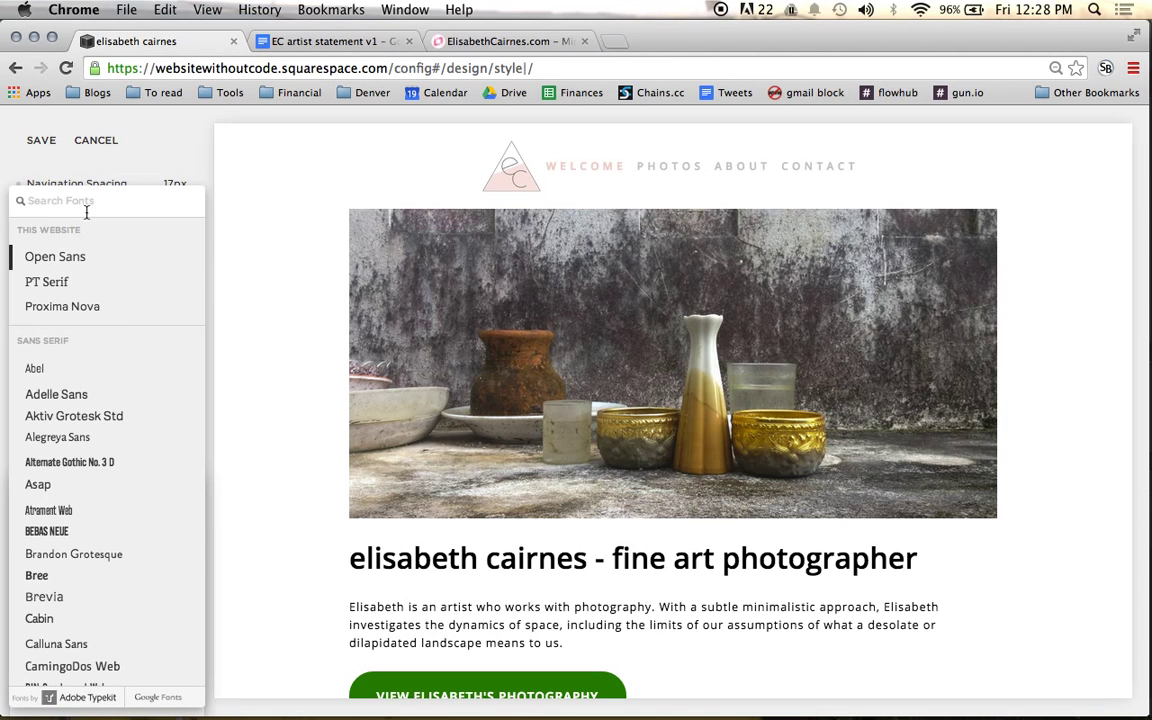
text(por)
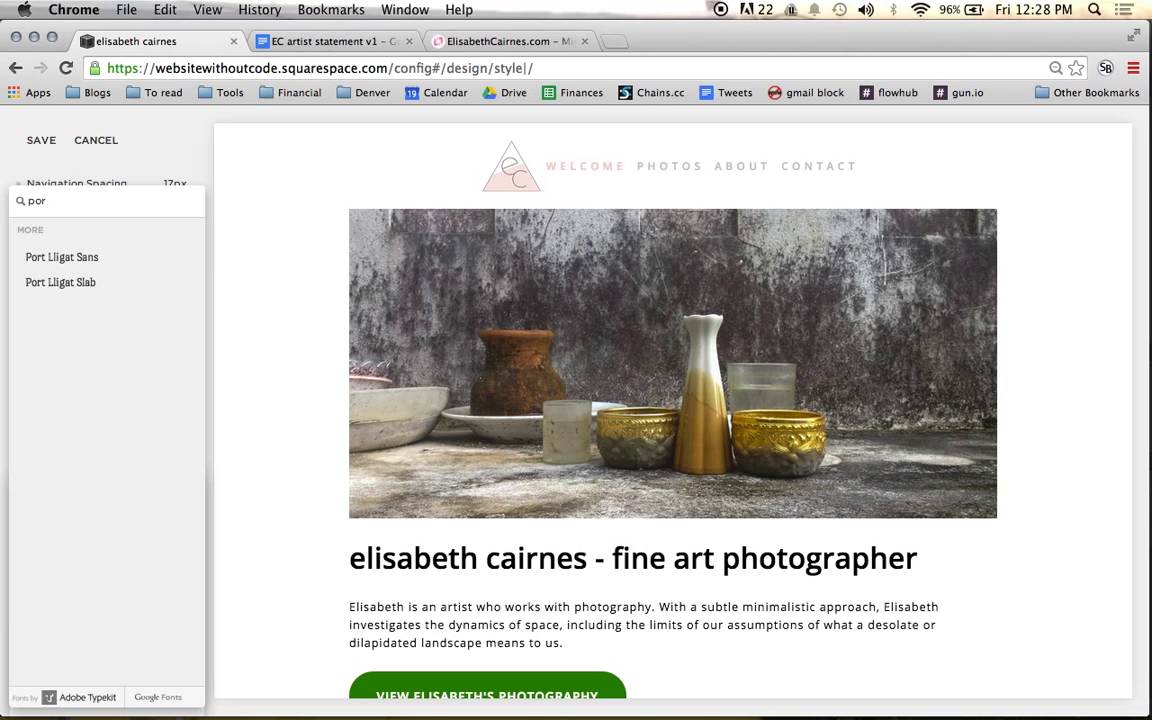
key(BackSpace)
key(BackSpace)
key(BackSpace)
text(joe)
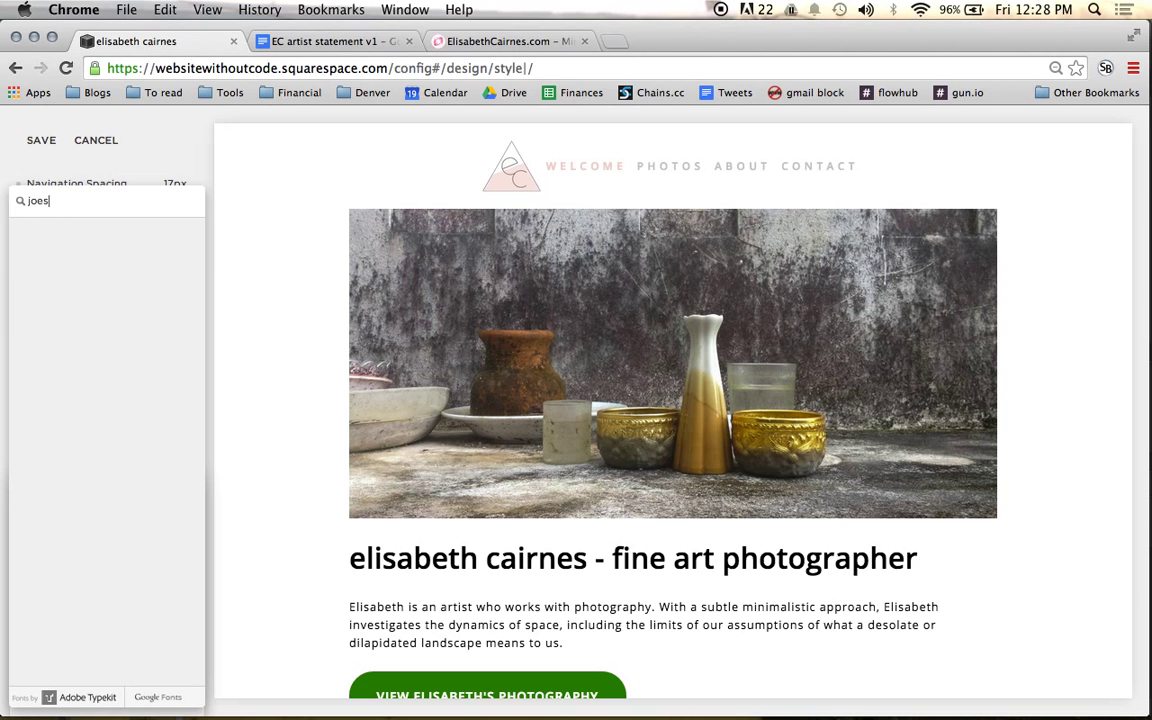
key(BackSpace)
text(s)
click(112, 267)
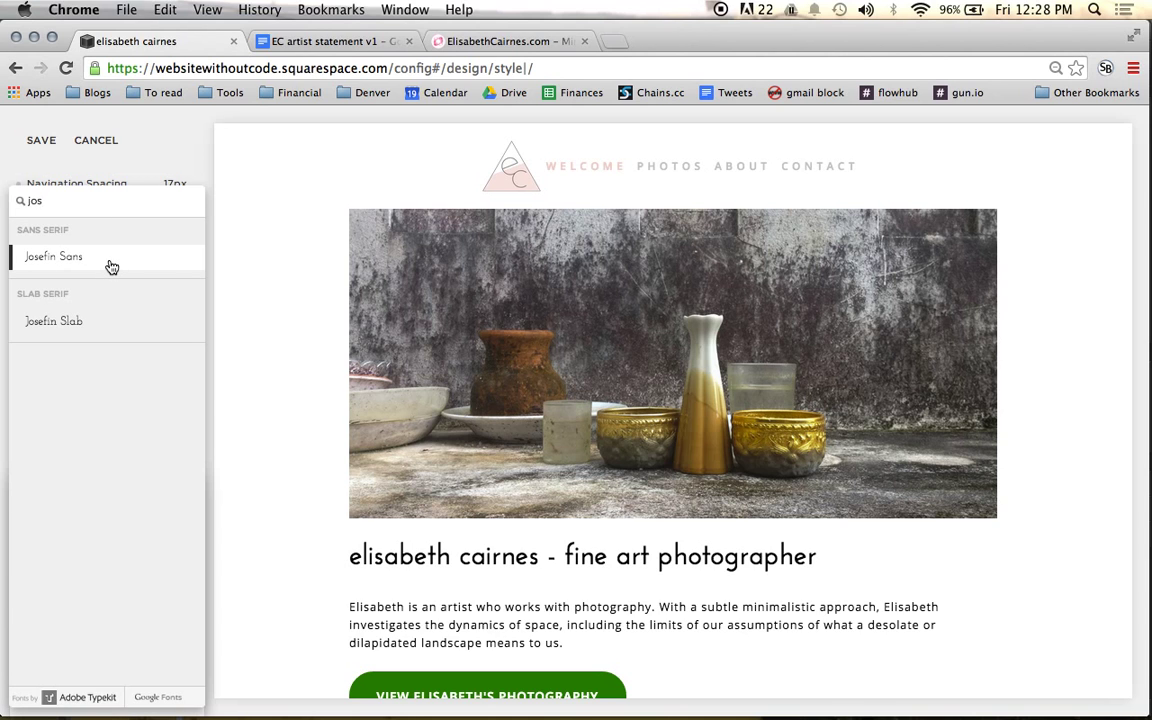
click(264, 331)
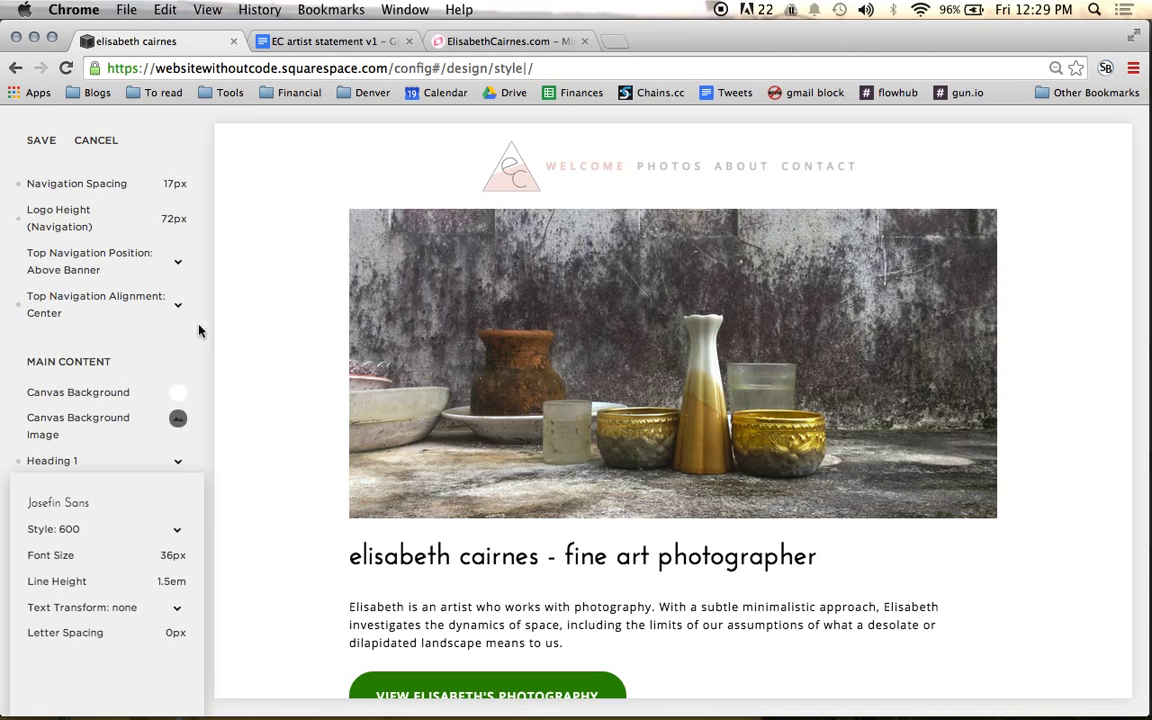
Set the Heading 1 font style to 300 and its font size to 44px.
click(157, 535)
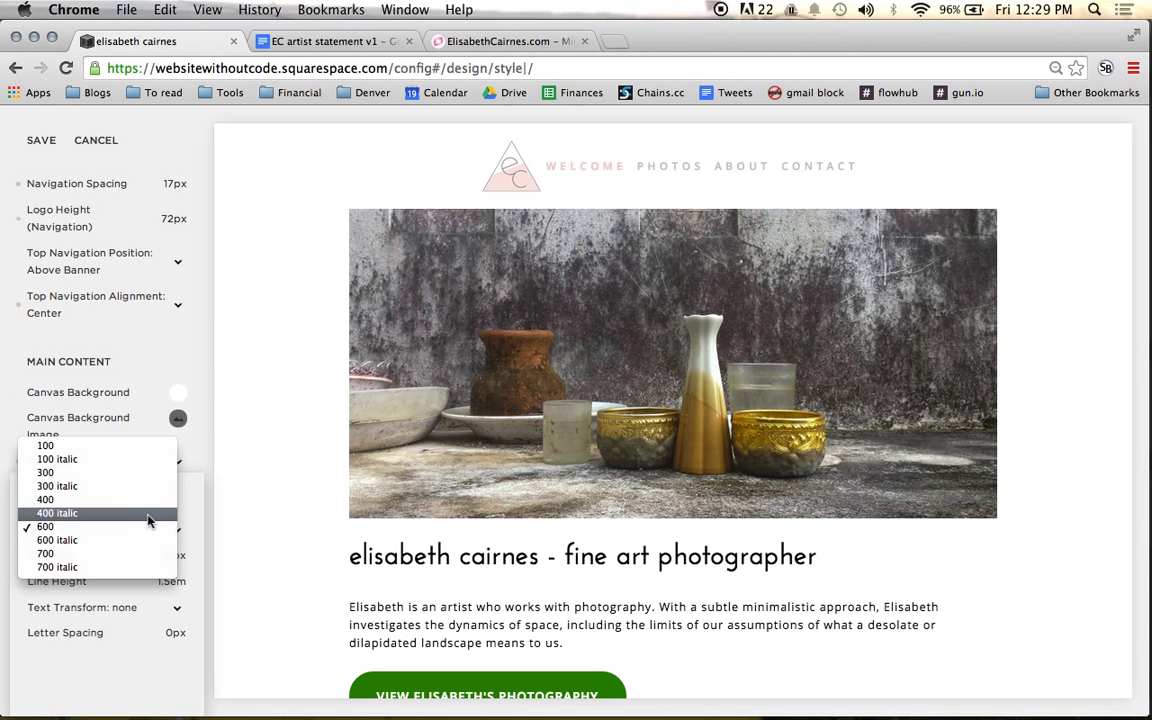
click(128, 478)
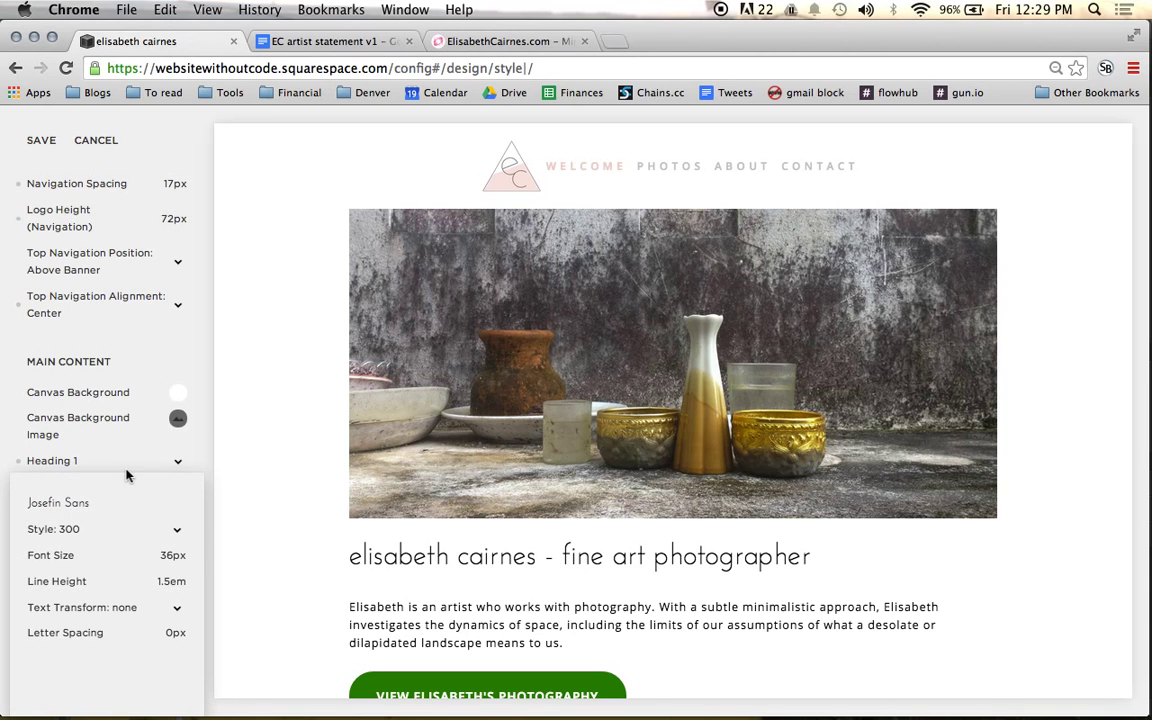
mouse_move(139, 562)
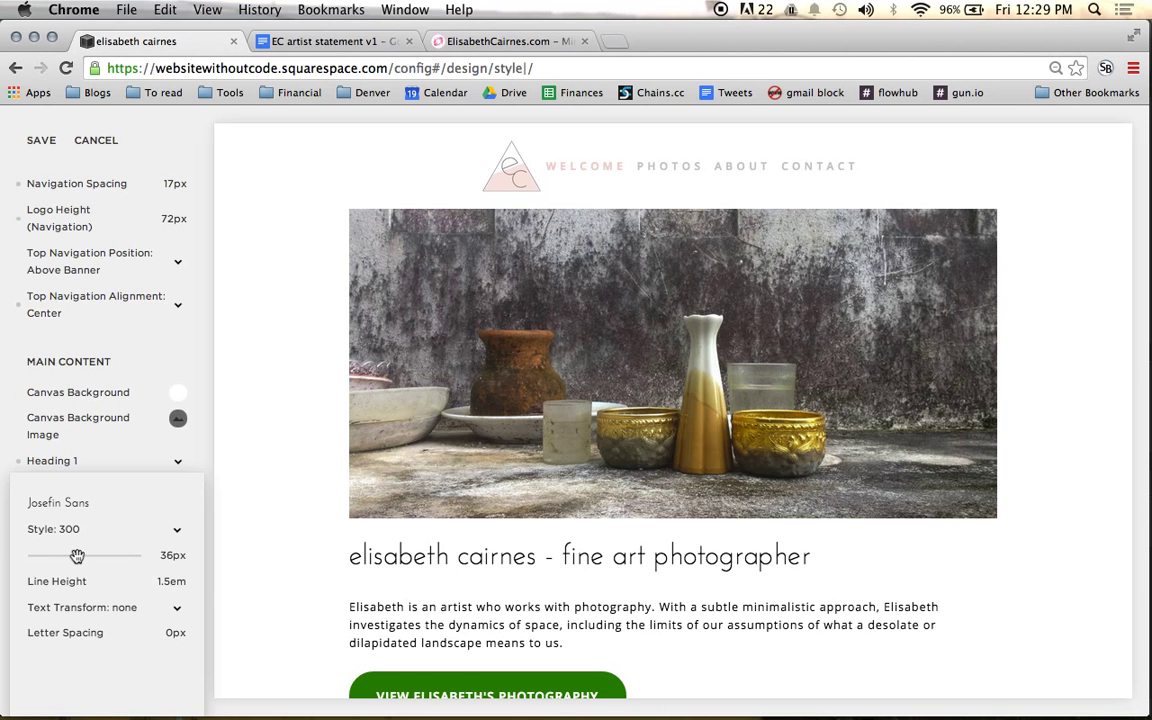
drag(81, 553, 90, 553)
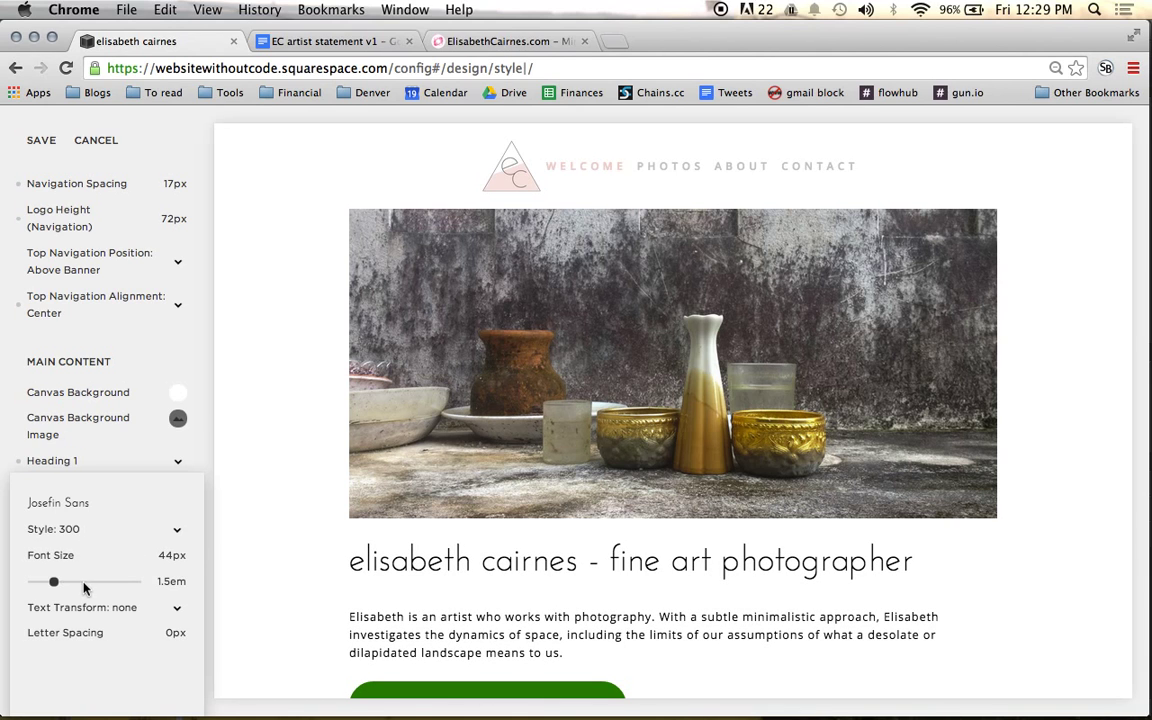
Set the Heading 1 text transform to lowercase and slightly increase its letter spacing.
click(87, 613)
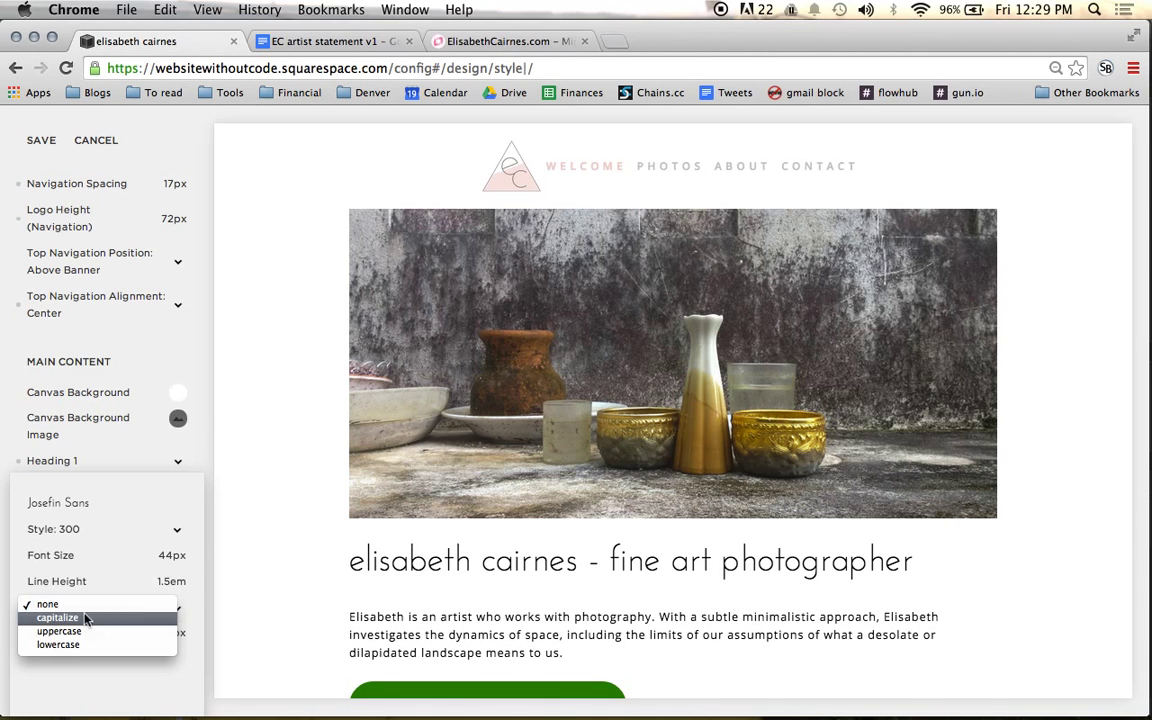
click(77, 645)
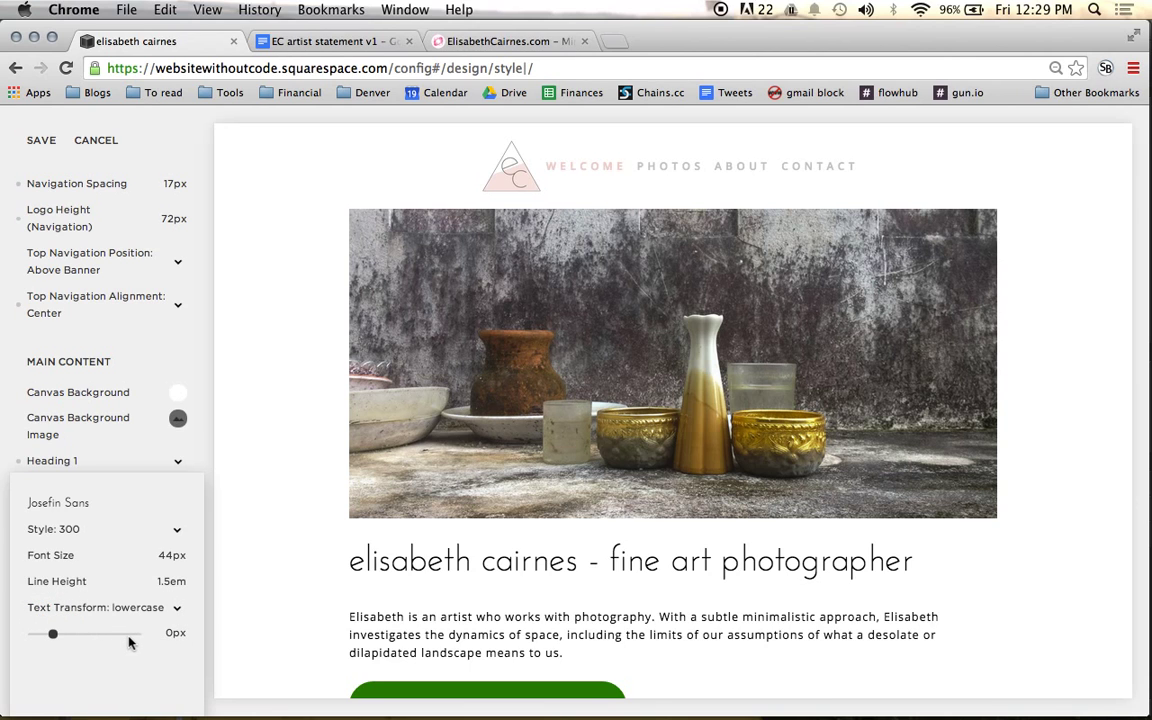
drag(57, 636, 62, 636)
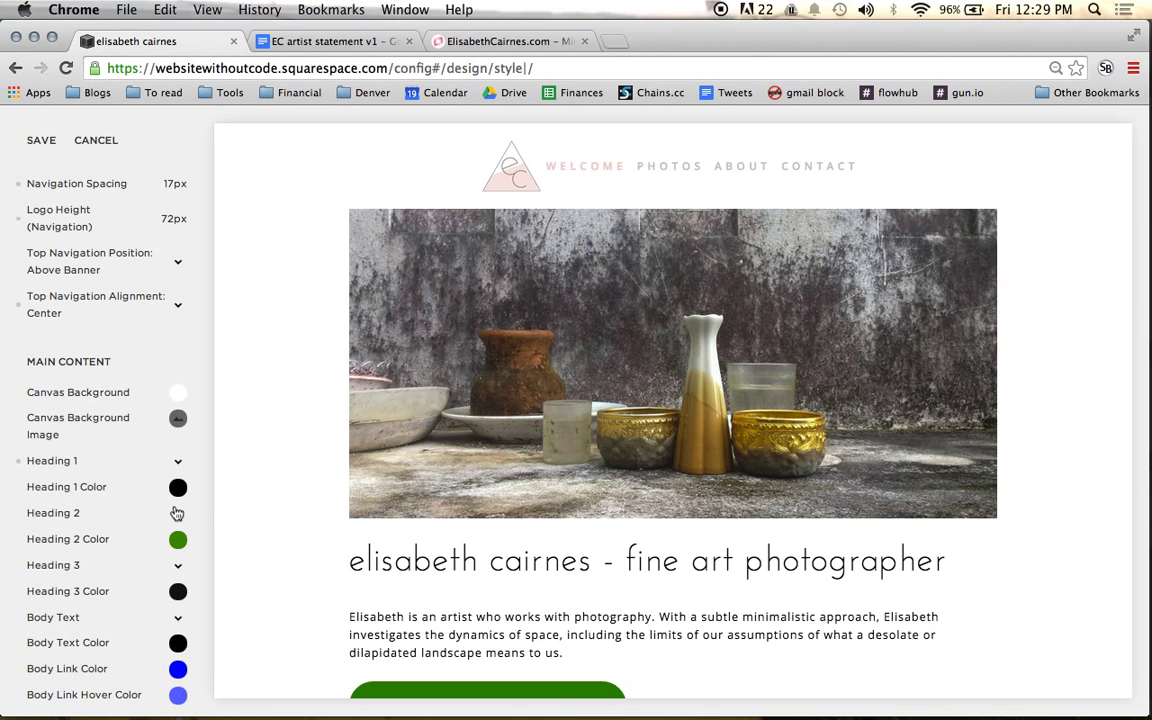
Change the Heading 2 font to Josefin Sans.
scroll(255, 512, down, 3)
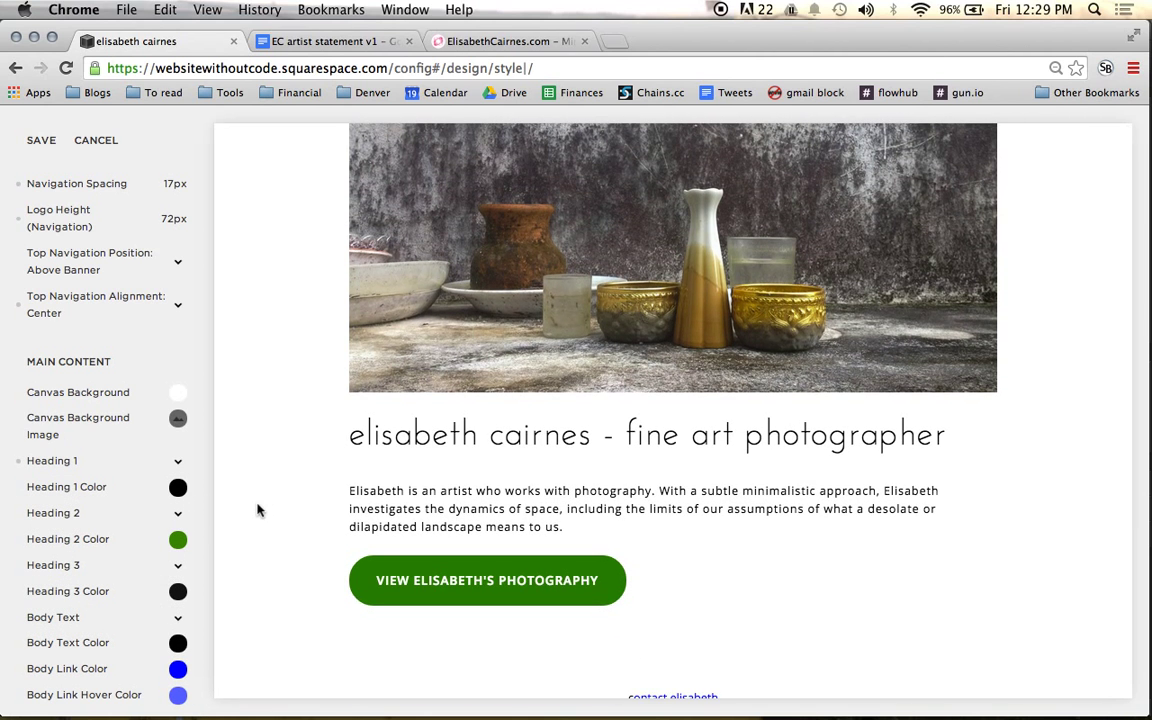
scroll(257, 510, up, 2)
scroll(257, 510, up, 2)
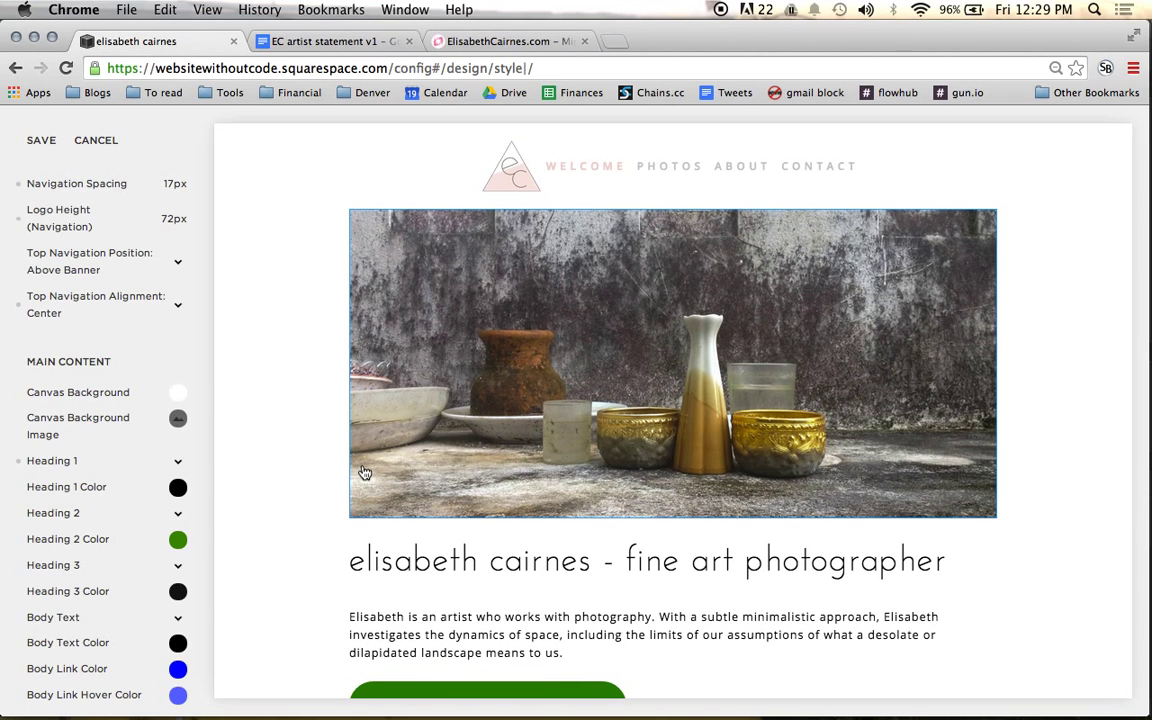
scroll(362, 465, down, 2)
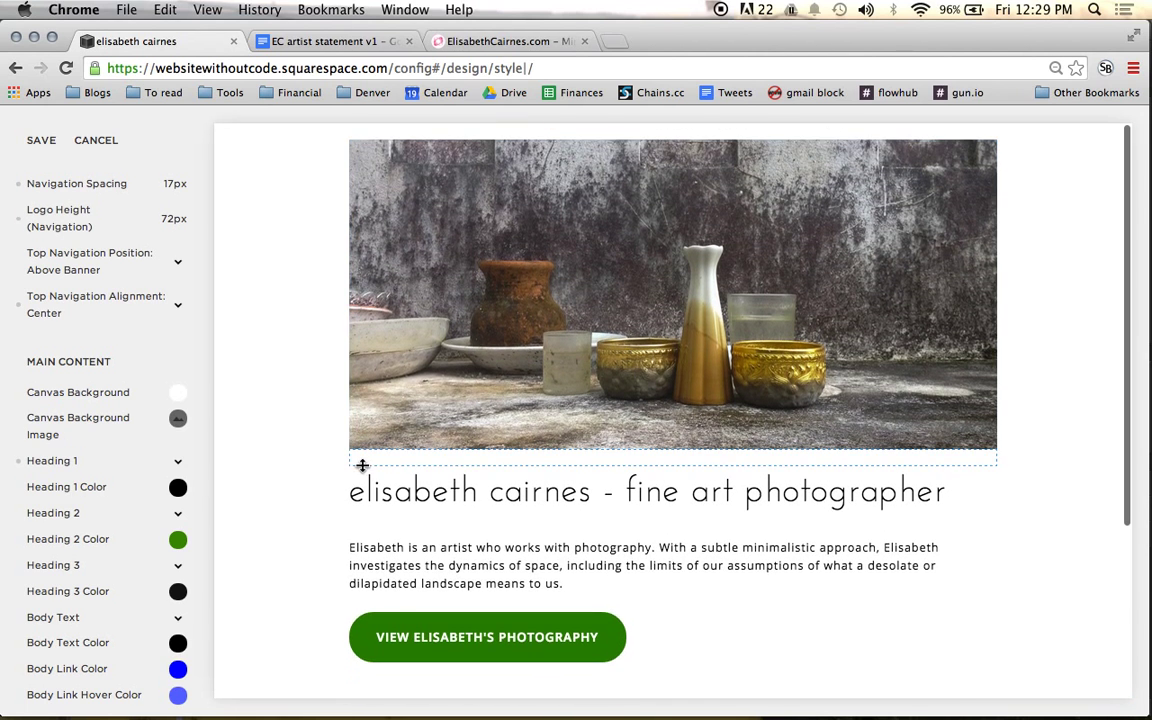
click(176, 517)
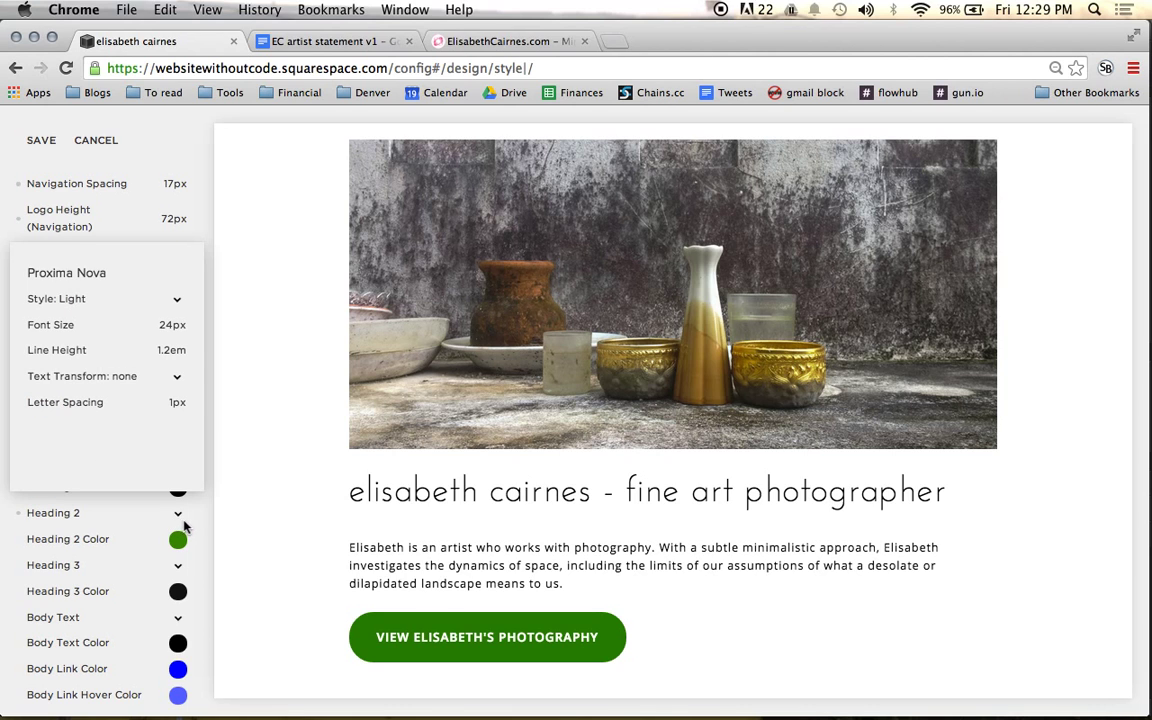
click(89, 283)
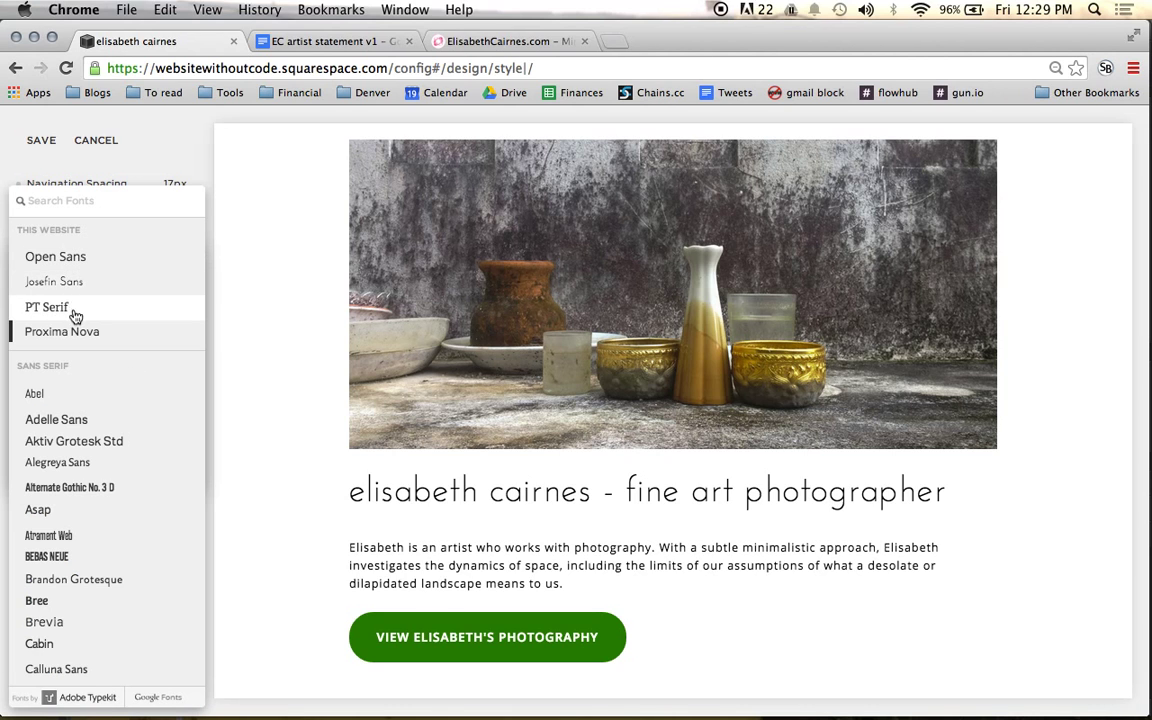
click(80, 284)
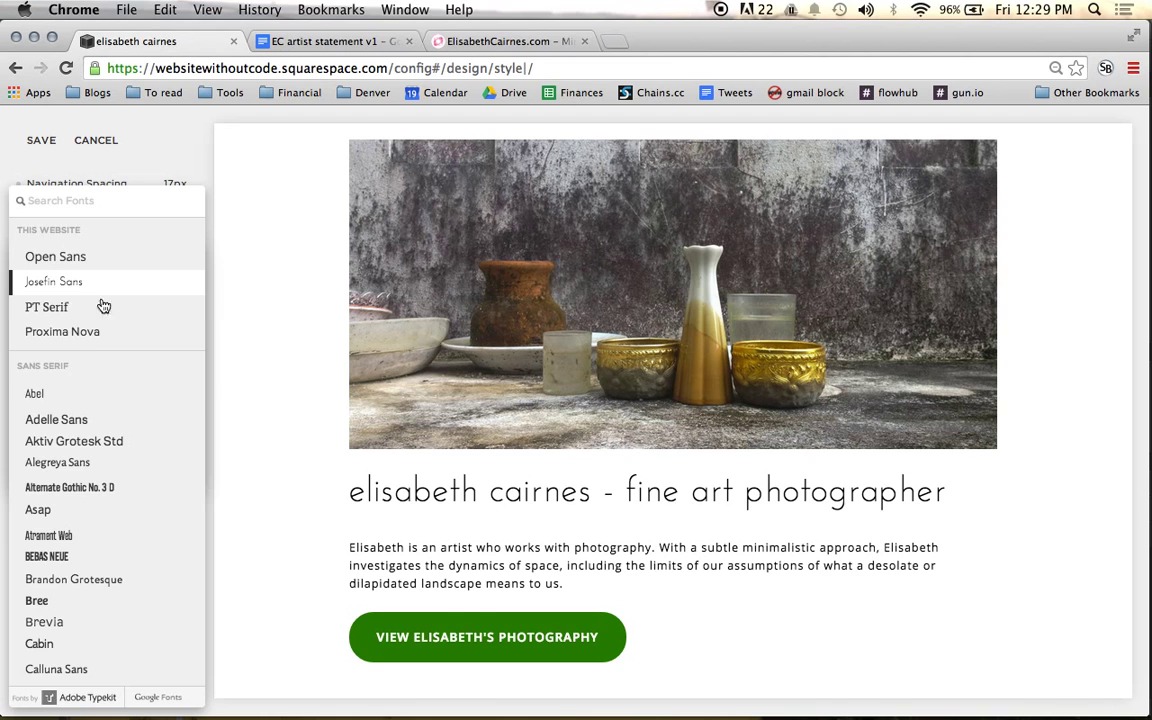
click(222, 425)
click(242, 334)
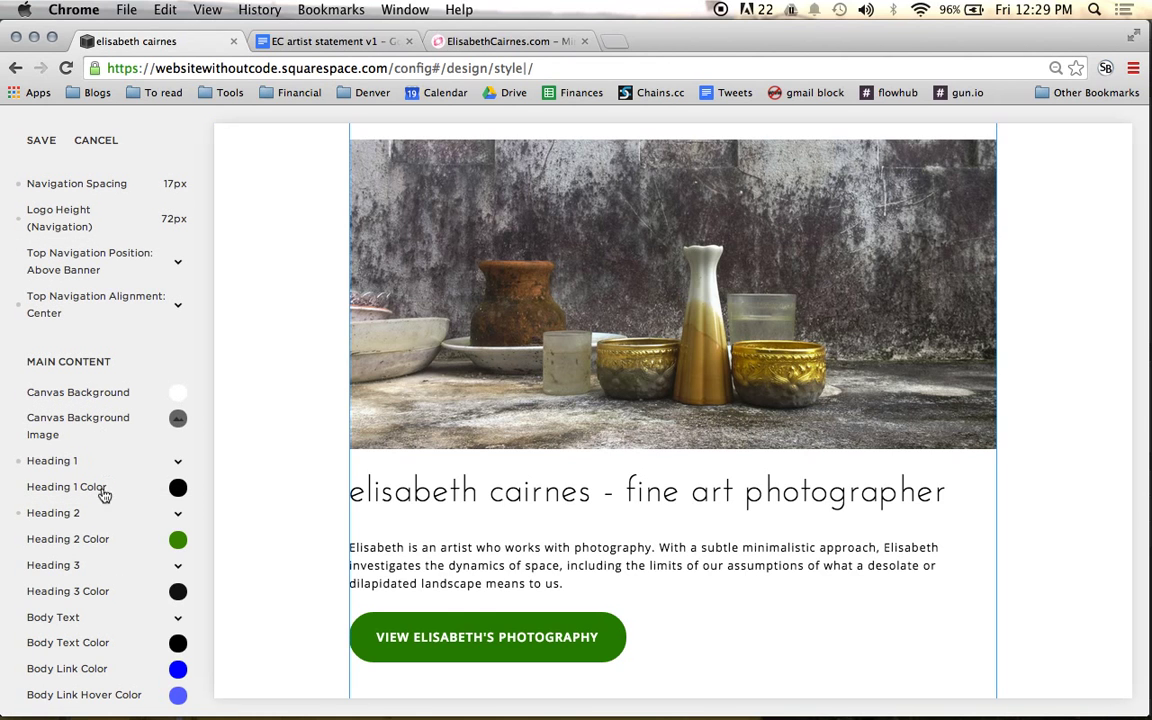
Change the Heading 3 font to Josefin Sans.
click(112, 570)
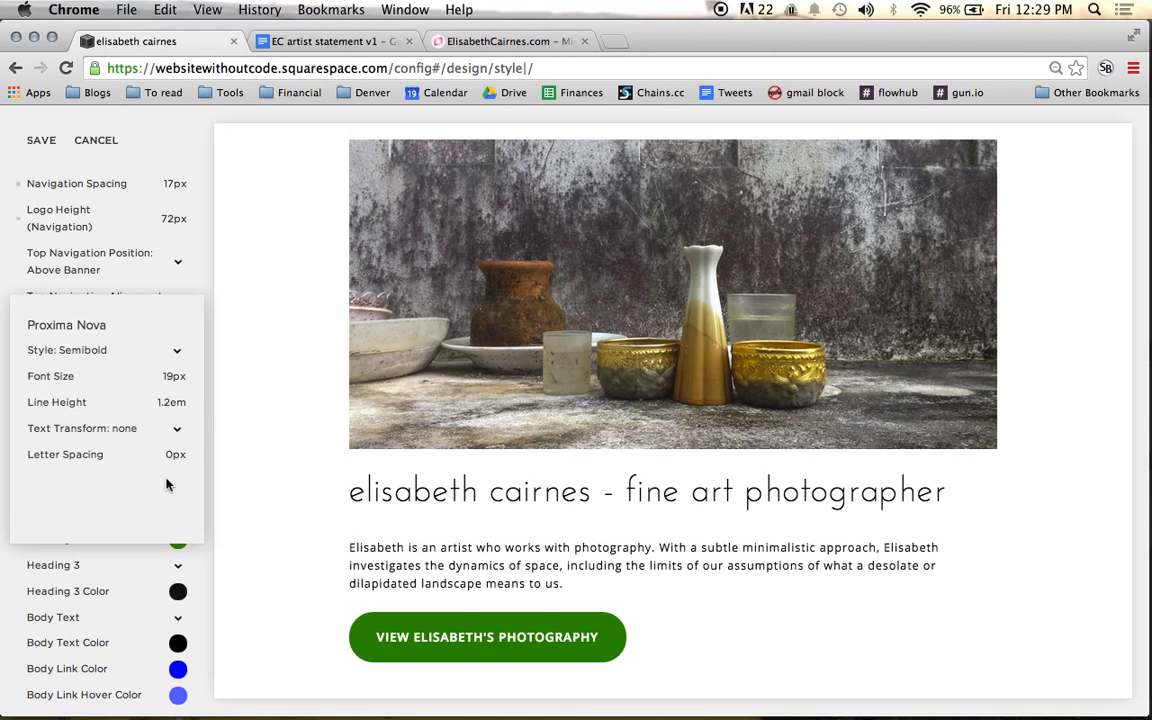
click(104, 330)
click(80, 284)
click(279, 318)
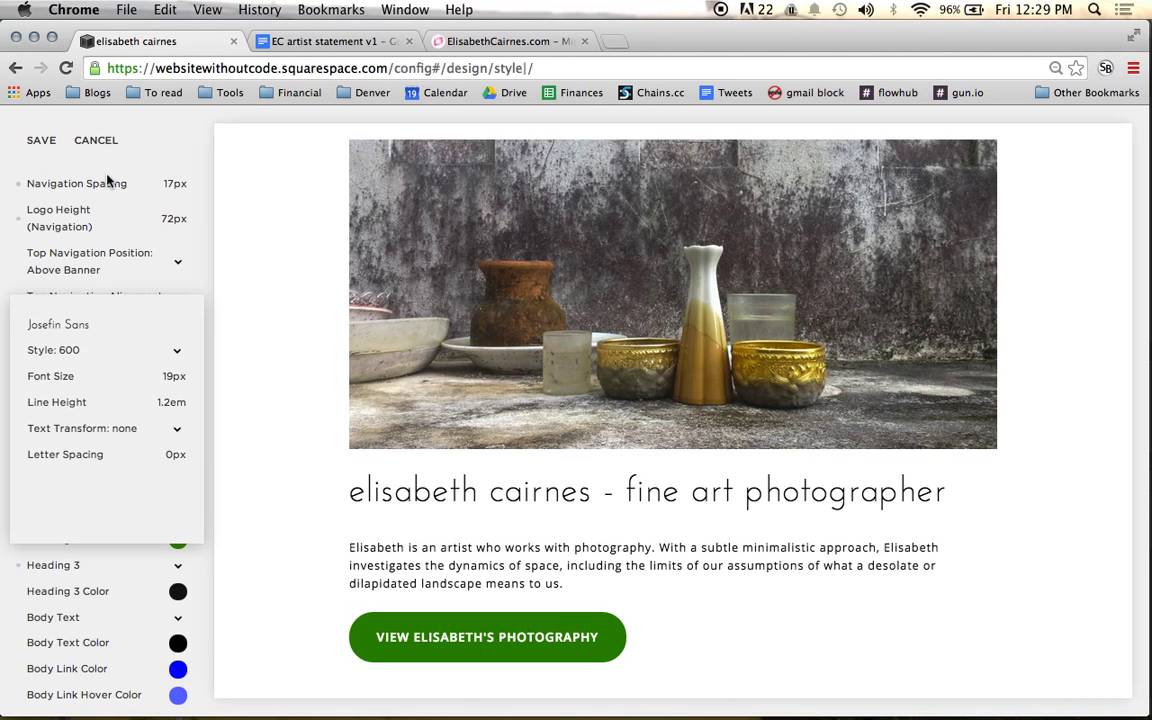
click(242, 239)
click(180, 545)
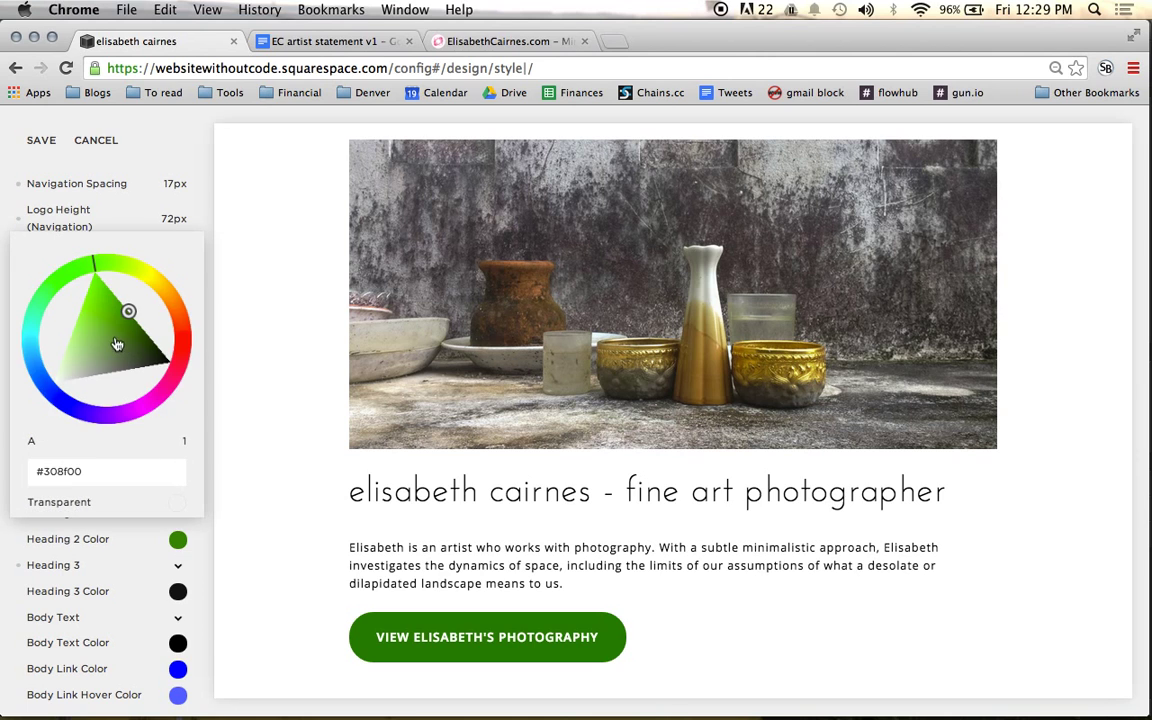
click(212, 410)
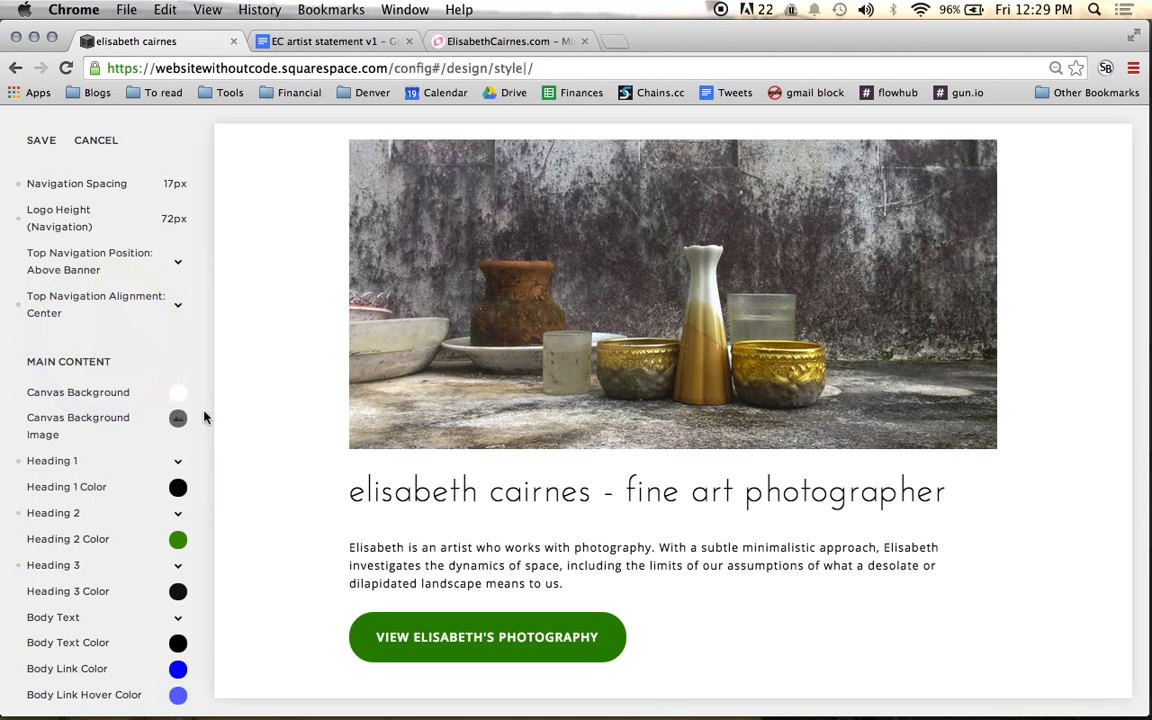
click(180, 488)
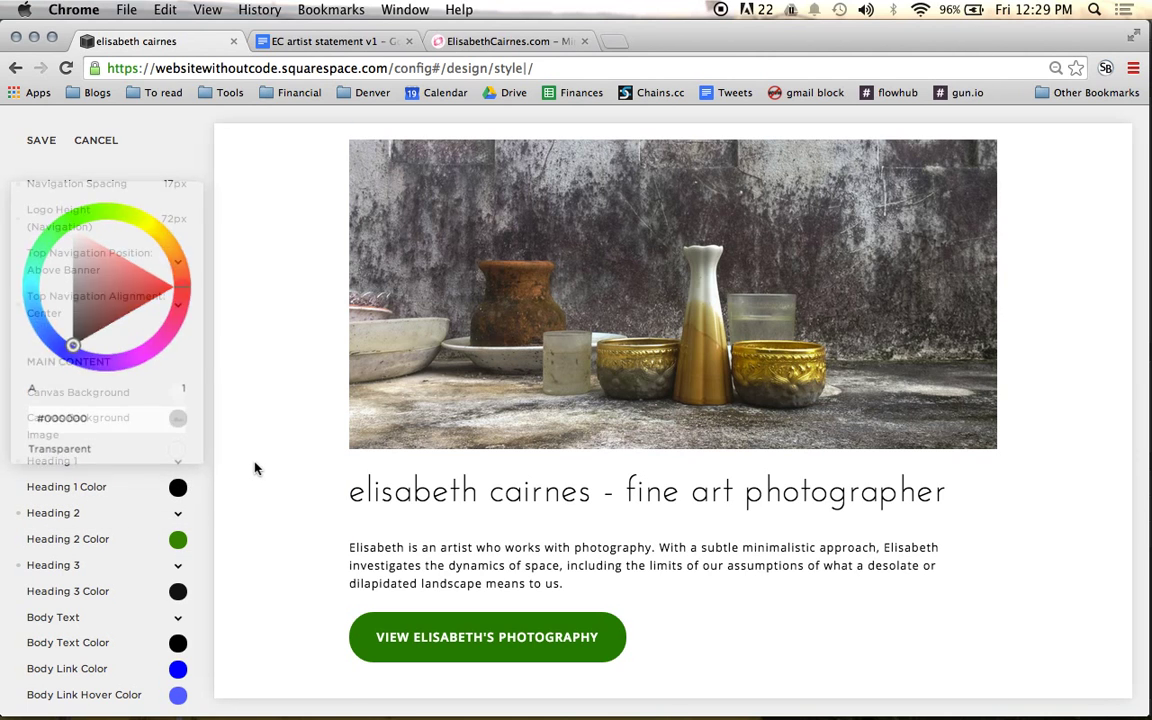
click(254, 468)
Switch to Photoshop, sample the gray of the logo's letter e and copy its hex code 7a7575.
mouse_move(572, 716)
click(596, 690)
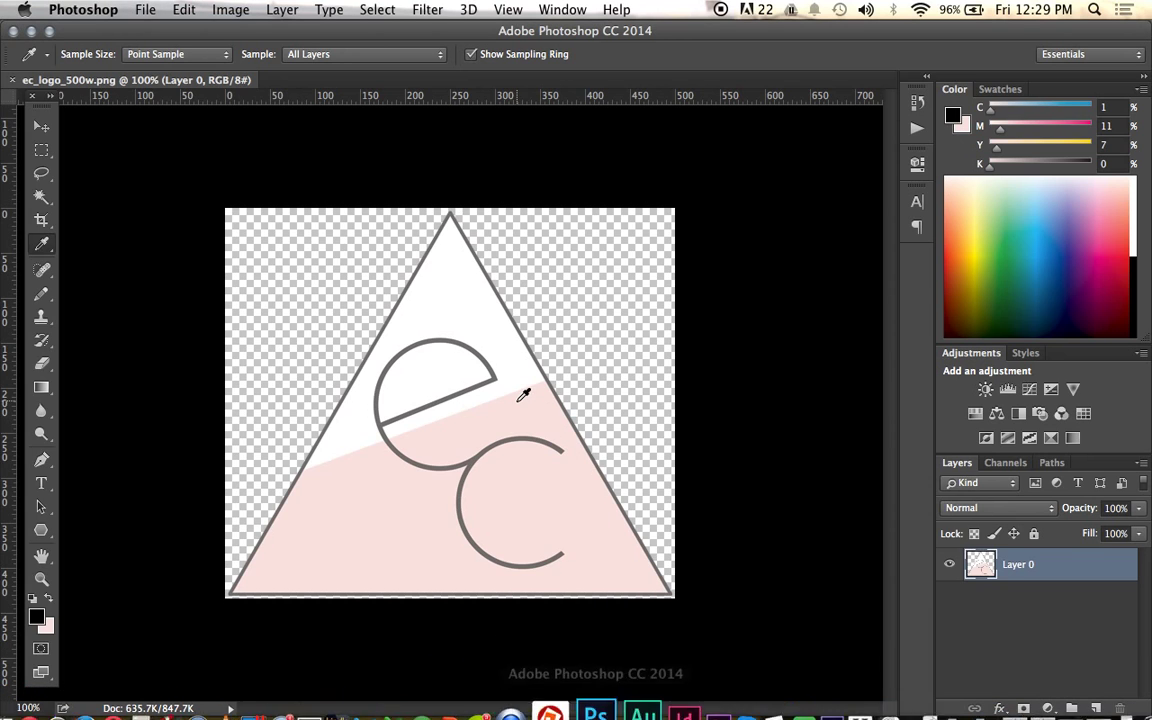
click(440, 396)
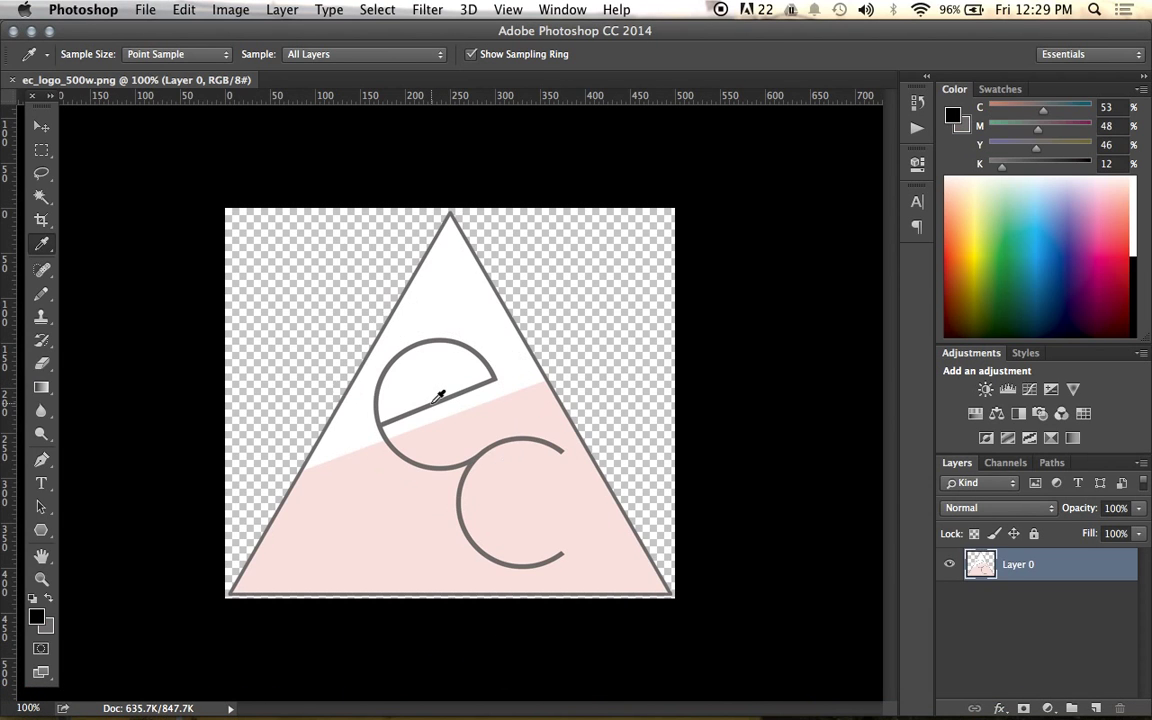
click(47, 630)
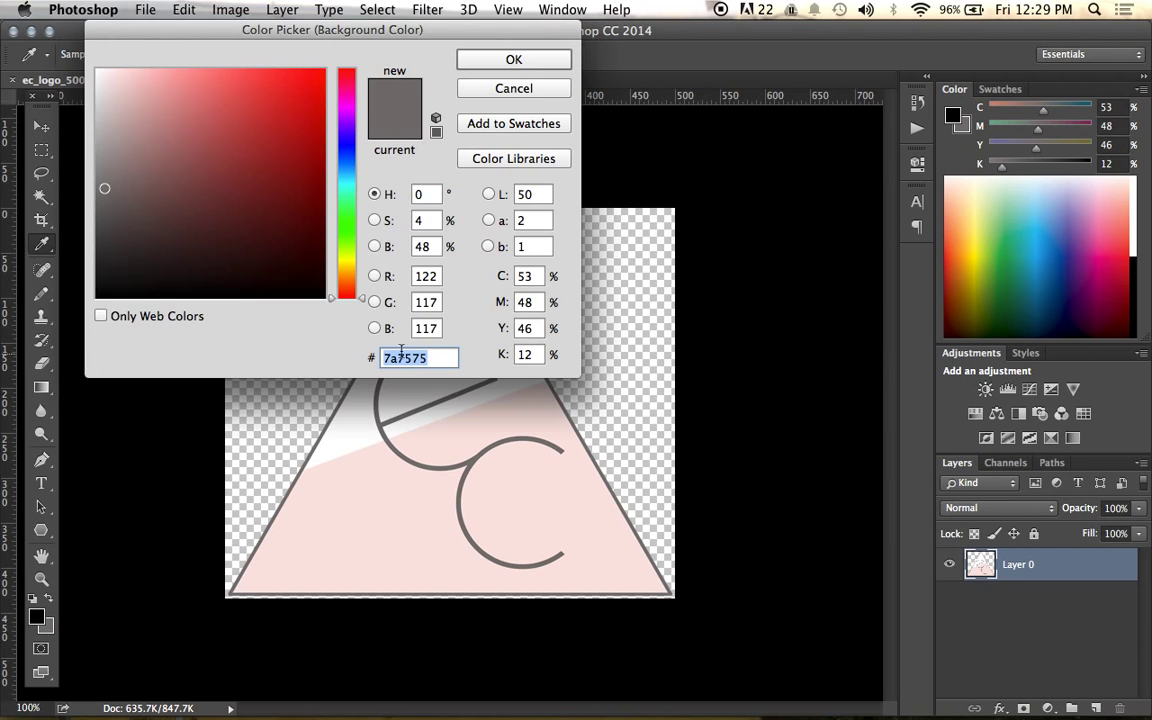
key(super+c)
click(514, 88)
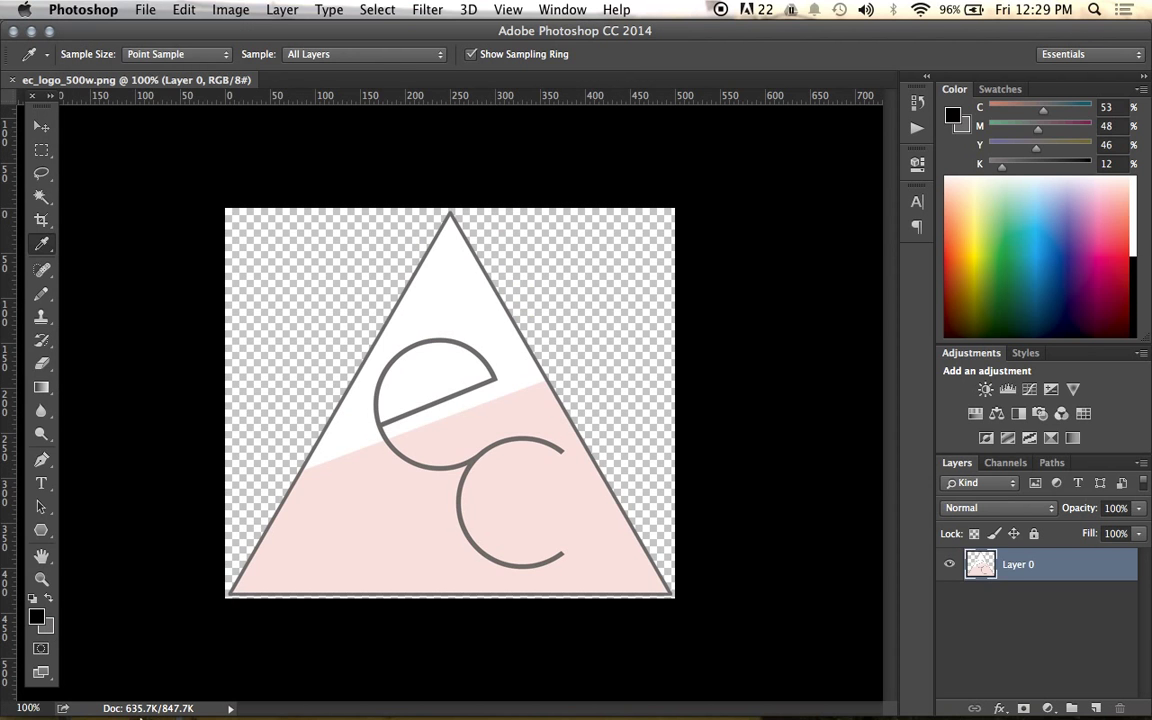
Return to Chrome and set the Heading 1 Color to the copied logo gray 7a7575.
click(57, 663)
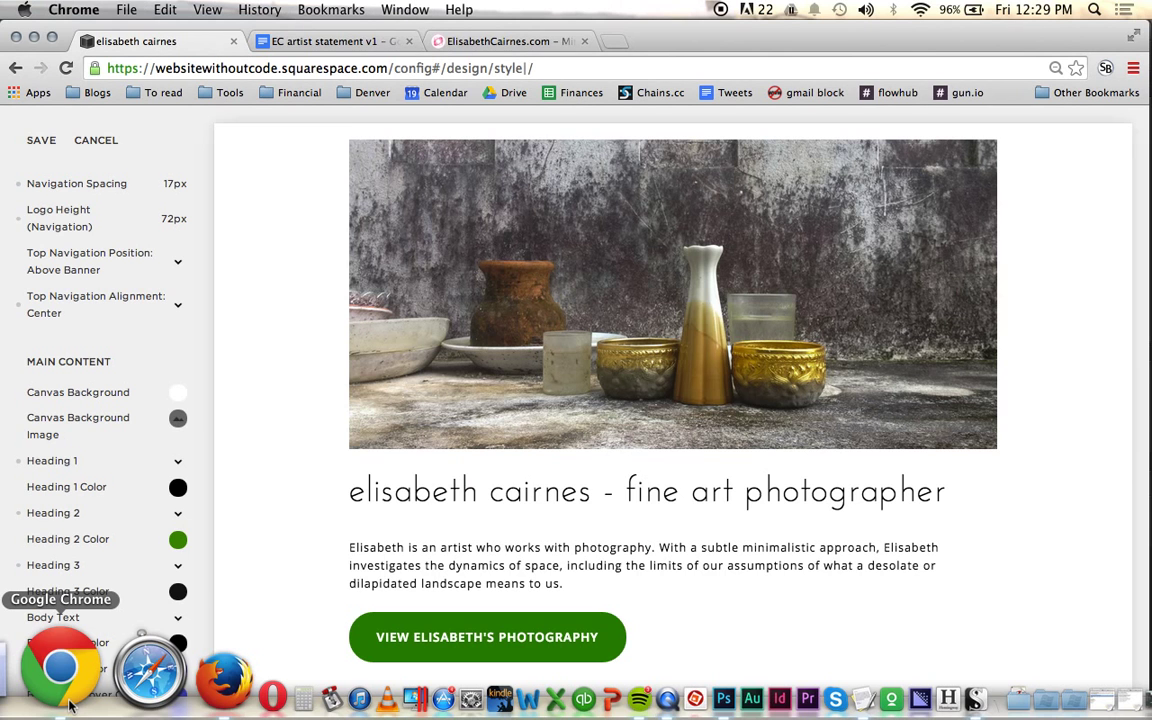
click(178, 487)
click(60, 419)
key(super+v)
click(276, 460)
Apply the copied logo gray 7a7575 to the Heading 2 Color and Heading 3 Color.
click(178, 539)
click(67, 470)
key(super+v)
click(241, 506)
click(178, 591)
click(76, 528)
key(super+v)
click(288, 535)
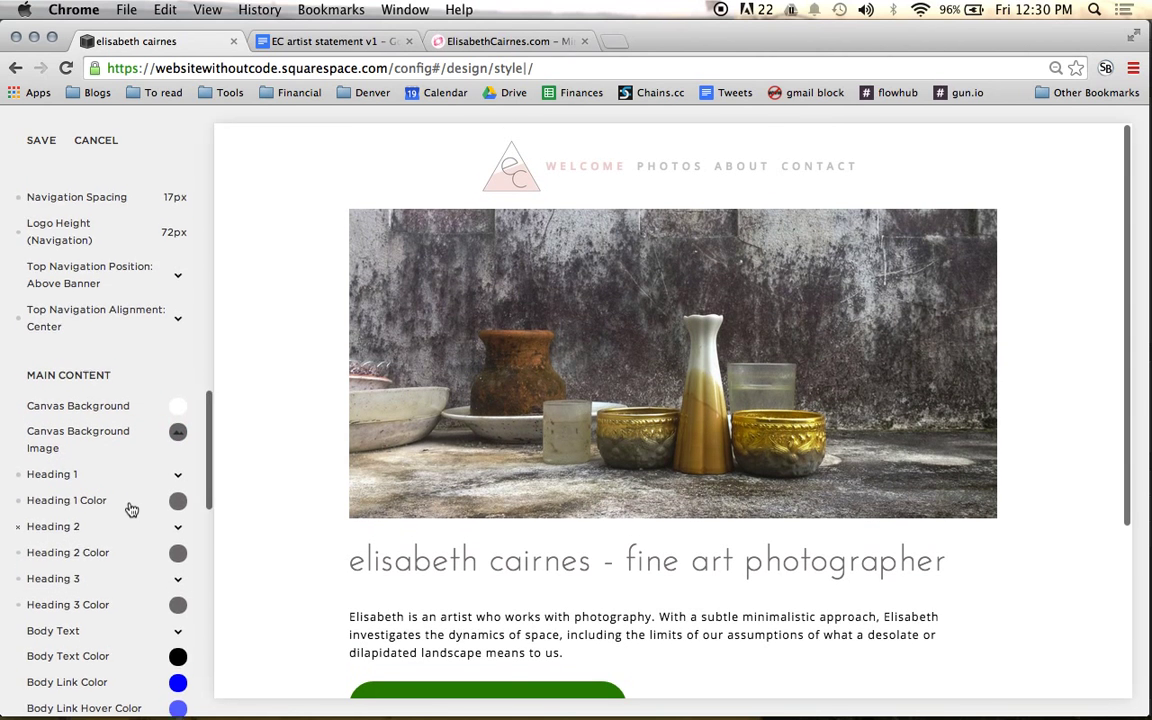
Raise the Navigation Link Color's opacity to 0.9, making it rgba(140,140,140,0.9).
scroll(131, 510, up, 5)
click(178, 352)
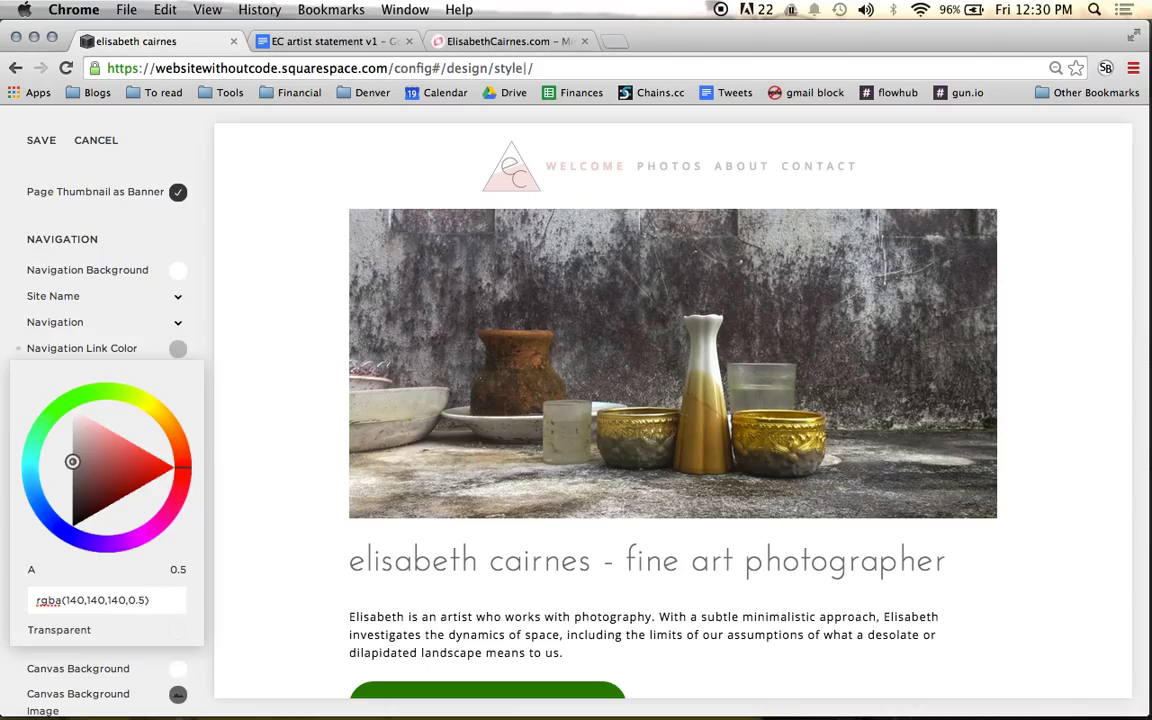
key(BackSpace)
text(9)
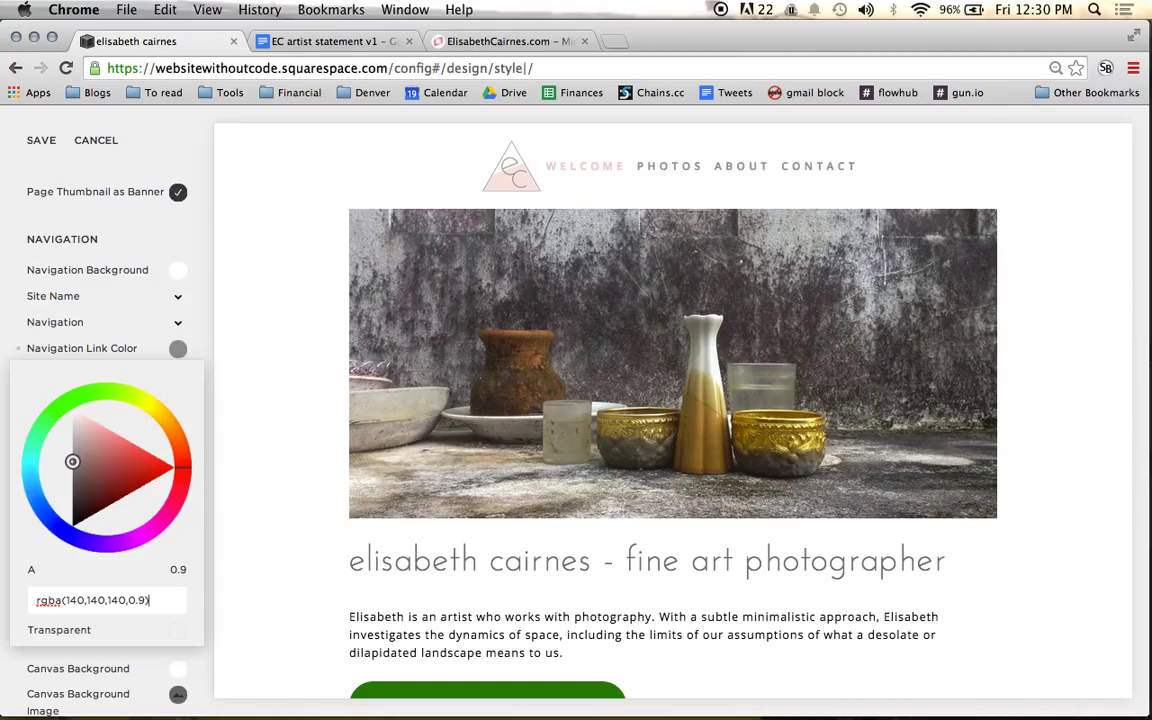
Set the Navigation Link Color to the logo gray #7a7575 at full opacity.
text(.1)
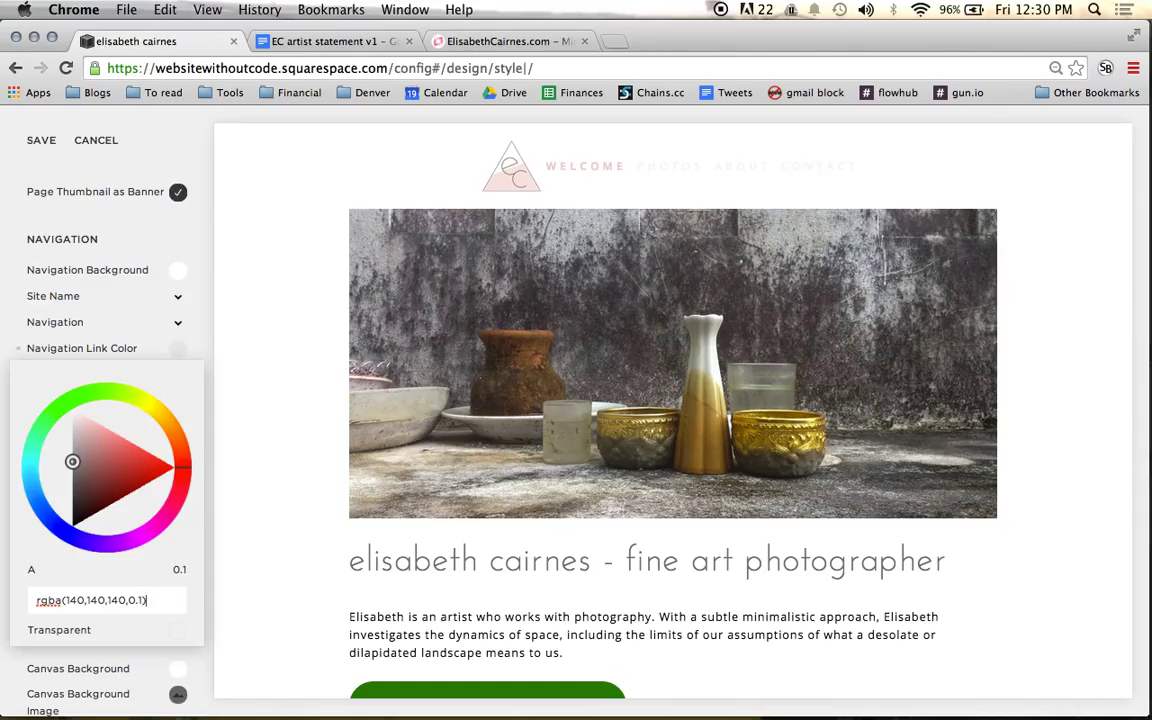
mouse_move(104, 575)
drag(47, 572, 195, 573)
double_click(68, 595)
text(7a7575)
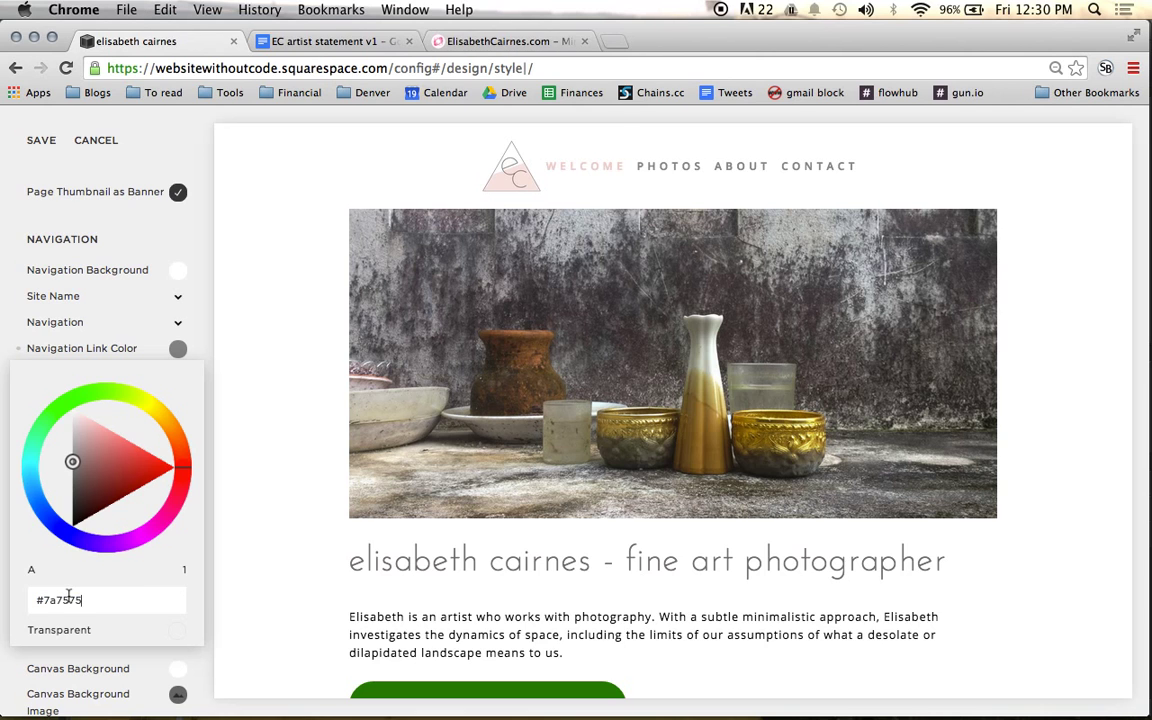
click(235, 568)
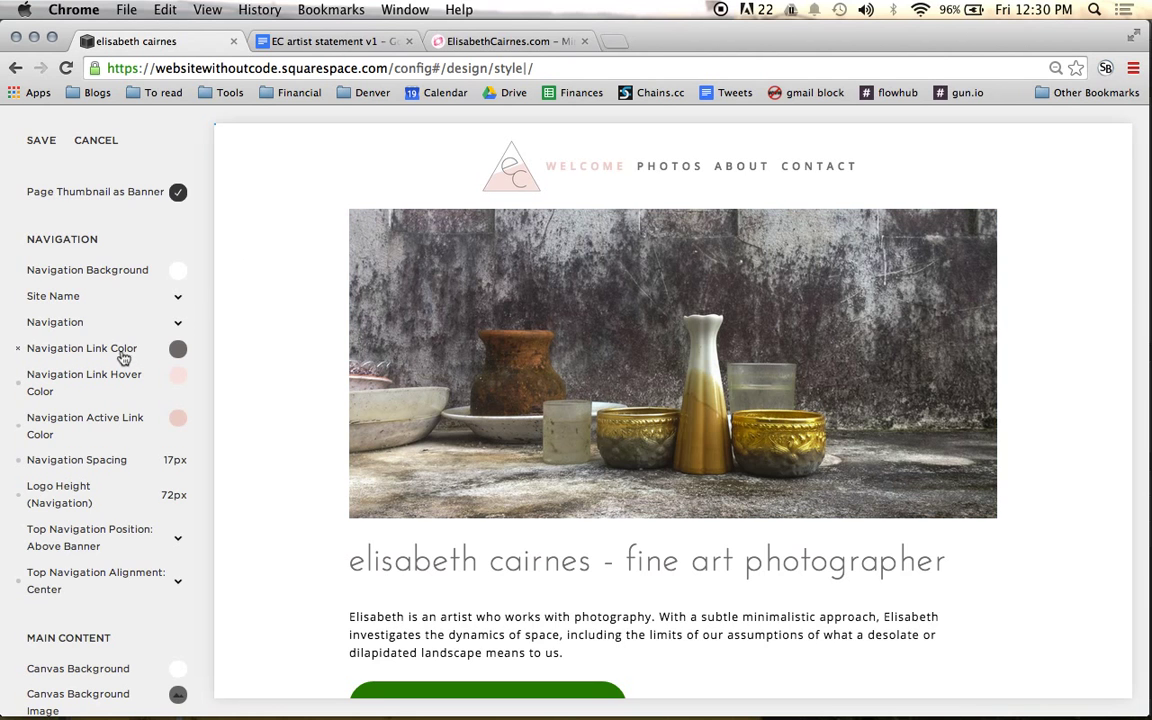
Copy the pink hex code efd1cd from the Navigation Active Link Color for use on the body links.
scroll(118, 364, down, 3)
scroll(118, 364, down, 4)
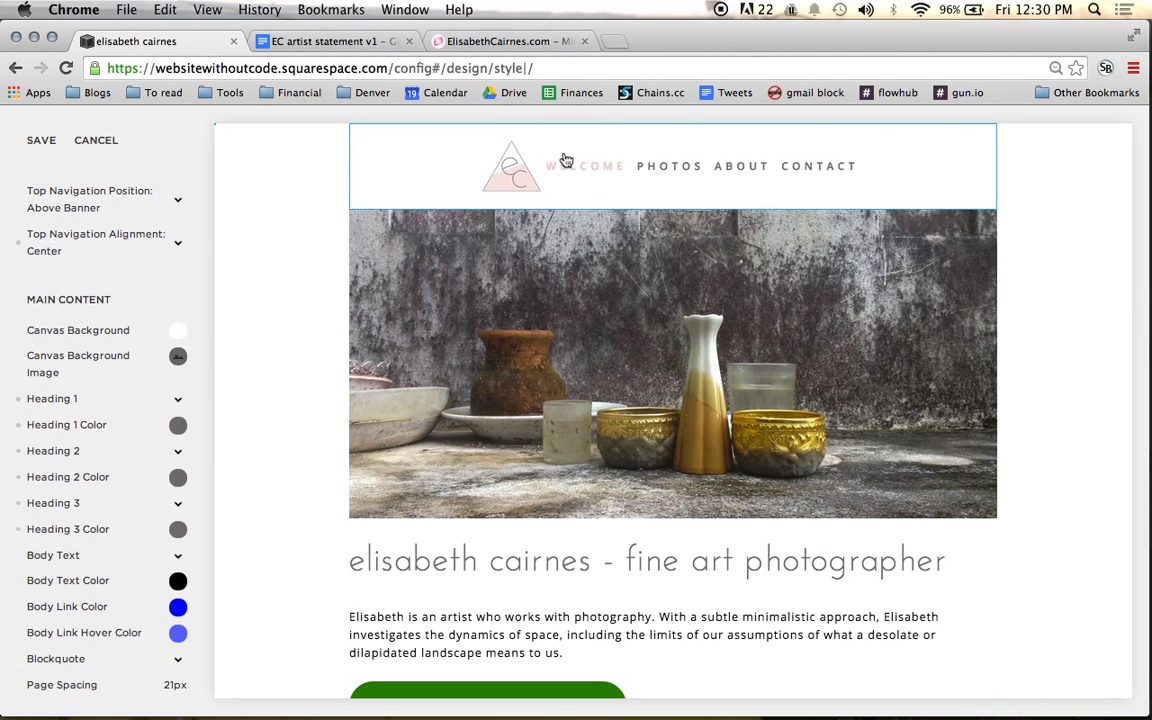
scroll(170, 383, down, 3)
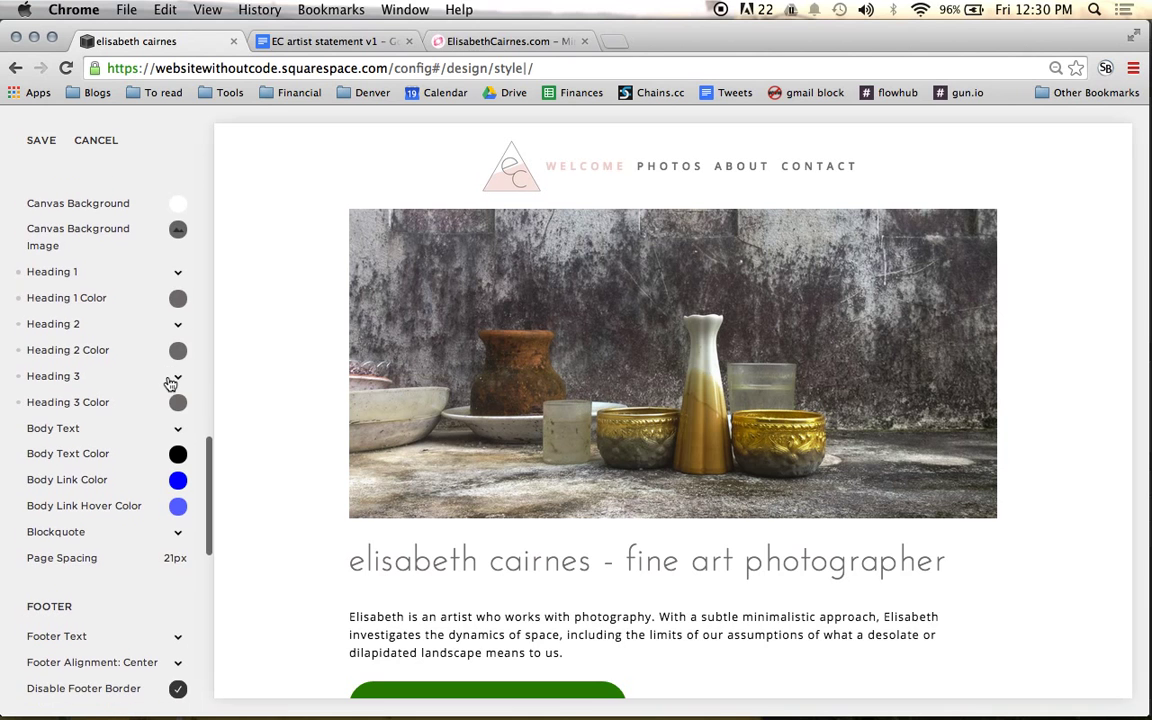
scroll(237, 473, down, 2)
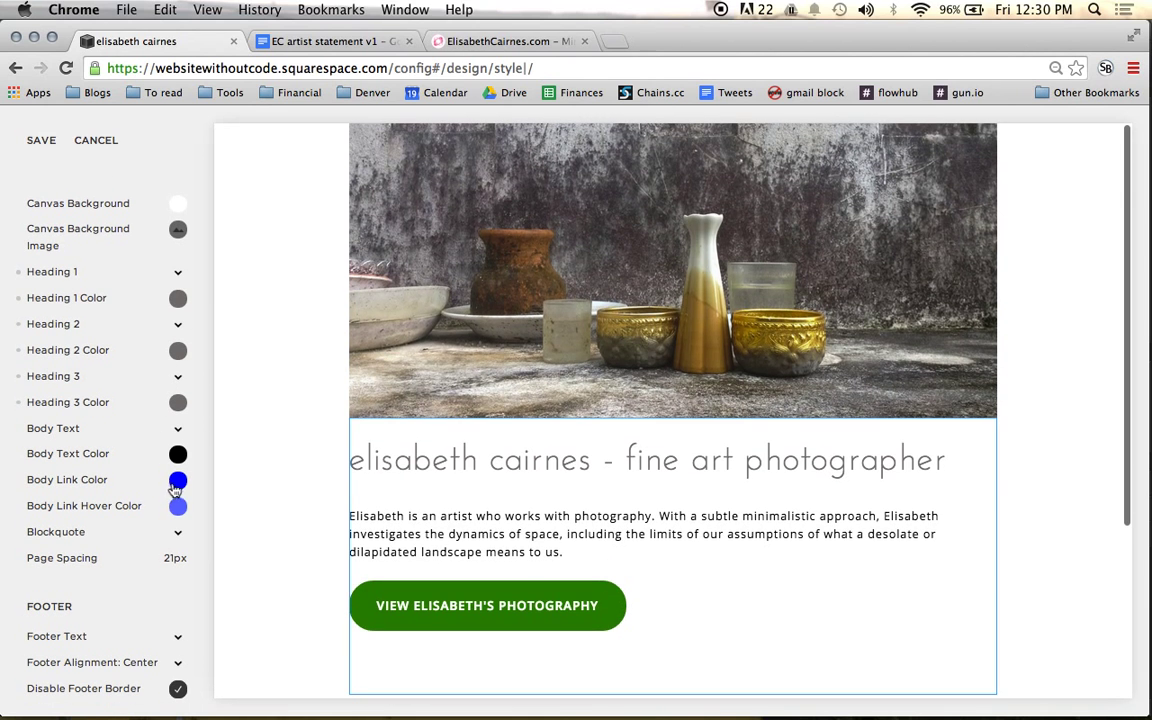
scroll(270, 492, down, 3)
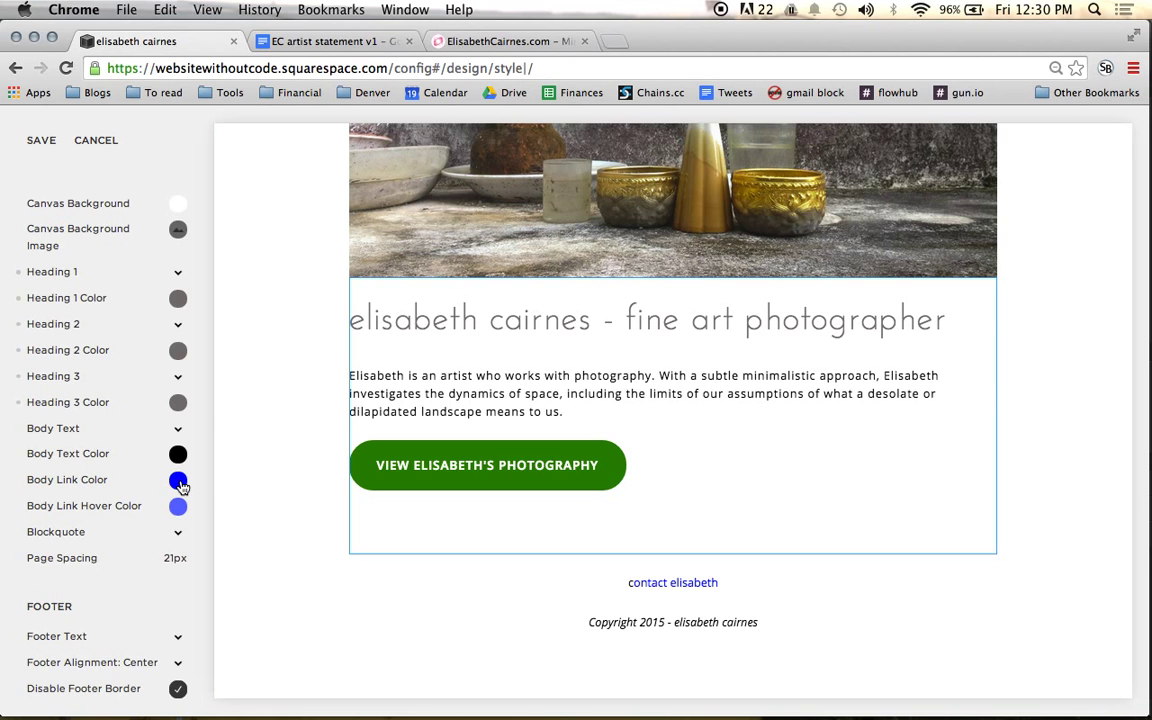
scroll(180, 485, up, 5)
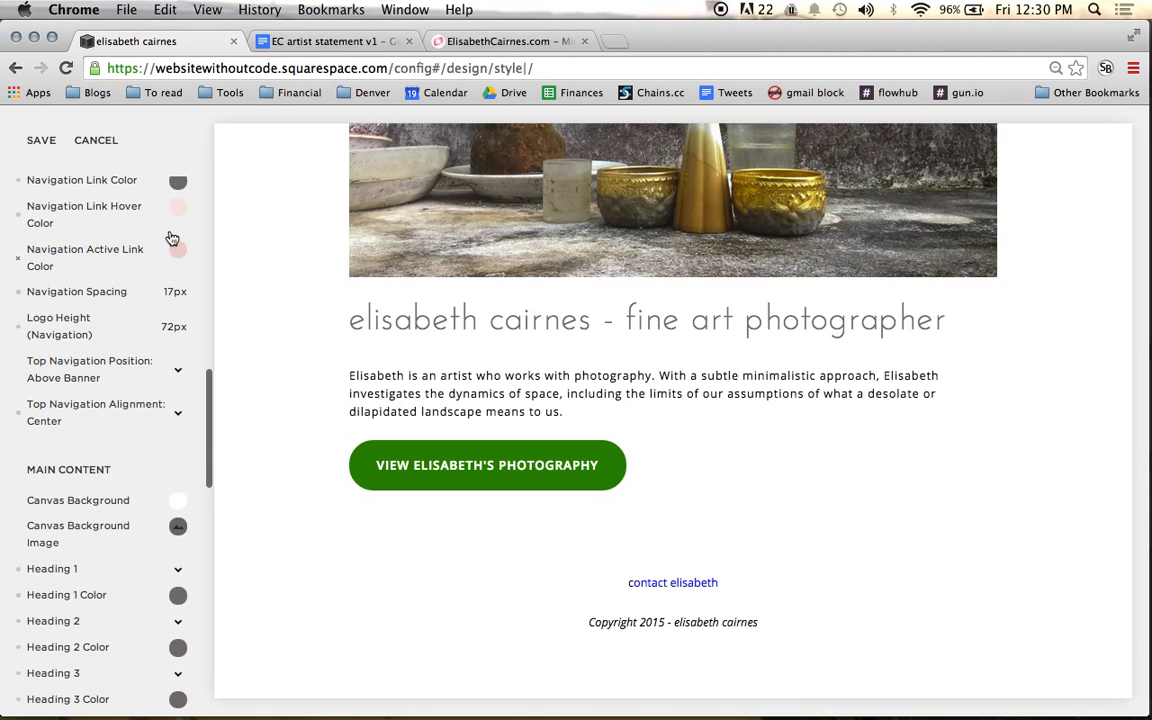
click(177, 250)
double_click(60, 502)
key(ctrl+c)
click(240, 488)
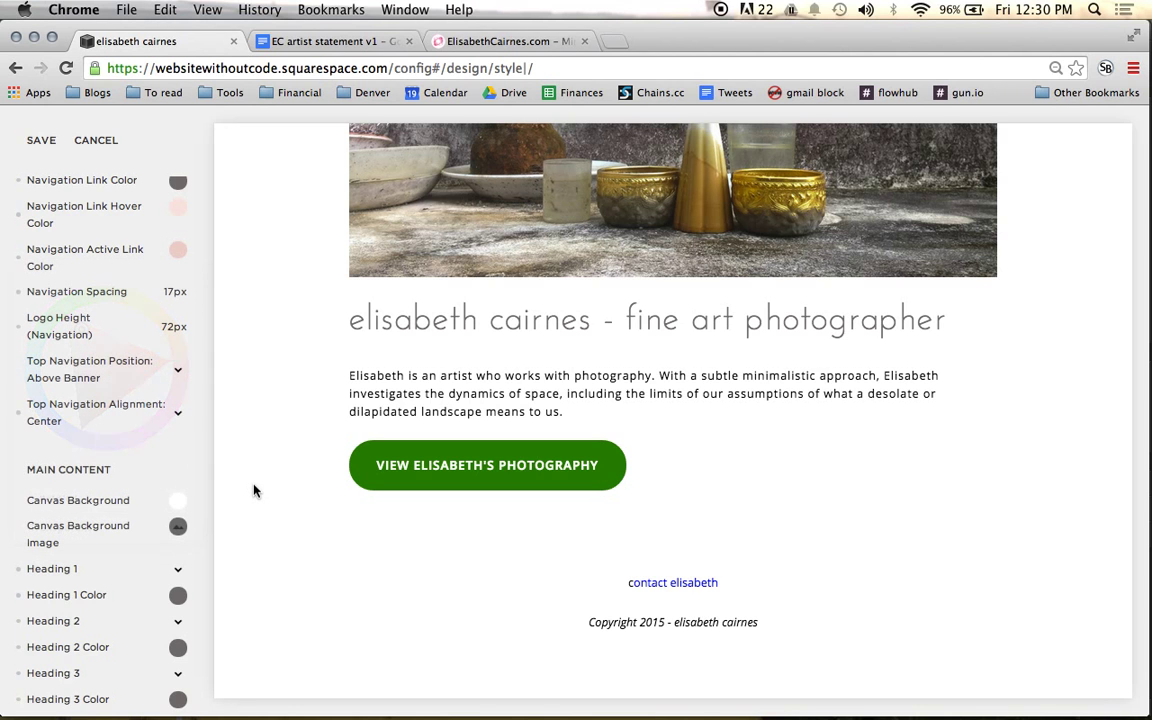
Apply the copied pink efd1cd to both the Body Link Color and the Body Link Hover Color.
scroll(170, 590, down, 5)
click(177, 500)
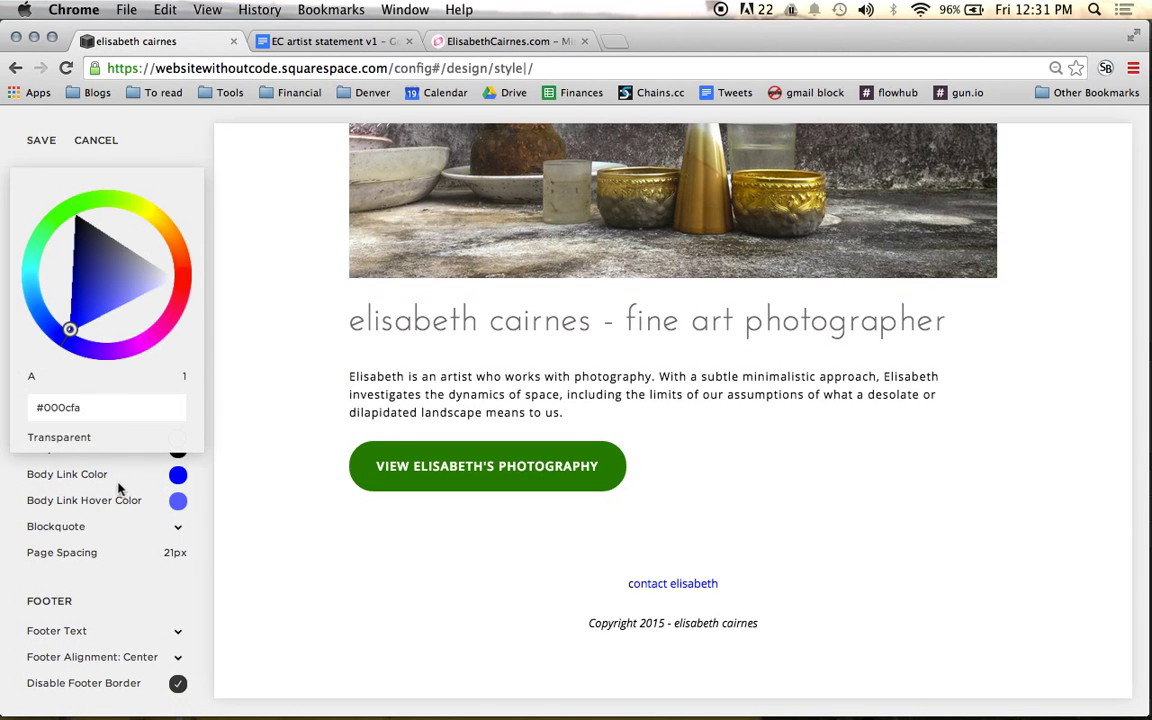
double_click(69, 410)
key(ctrl+v)
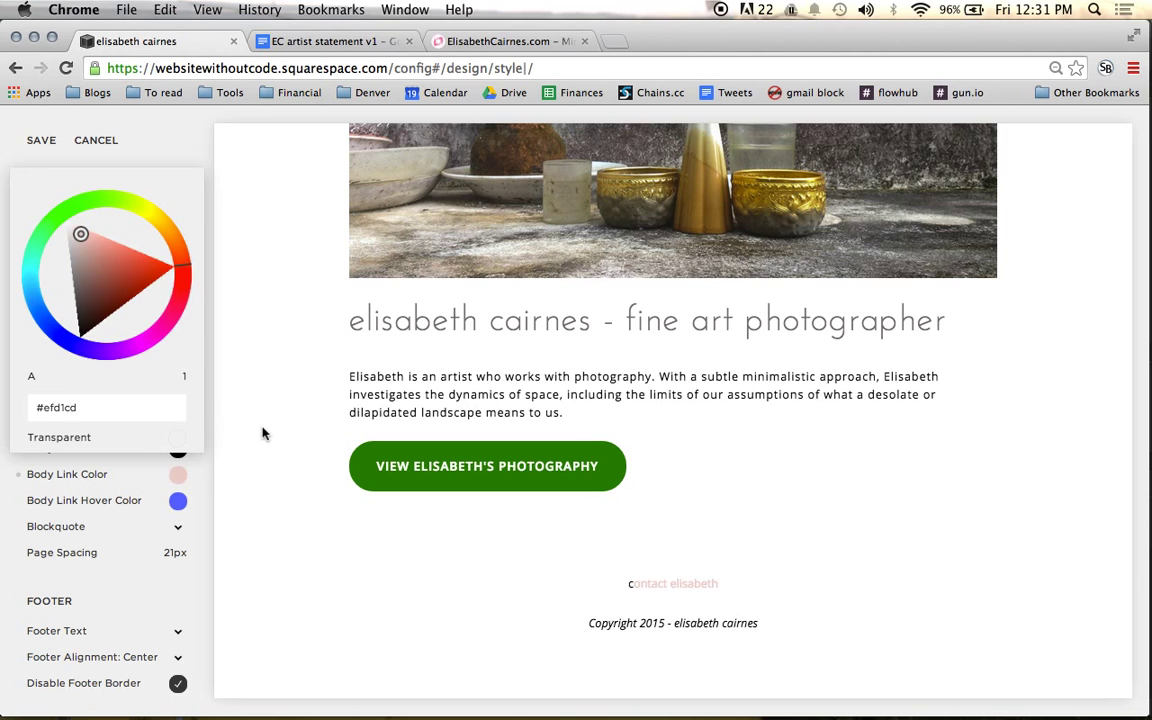
click(262, 433)
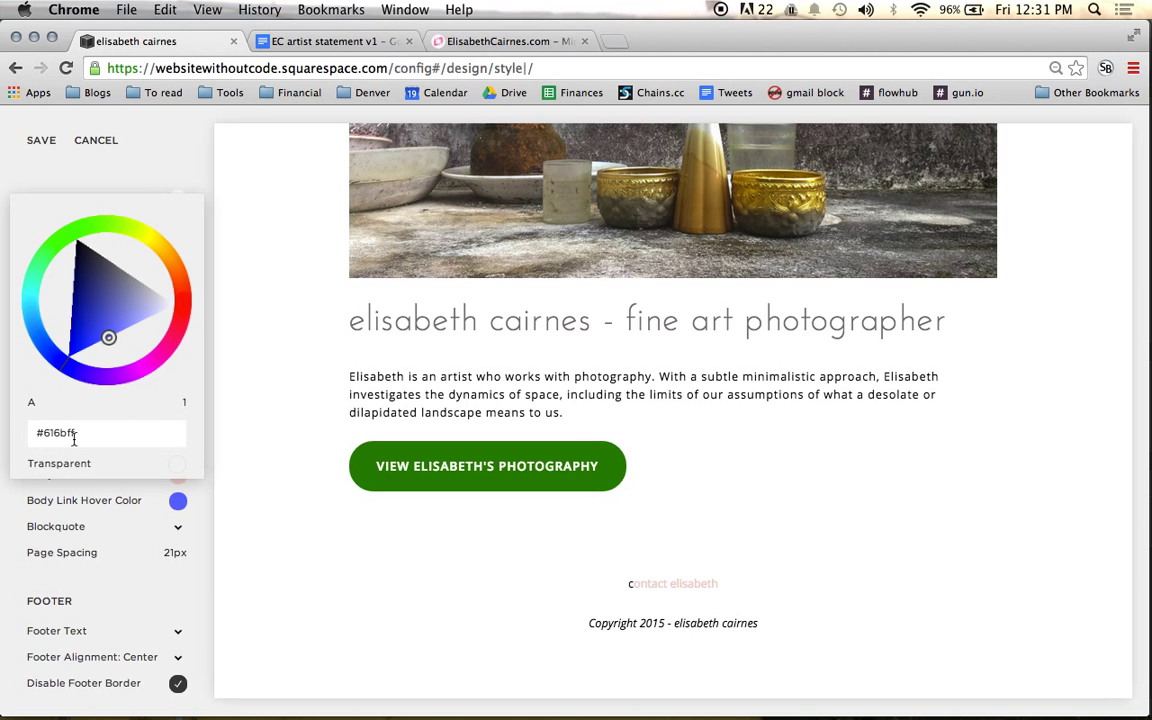
key(ctrl+v)
click(229, 485)
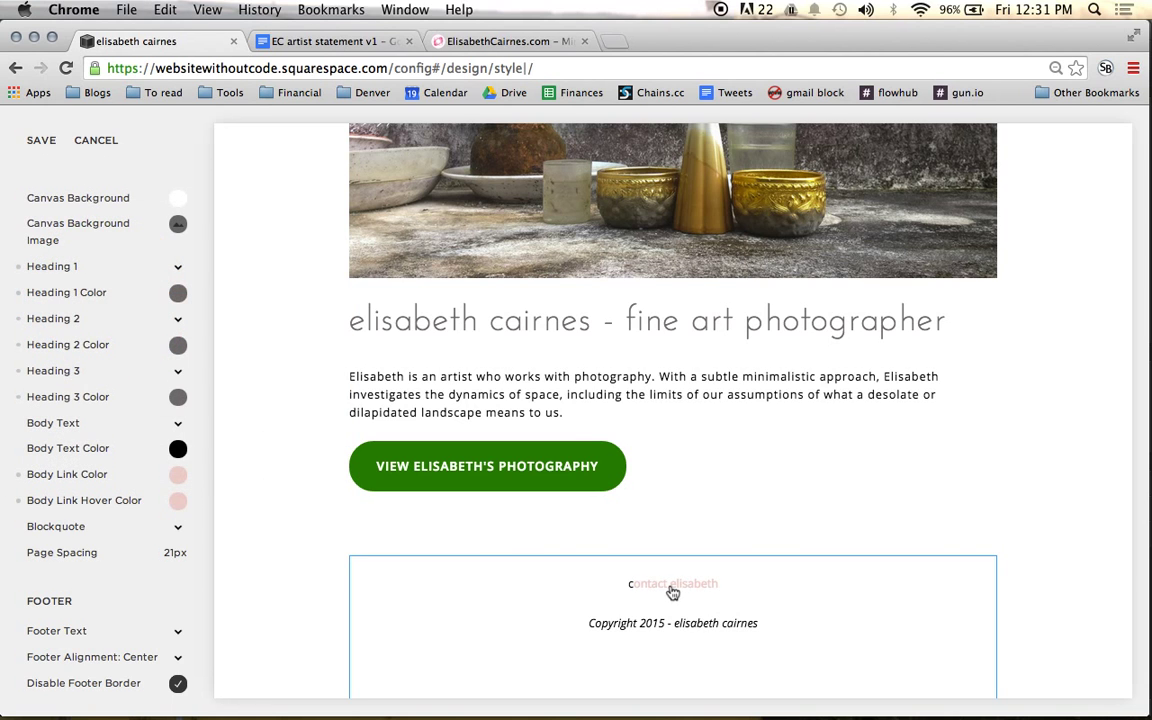
Shift the Body Link Hover Color to a slightly deeper pink and set Page Spacing to 21px.
click(177, 507)
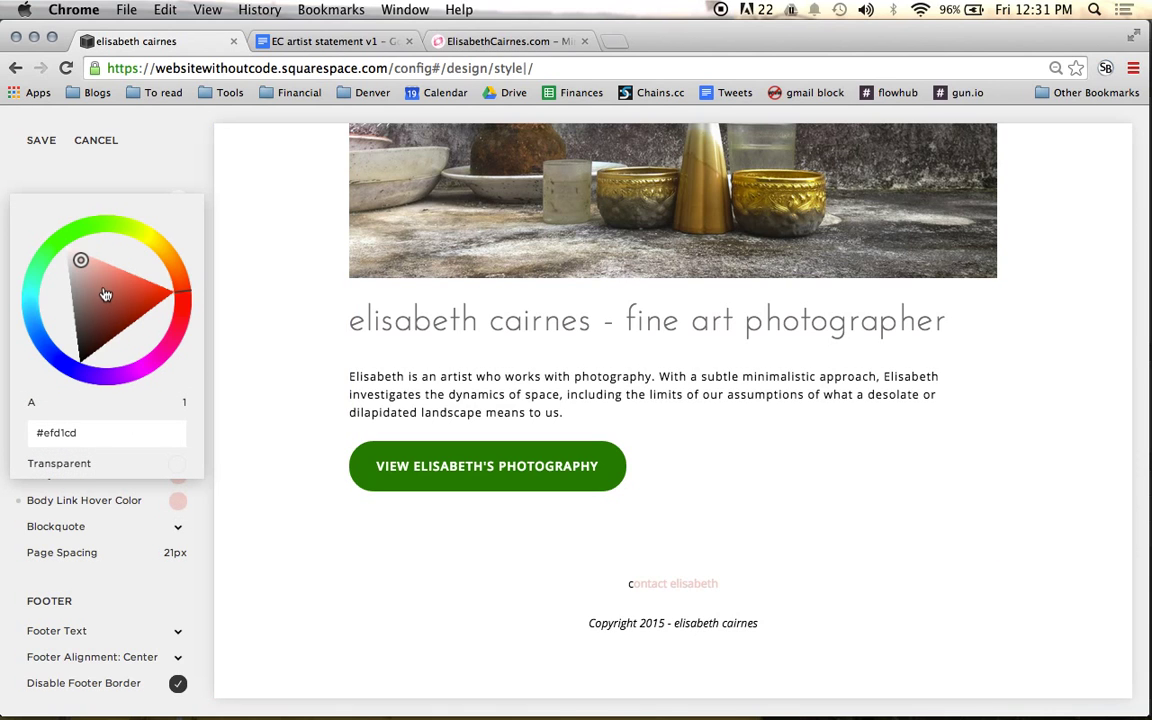
drag(82, 262, 76, 260)
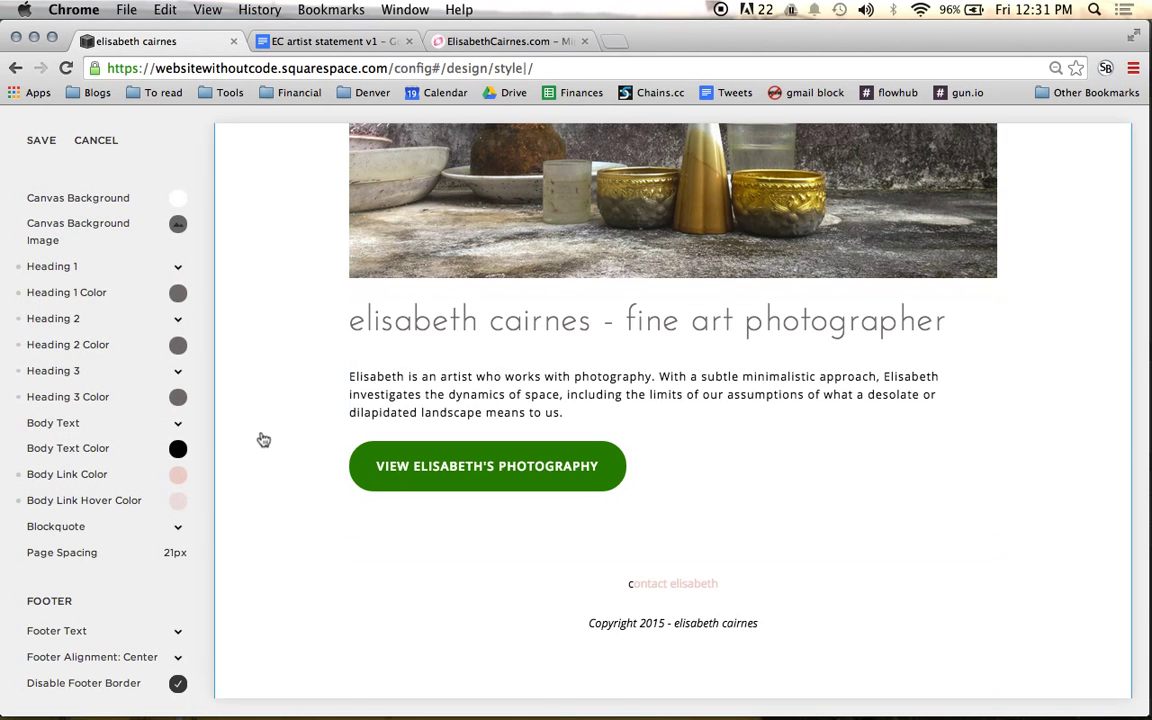
click(177, 474)
drag(82, 265, 85, 267)
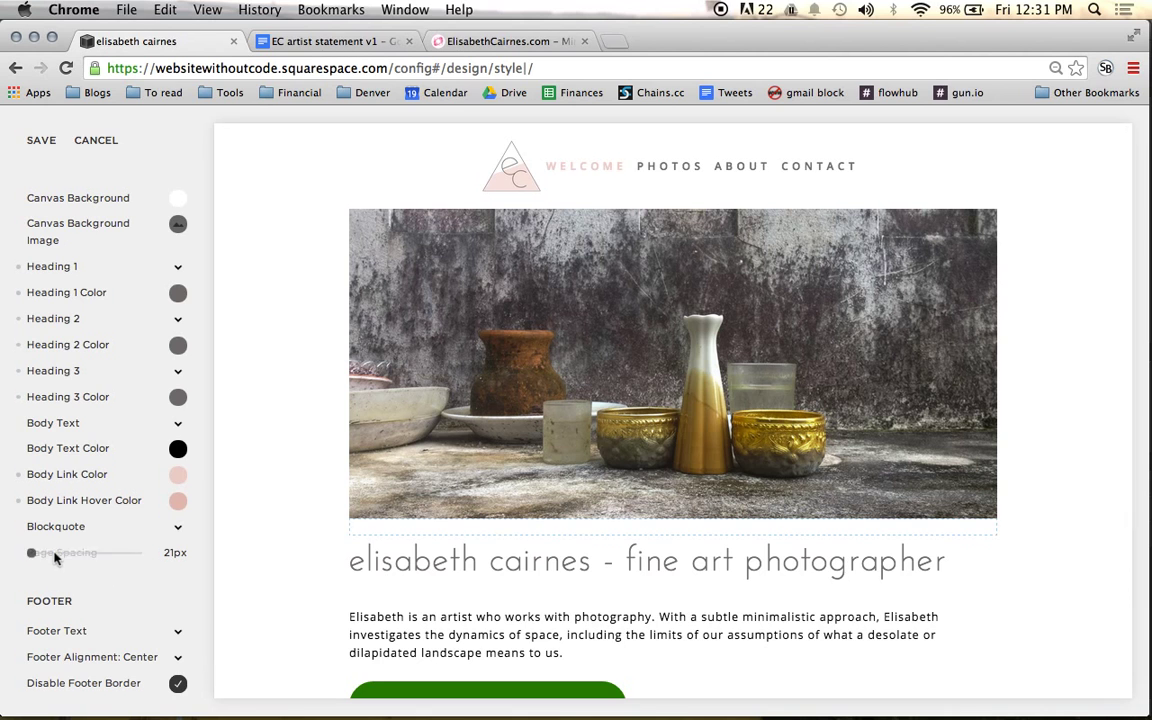
mouse_move(28, 552)
mouse_down()
mouse_move(126, 553)
mouse_move(10, 571)
mouse_move(49, 555)
mouse_move(42, 562)
mouse_up()
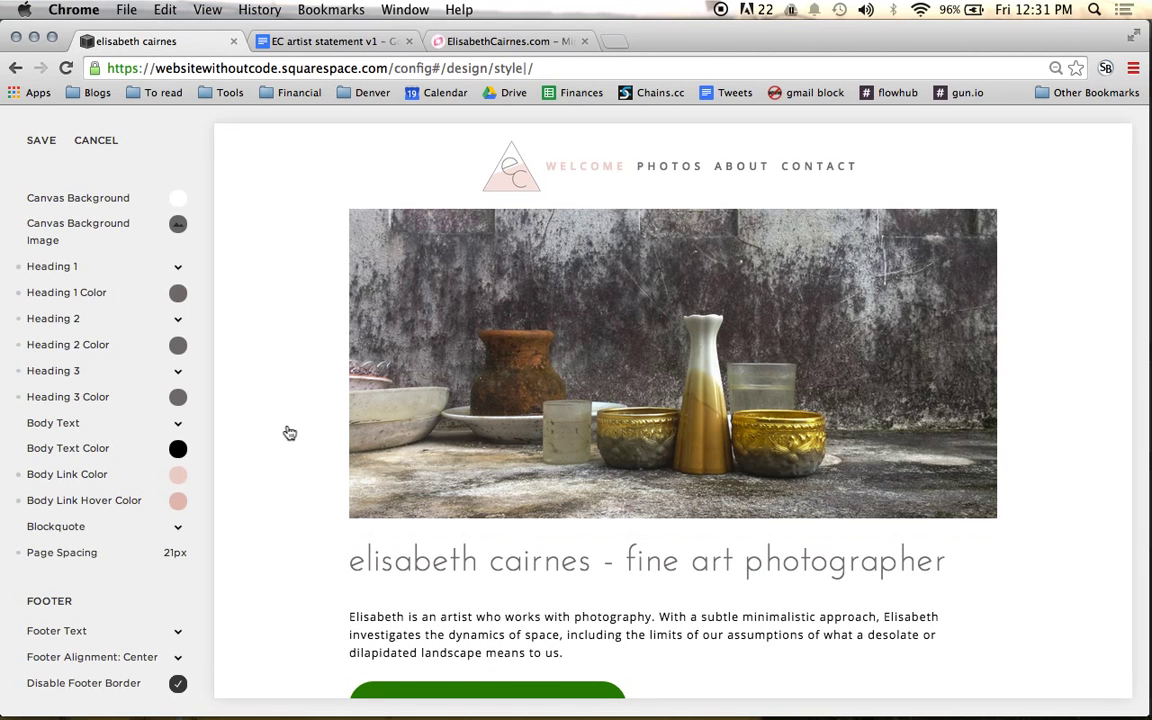
Change the Footer Text font to Josefin Sans.
scroll(222, 419, down, 3)
scroll(93, 543, down, 3)
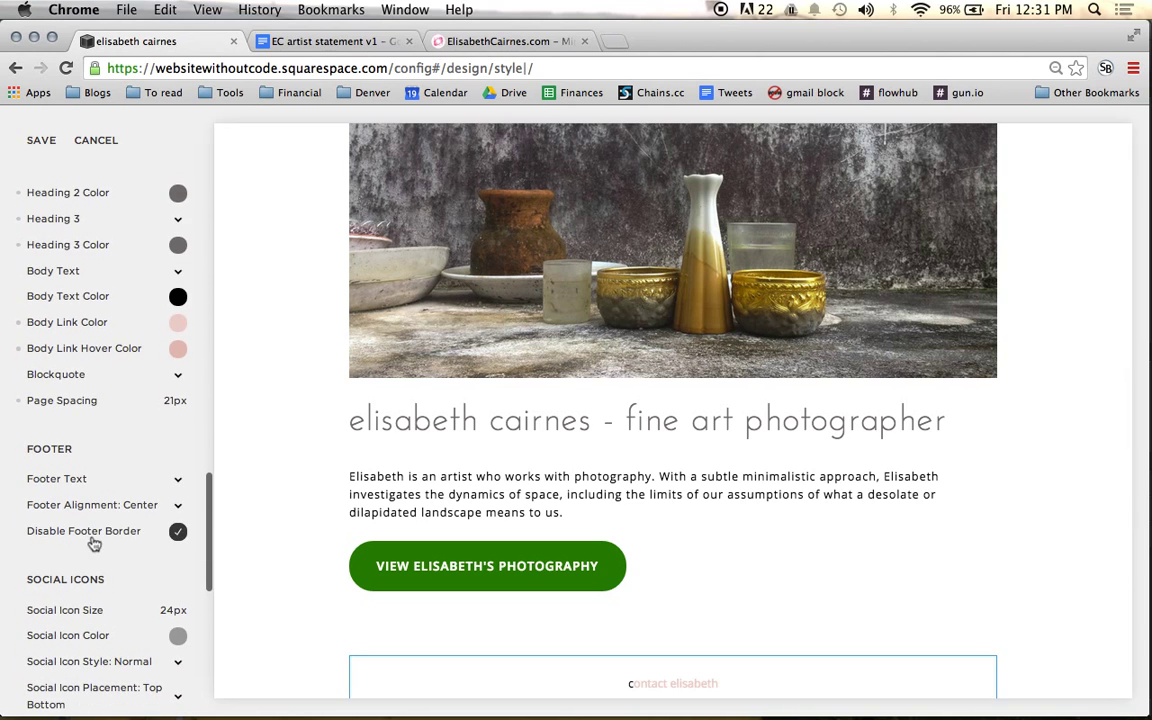
scroll(267, 435, down, 2)
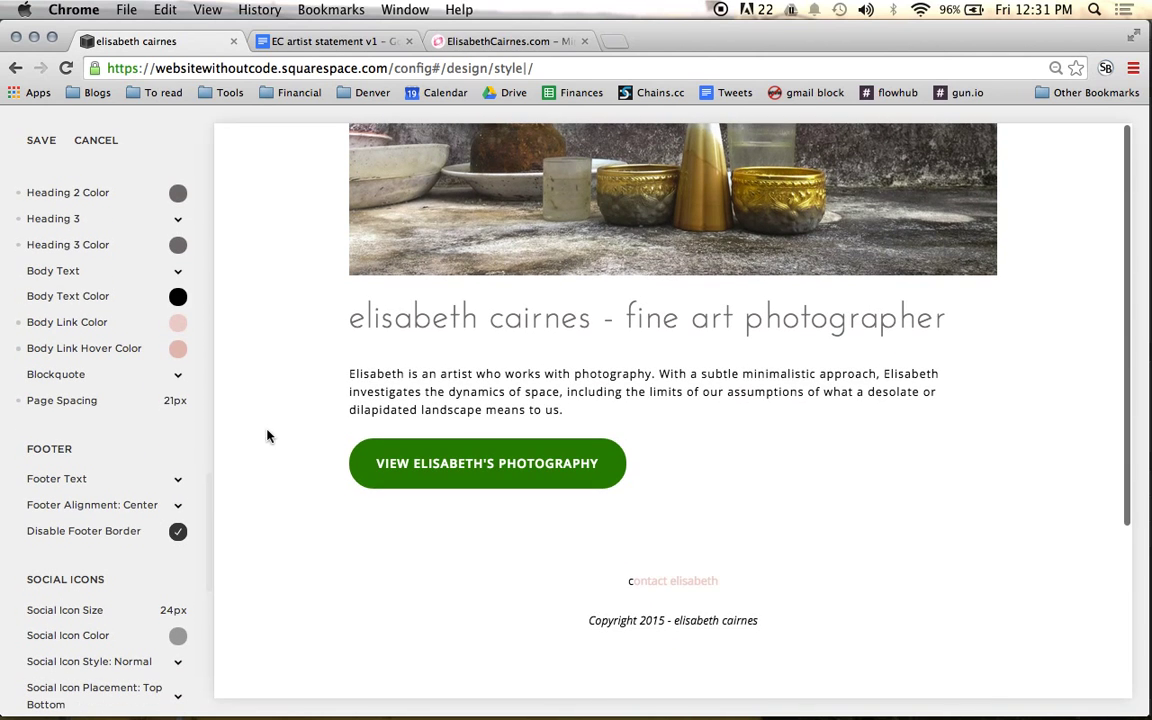
click(171, 478)
click(111, 237)
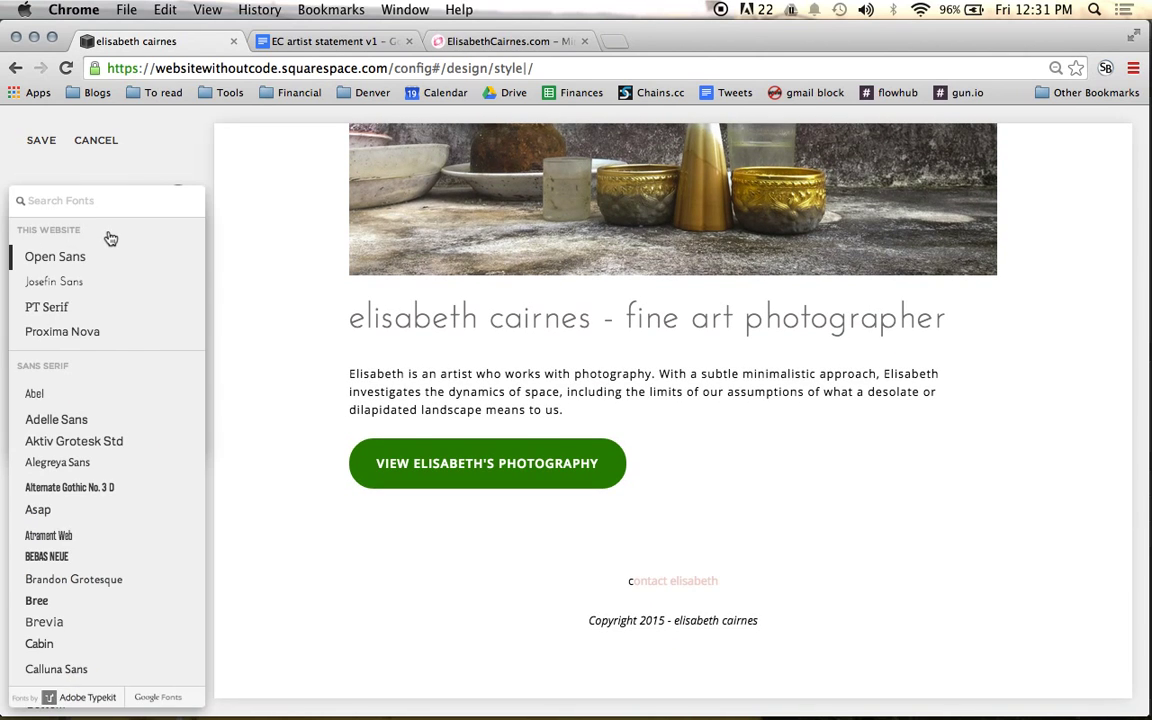
click(78, 290)
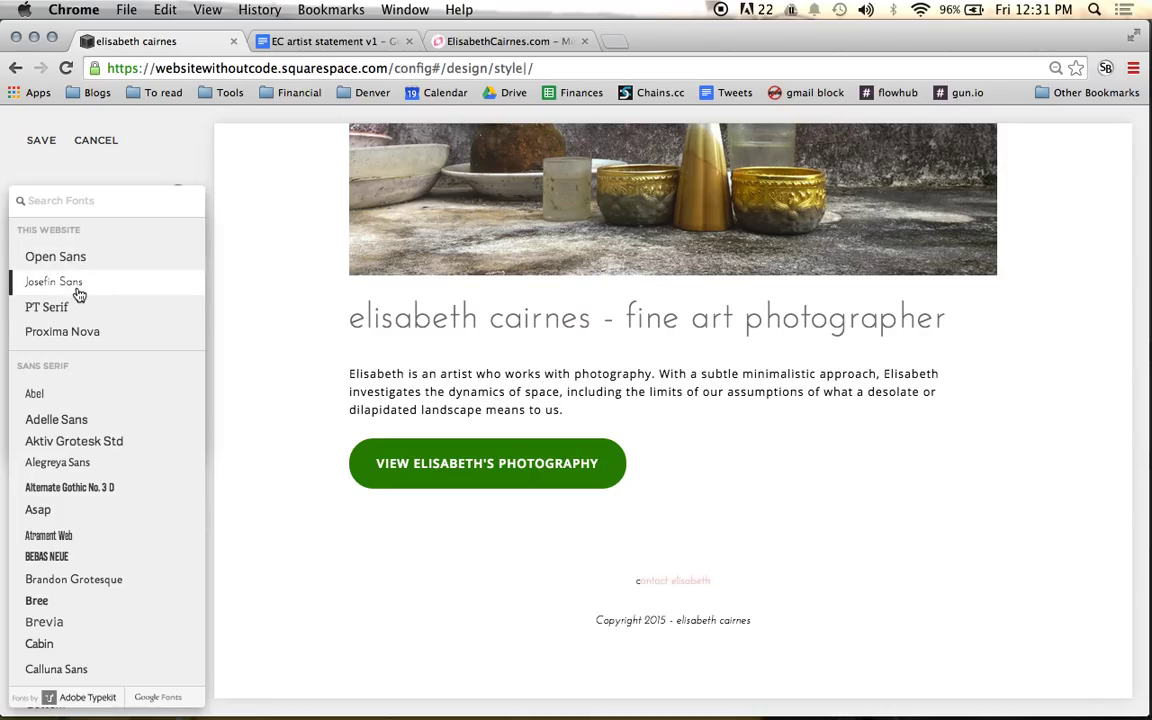
click(252, 311)
click(224, 432)
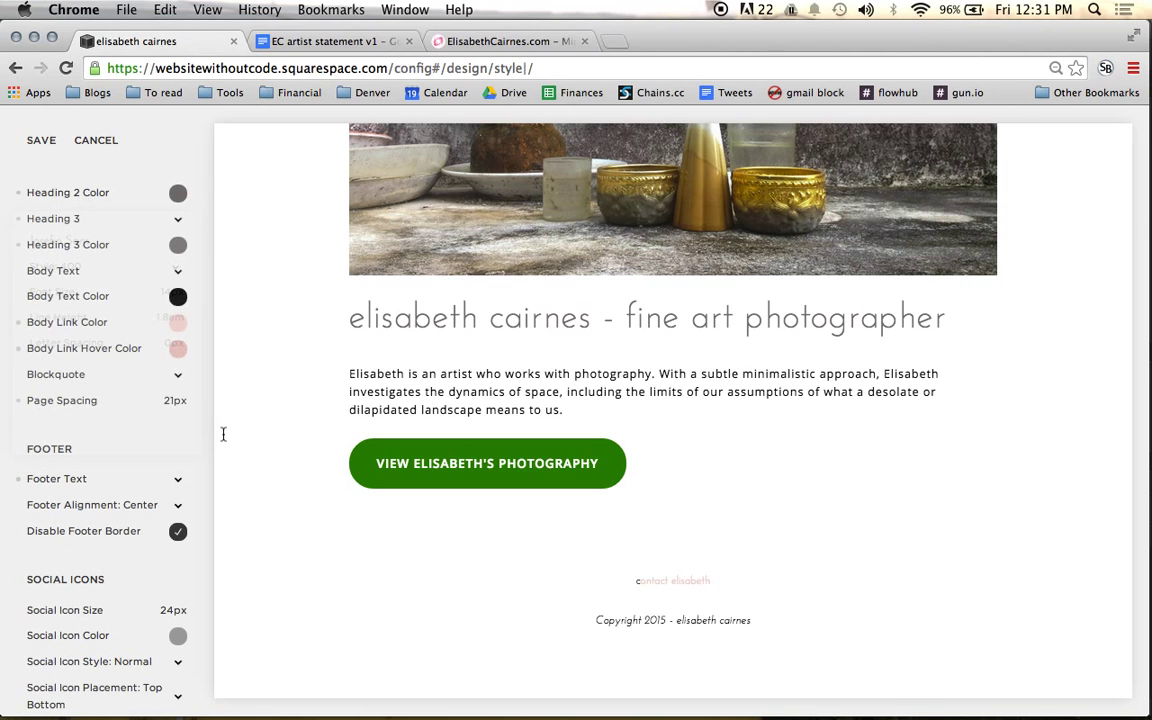
Increase the Footer Text font size to 19px.
click(174, 484)
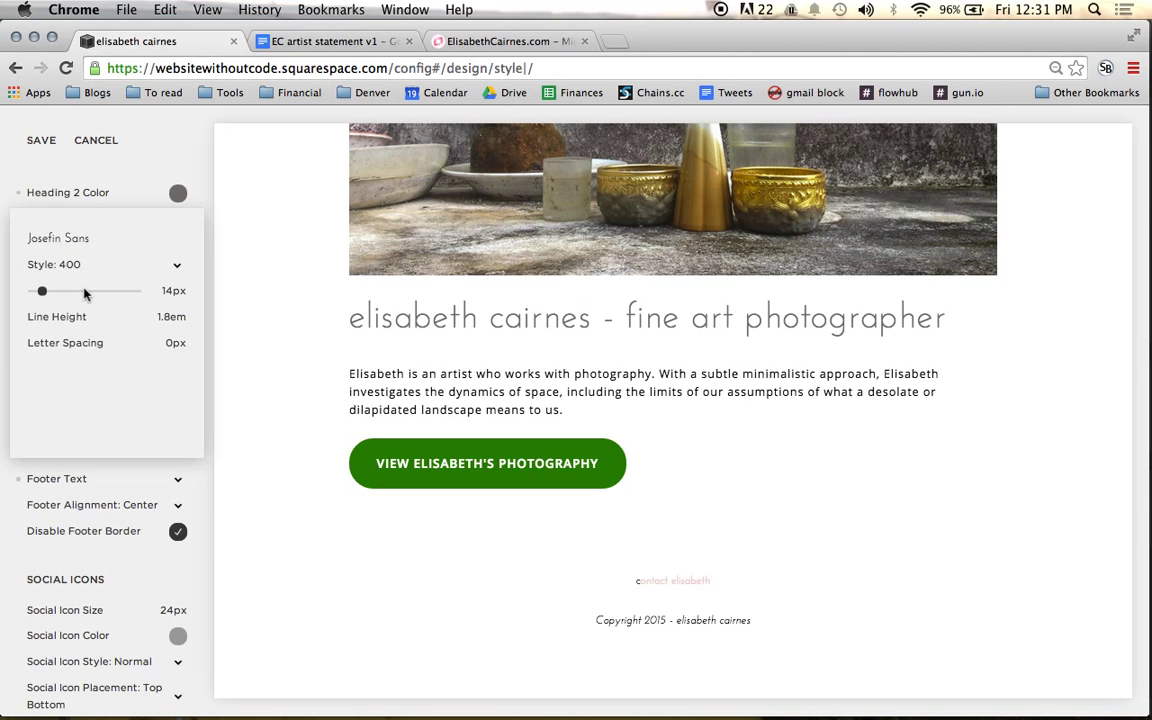
drag(47, 290, 53, 290)
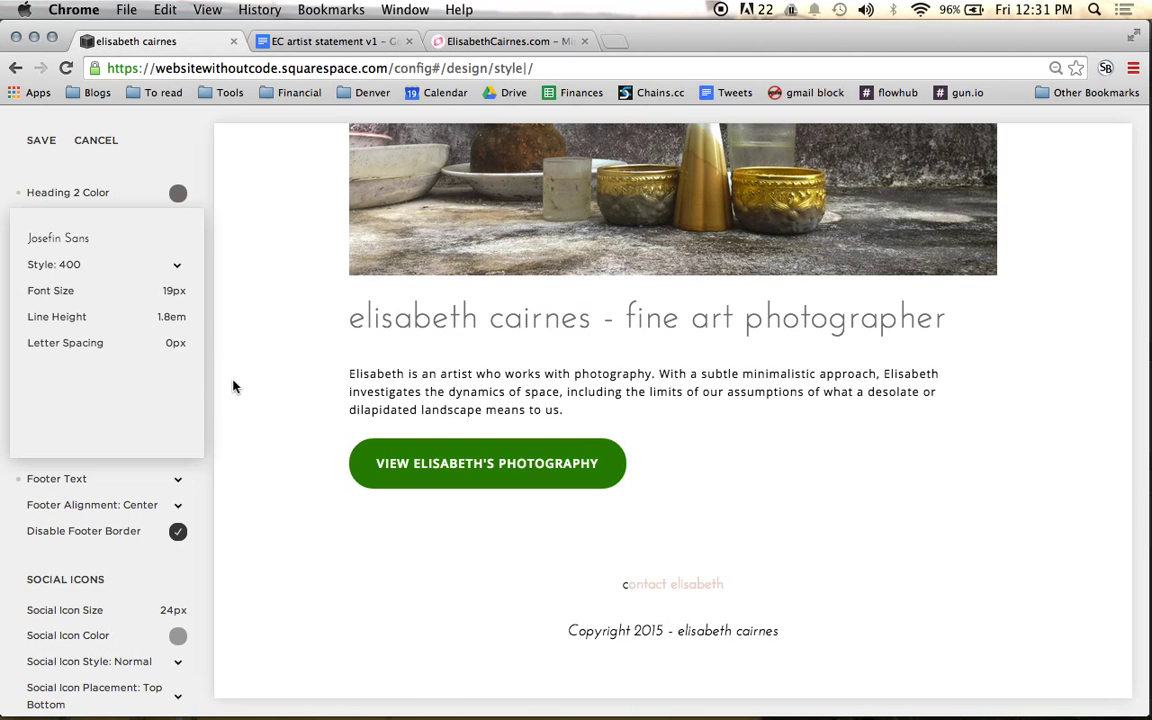
click(264, 386)
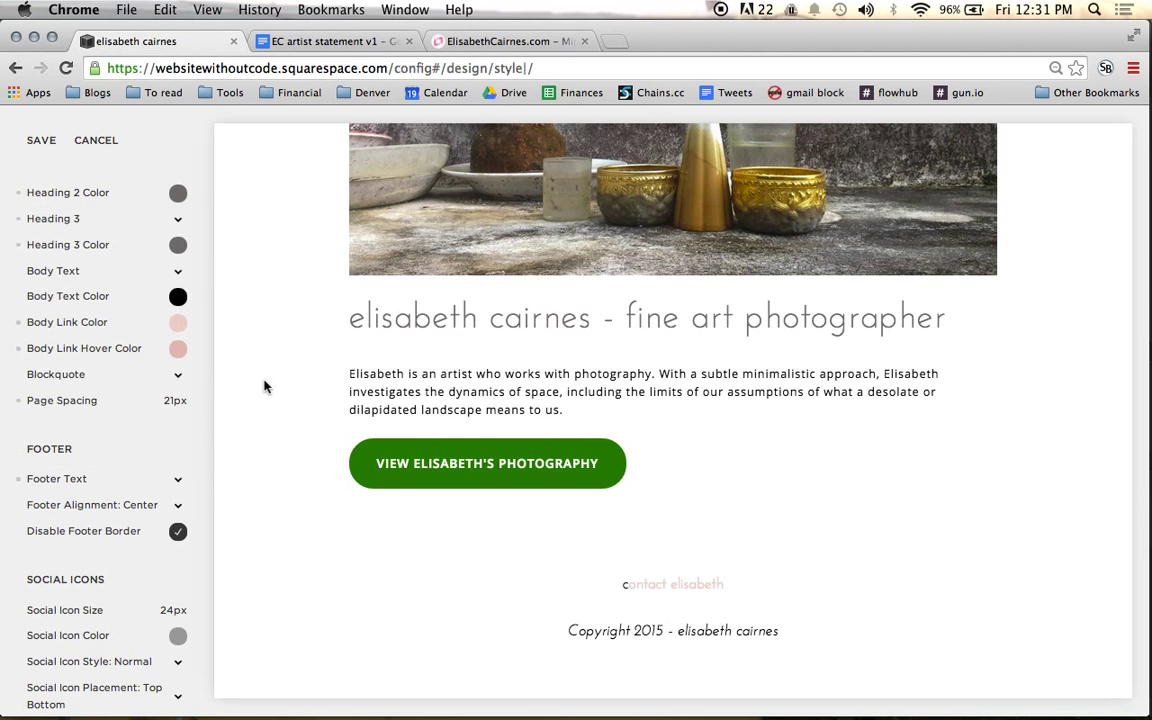
Turn off Disable Footer Border so a divider line separates the footer, and review it on the page.
click(177, 531)
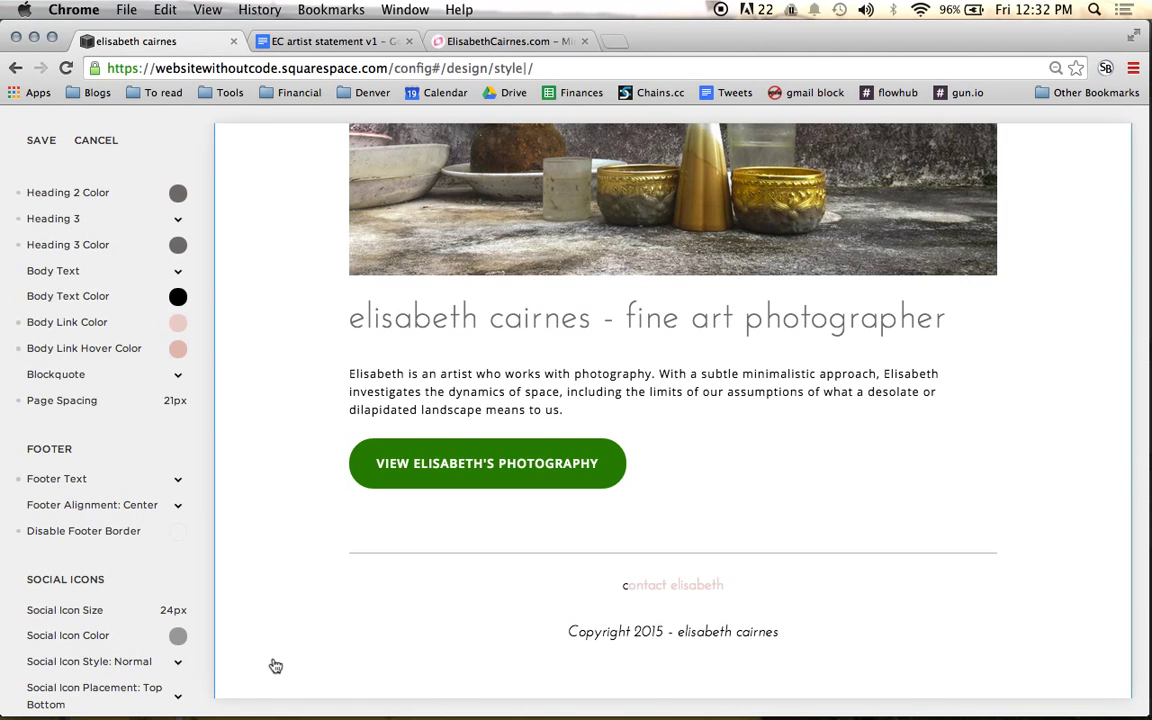
scroll(278, 597, up, 5)
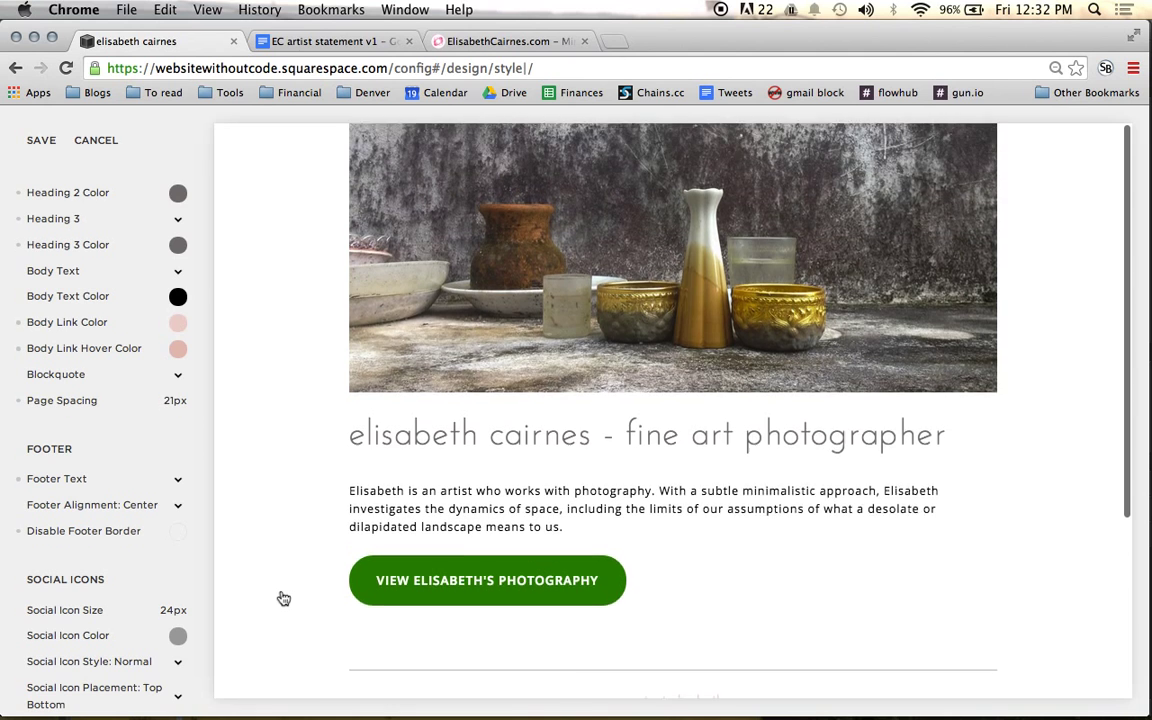
scroll(281, 597, down, 5)
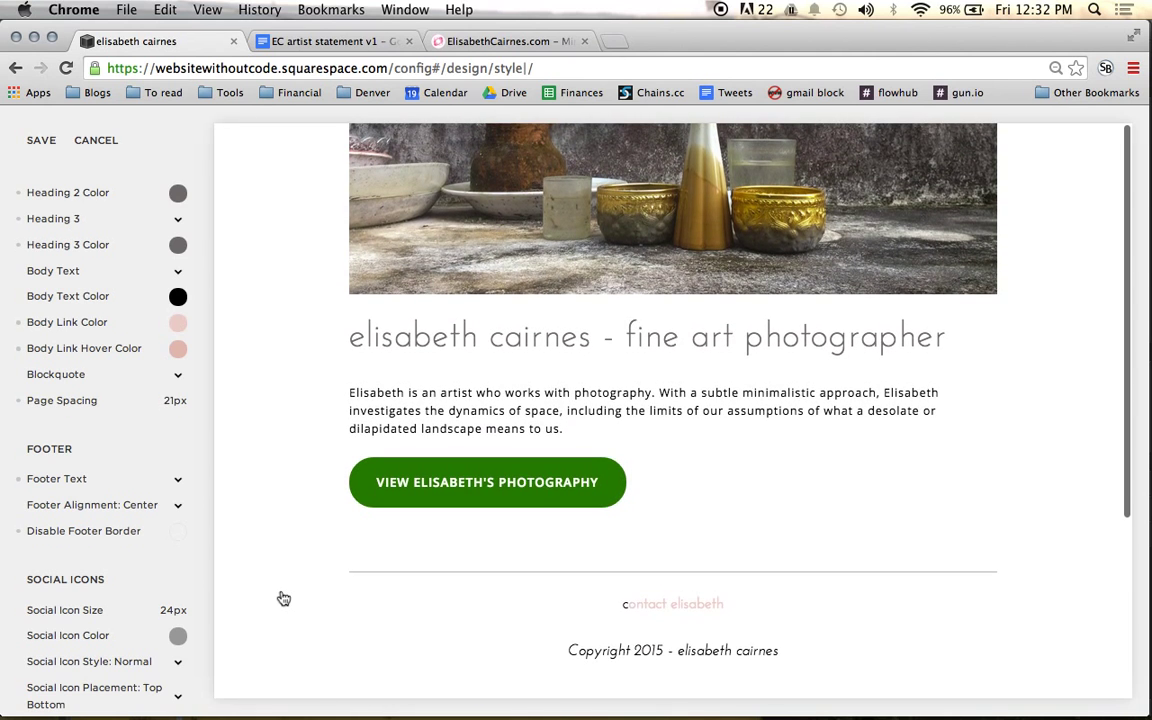
Copy the Body Link Color's pink efd1cd and apply it to the Social Icon Color.
scroll(149, 527, down, 3)
mouse_move(80, 491)
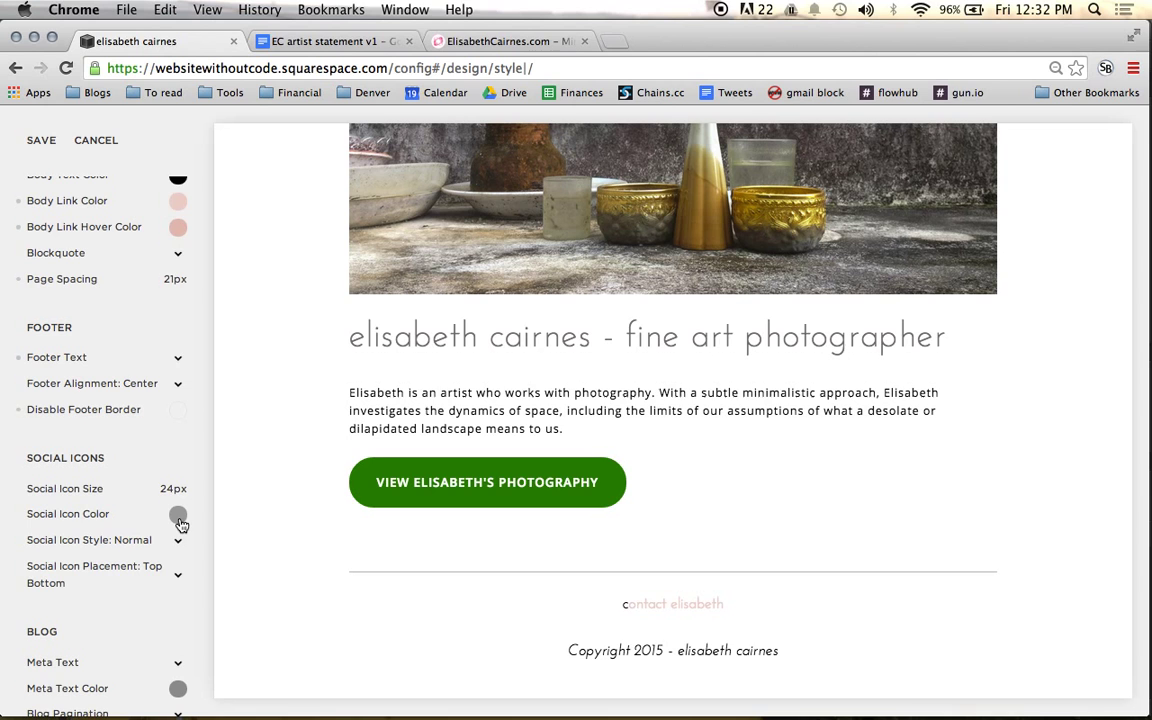
click(180, 206)
triple_click(63, 452)
key(super+c)
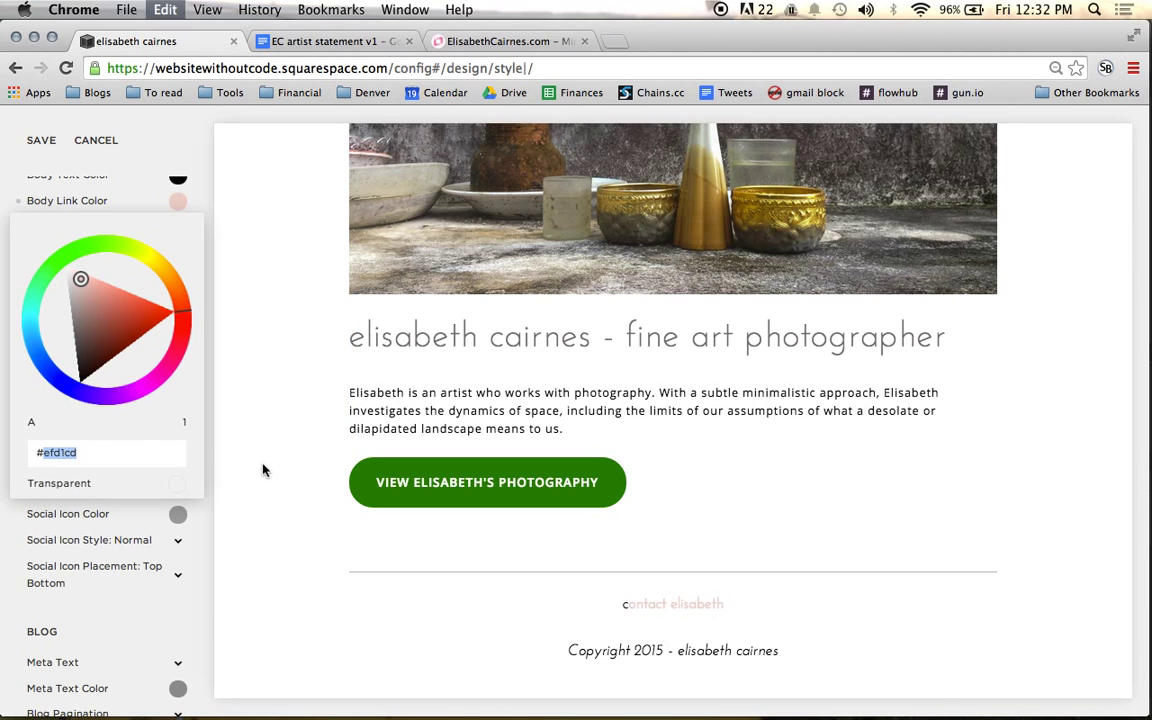
click(262, 468)
click(178, 514)
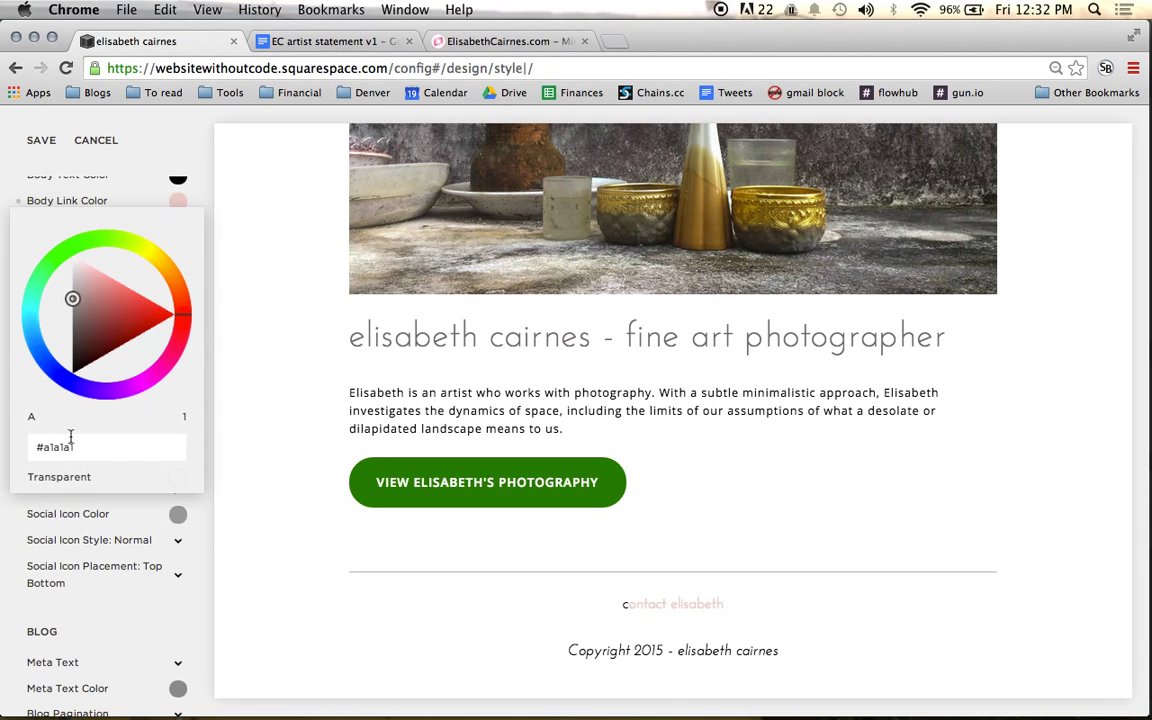
key(super+v)
click(254, 446)
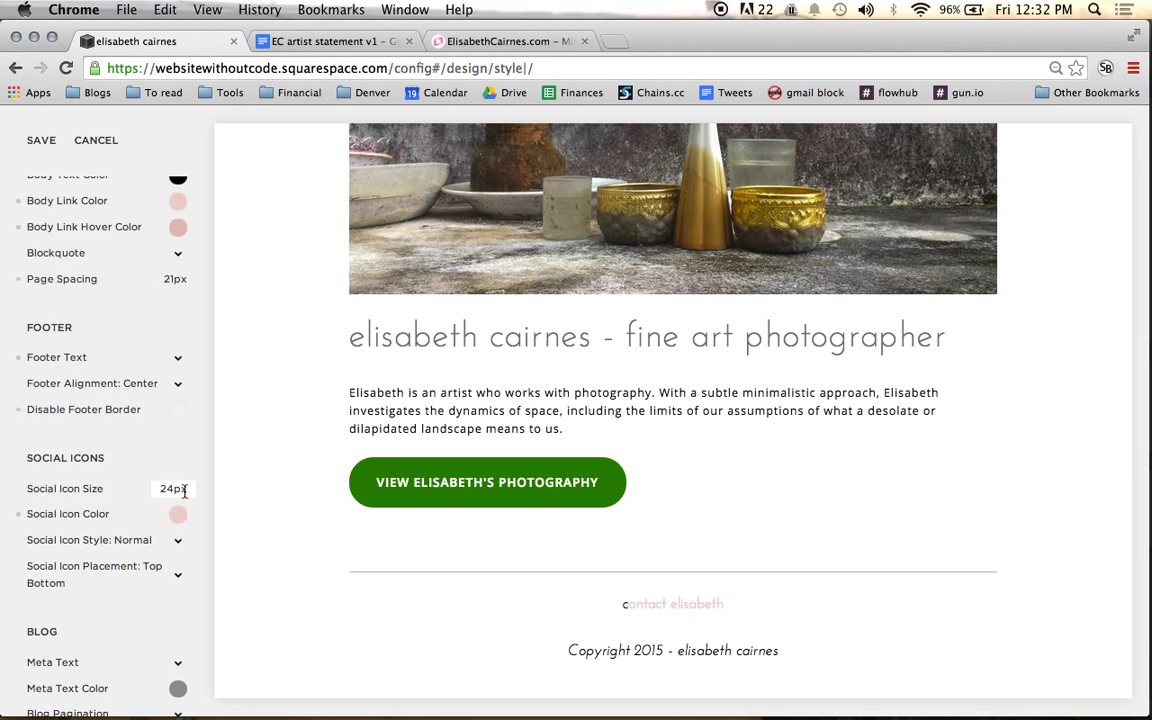
Keep the Social Icon Style at Normal and set Social Icon Placement to Bottom Only.
click(143, 545)
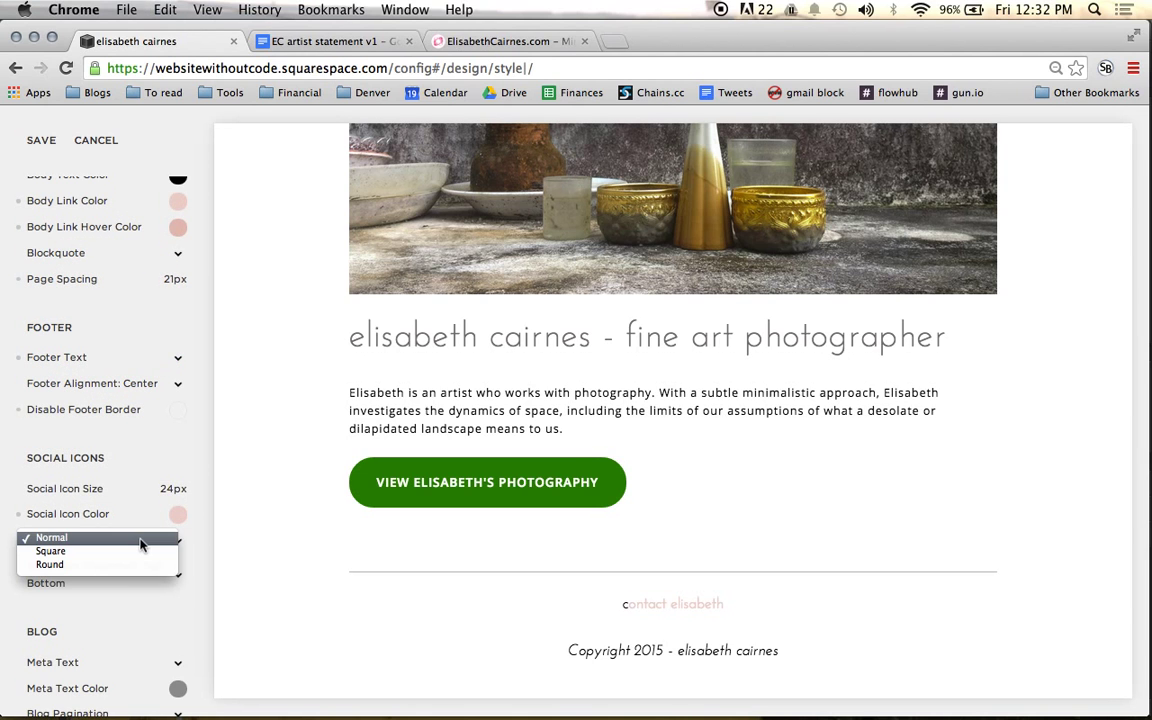
click(165, 542)
click(172, 578)
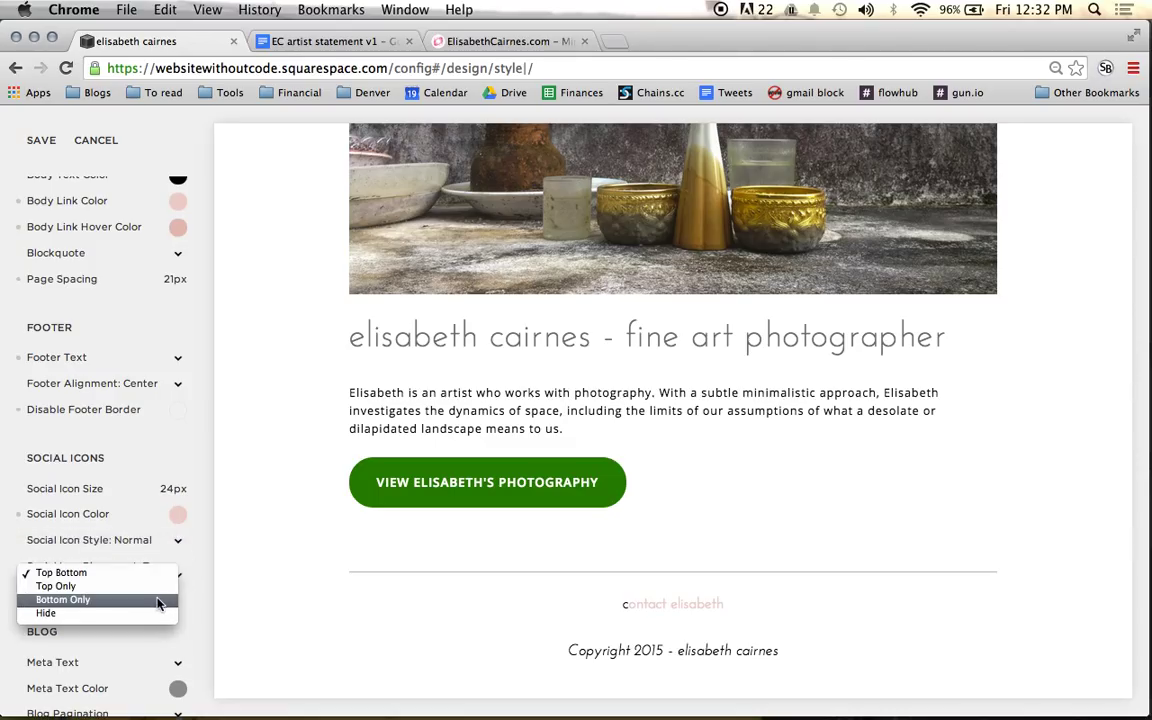
click(157, 600)
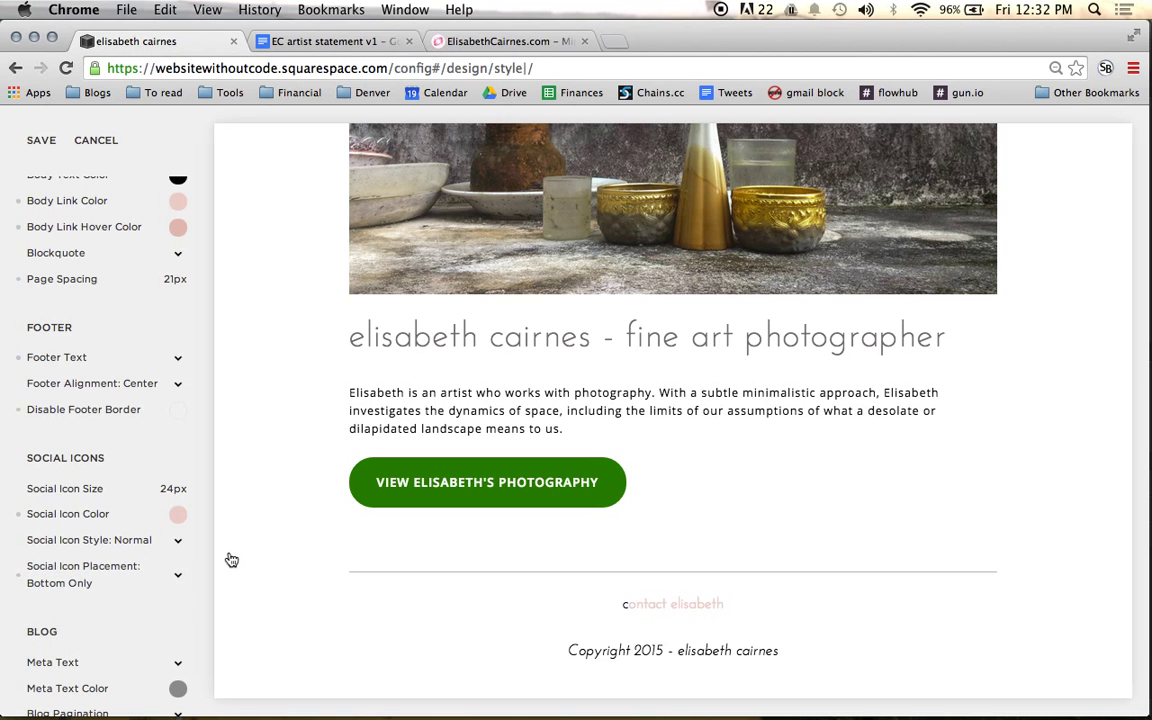
Copy the gray hex value #7a7575 from Heading 1 Color for reuse on the button.
click(231, 560)
click(177, 190)
scroll(140, 304, down, 1)
scroll(140, 304, down, 15)
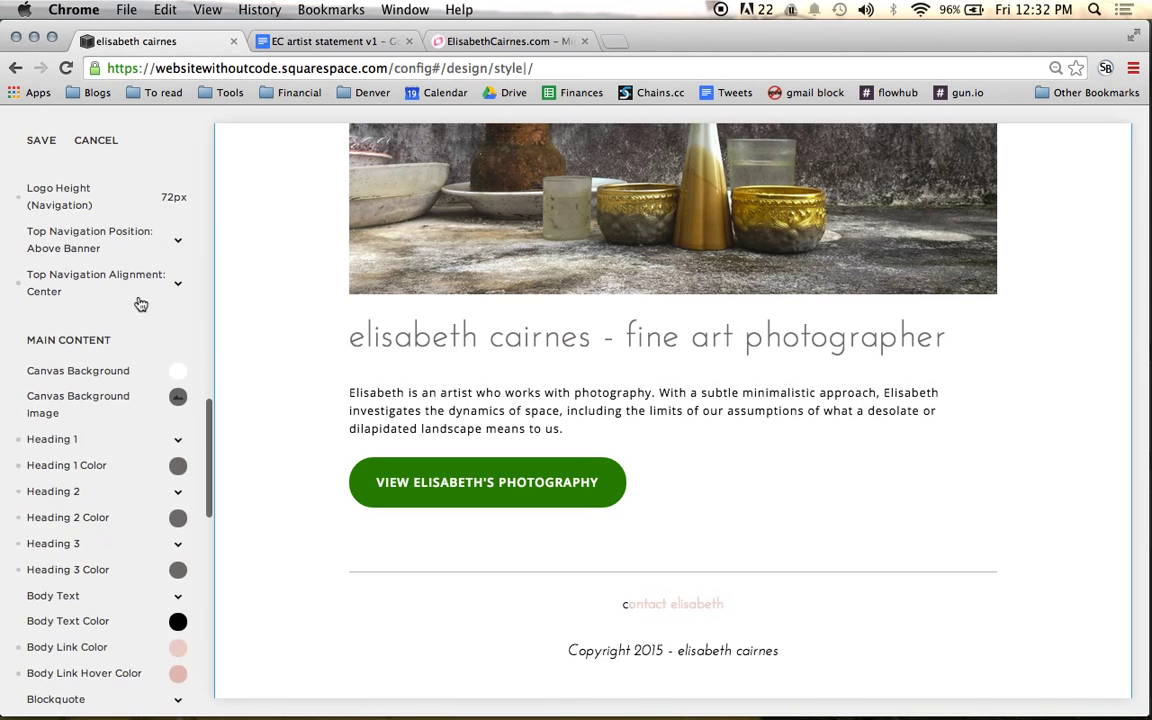
scroll(140, 304, down, 15)
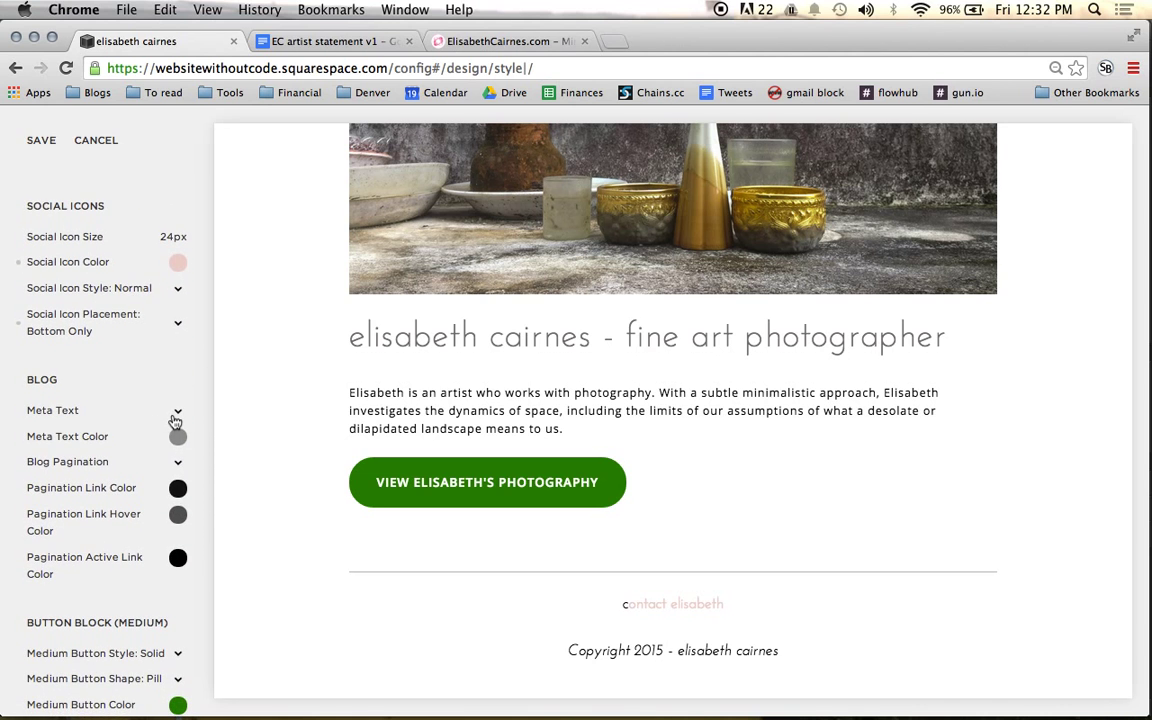
scroll(175, 421, down, 5)
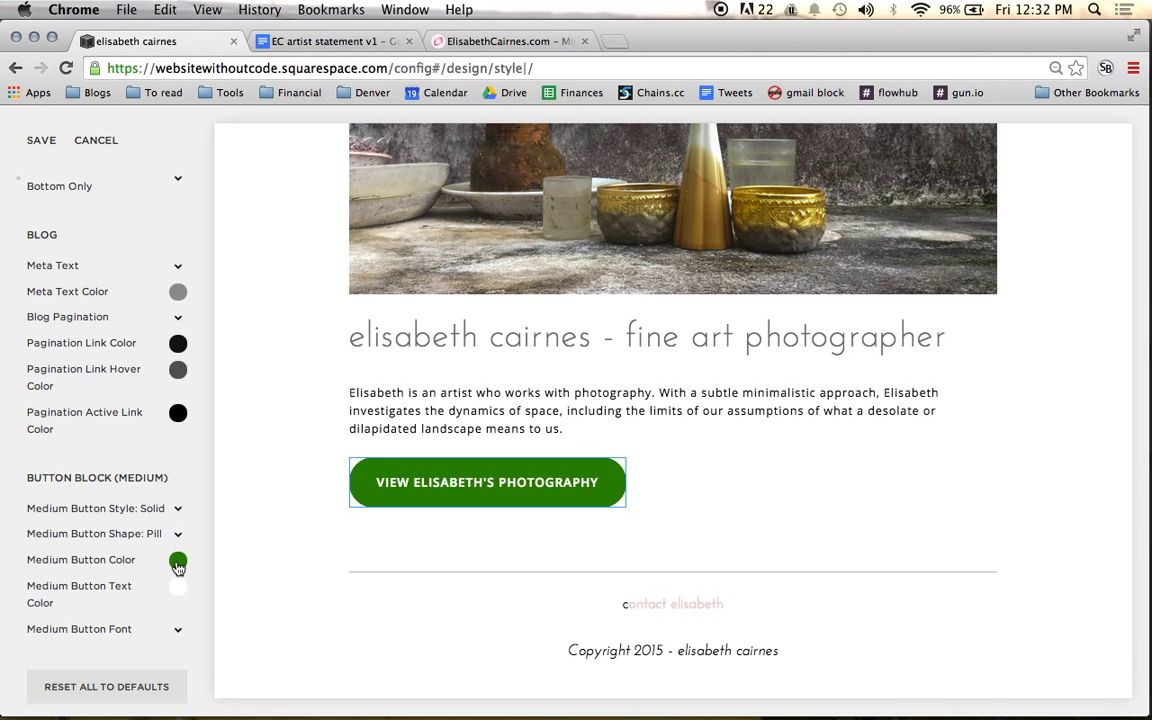
scroll(178, 567, up, 10)
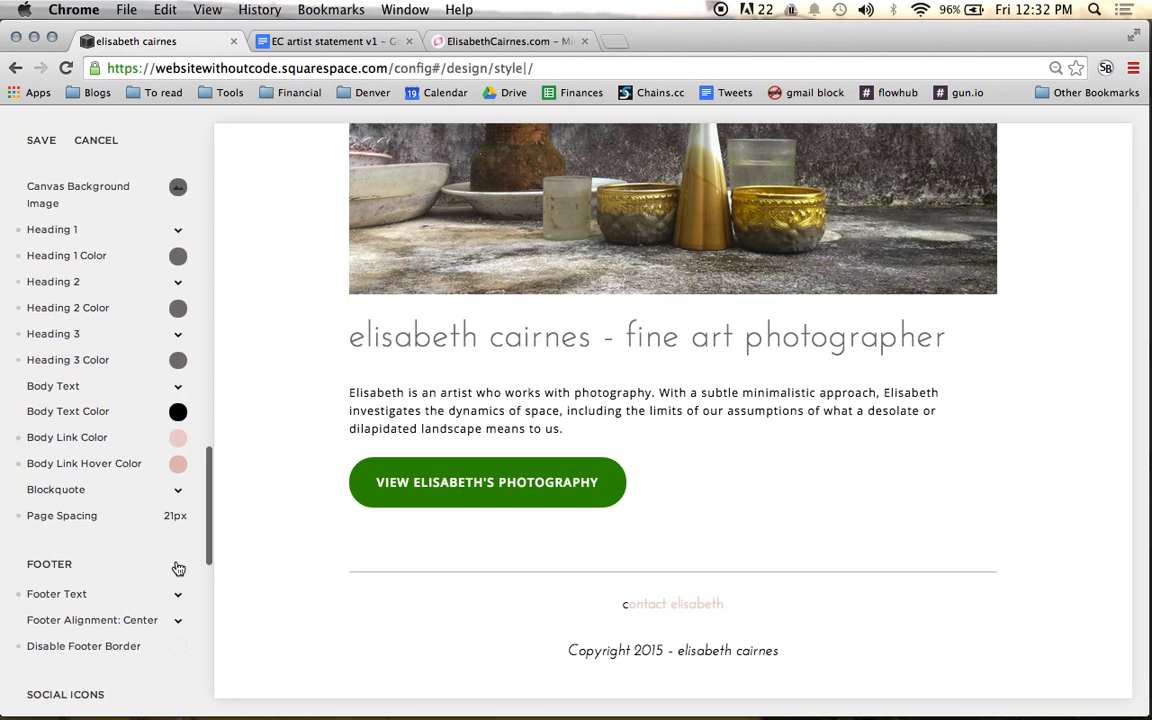
click(177, 304)
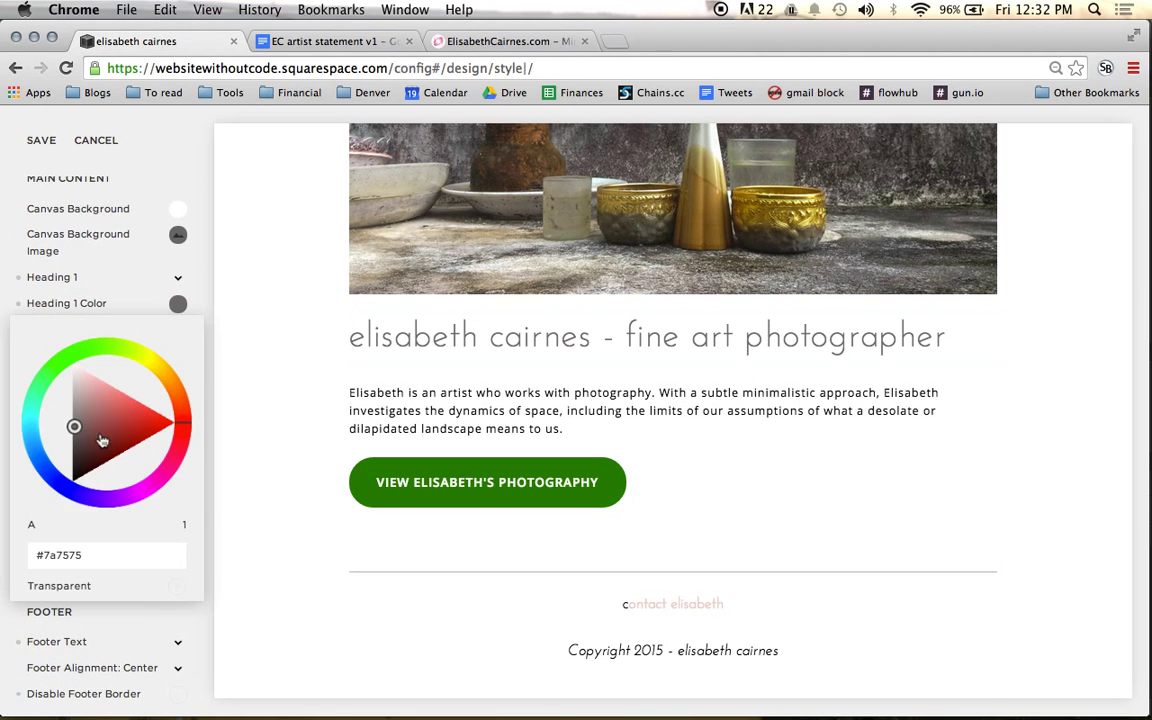
double_click(72, 555)
key(super+c)
click(240, 518)
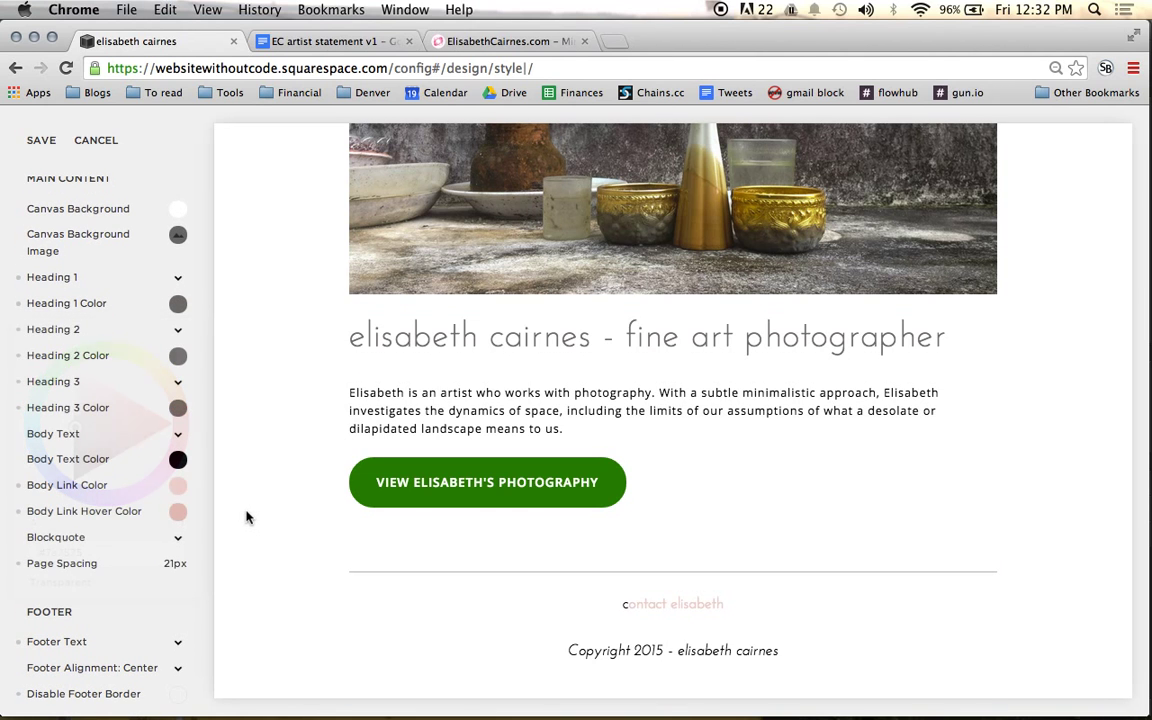
Apply the copied gray #7a7575 to the Medium Button Color.
scroll(247, 514, down, 1)
scroll(160, 540, down, 8)
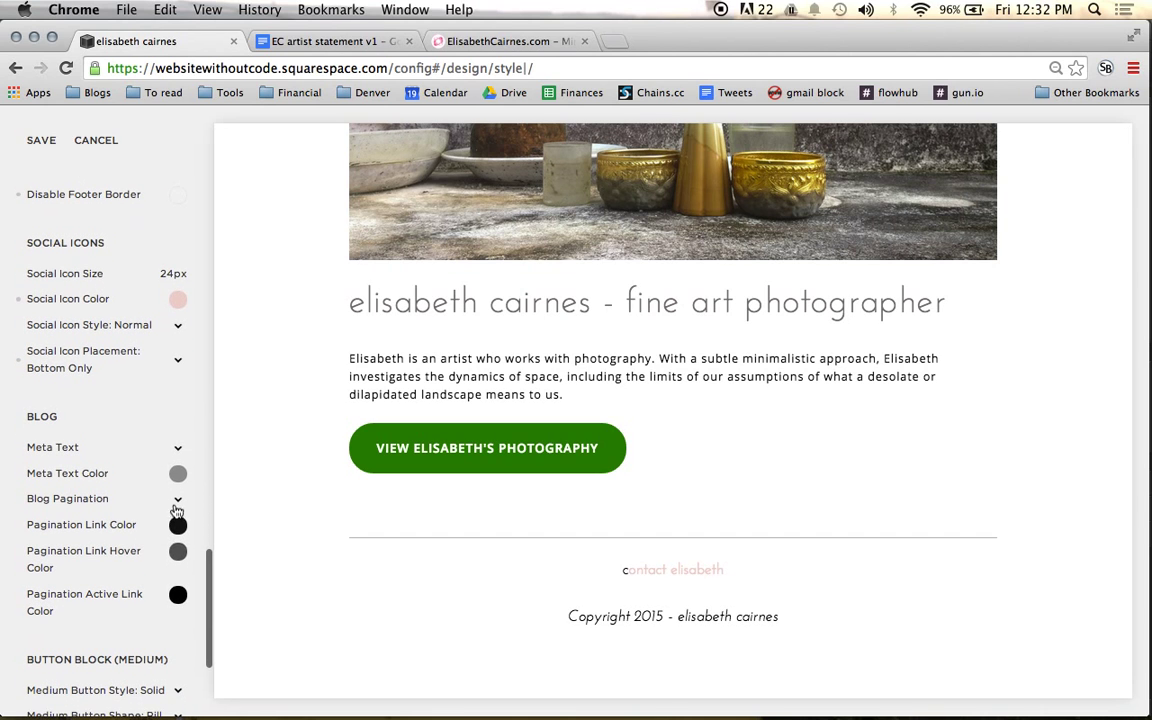
scroll(165, 440, down, 5)
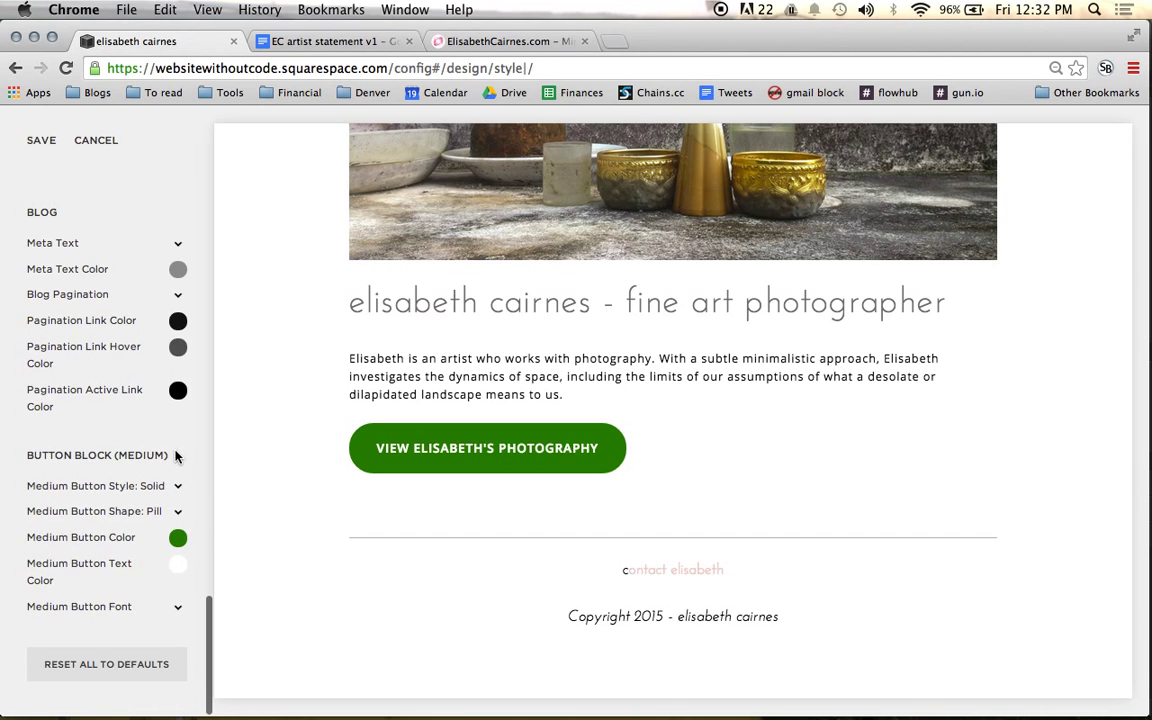
click(177, 537)
double_click(80, 472)
key(super+v)
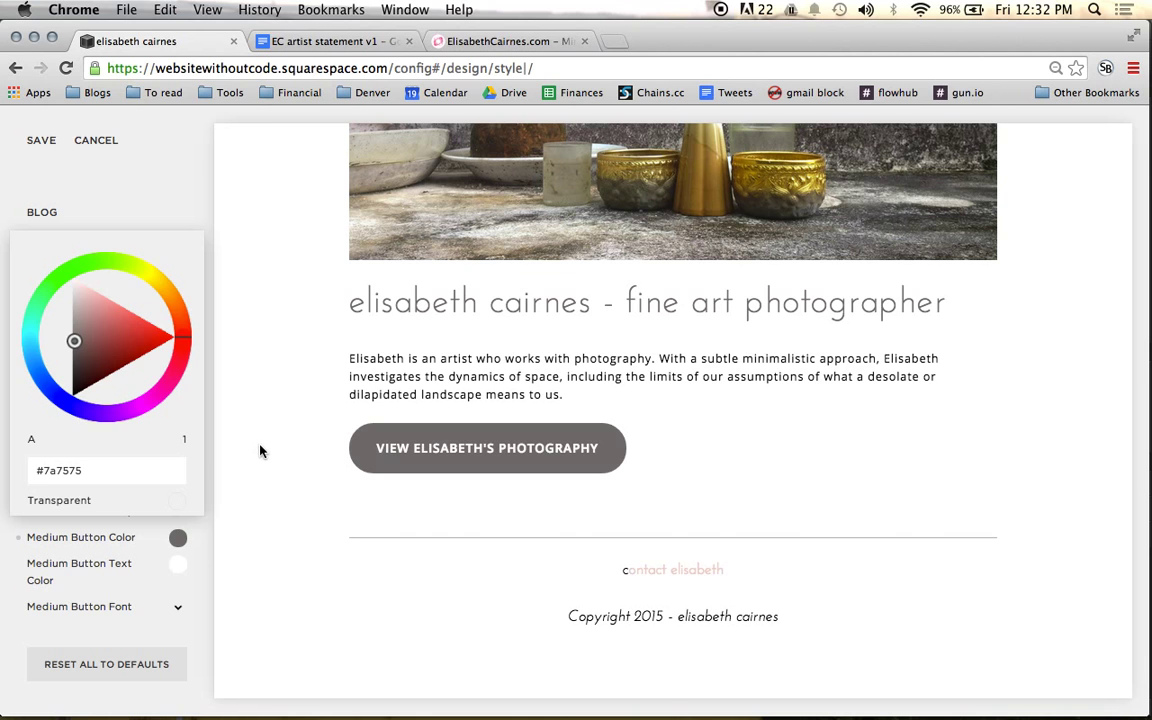
click(252, 462)
Set the Medium Button Style to Outline and the Medium Button Shape to Square.
click(177, 486)
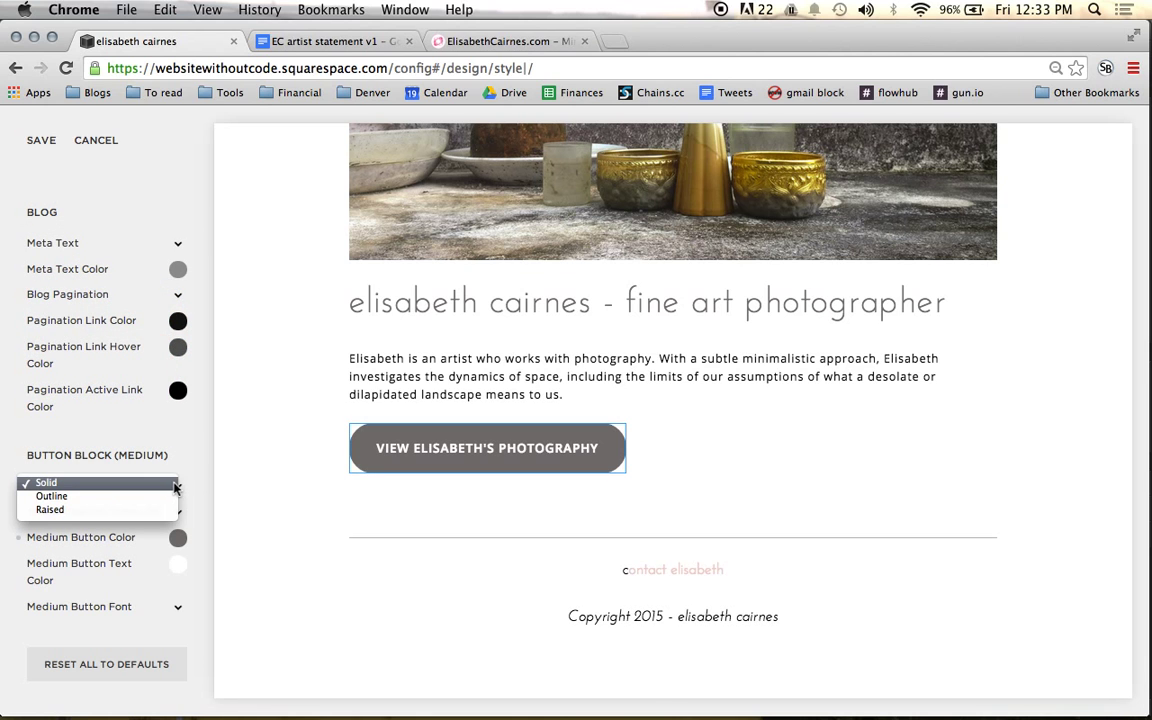
click(157, 498)
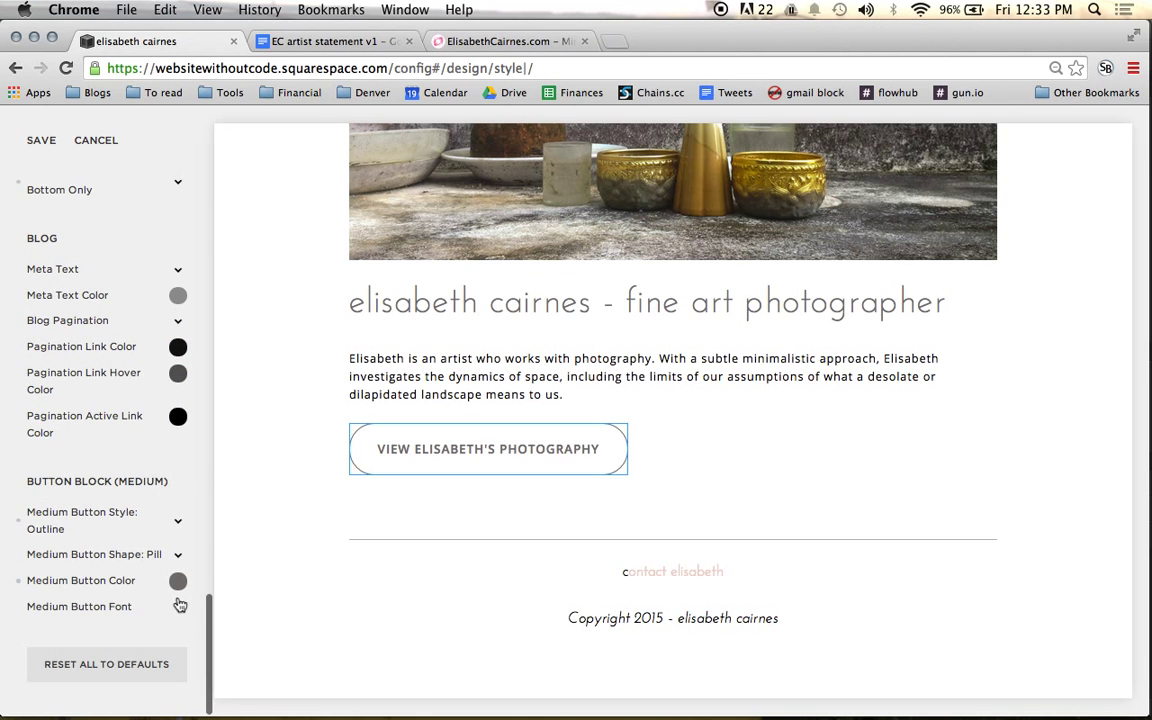
click(150, 555)
click(140, 525)
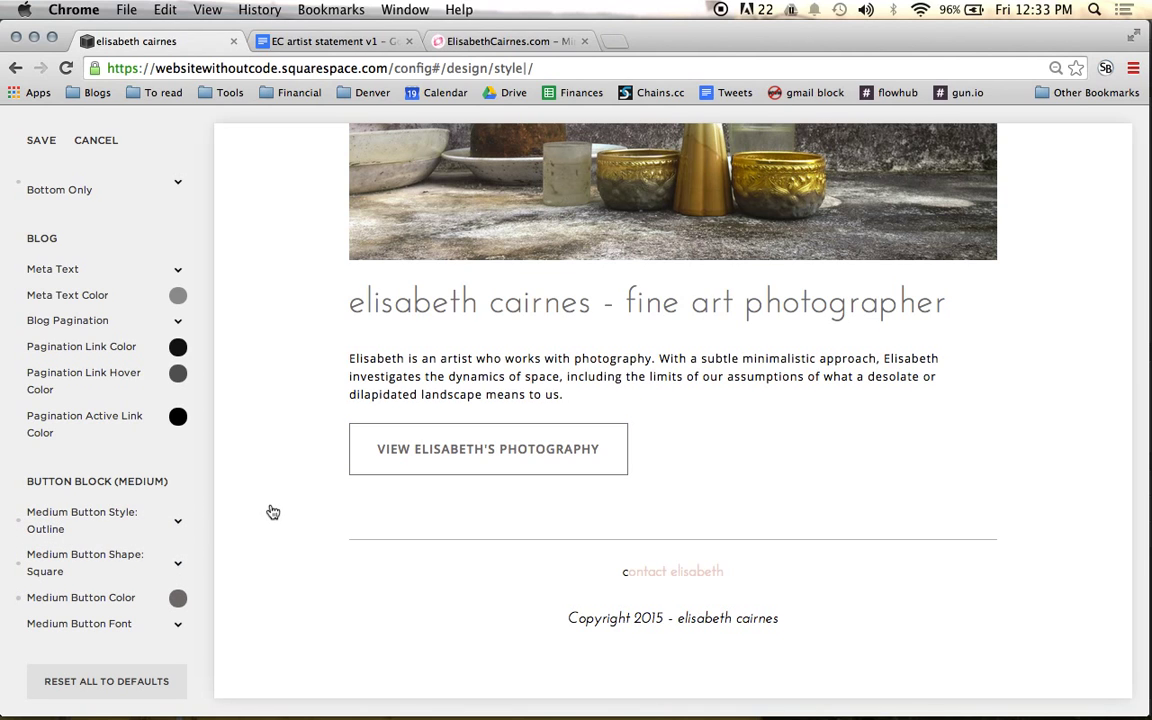
Change the Medium Button Font to Josefin Sans with a lowercase Text Transform.
click(175, 628)
click(116, 390)
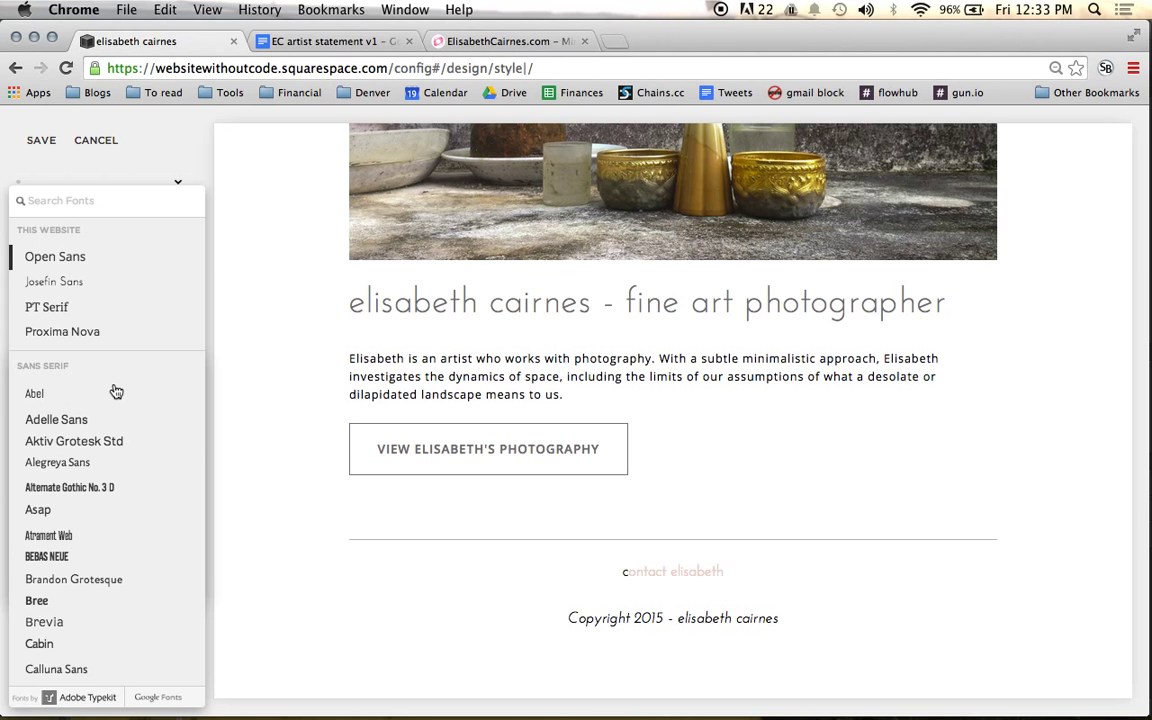
click(84, 285)
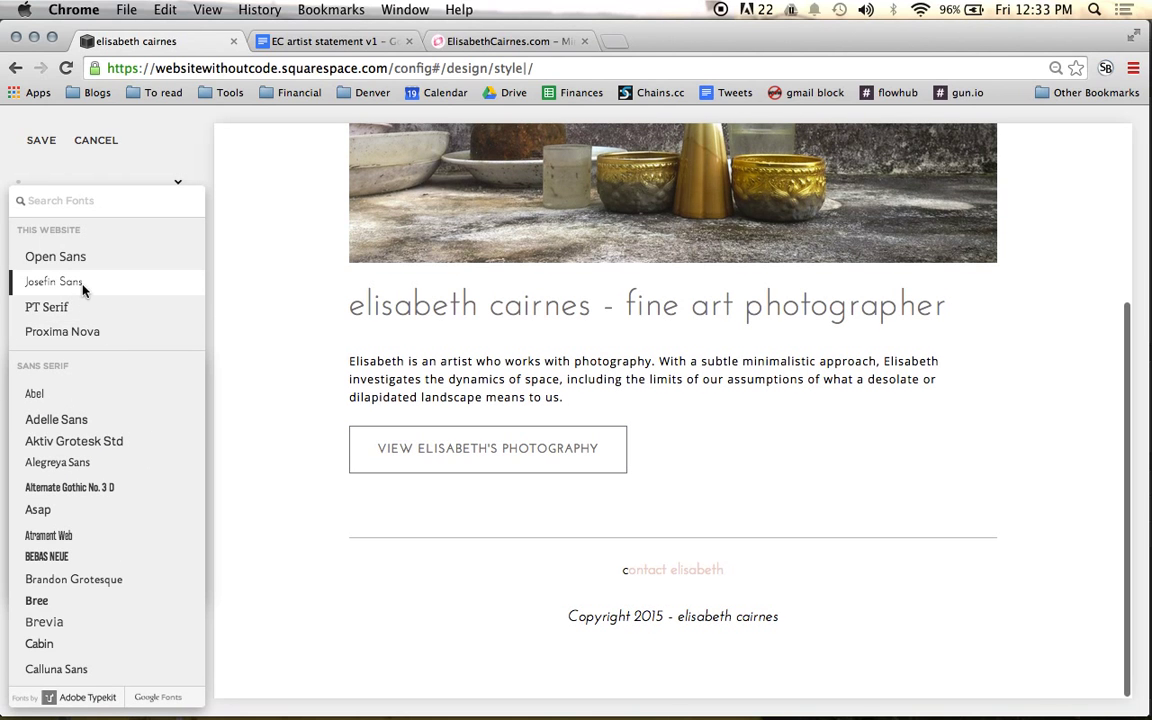
click(281, 404)
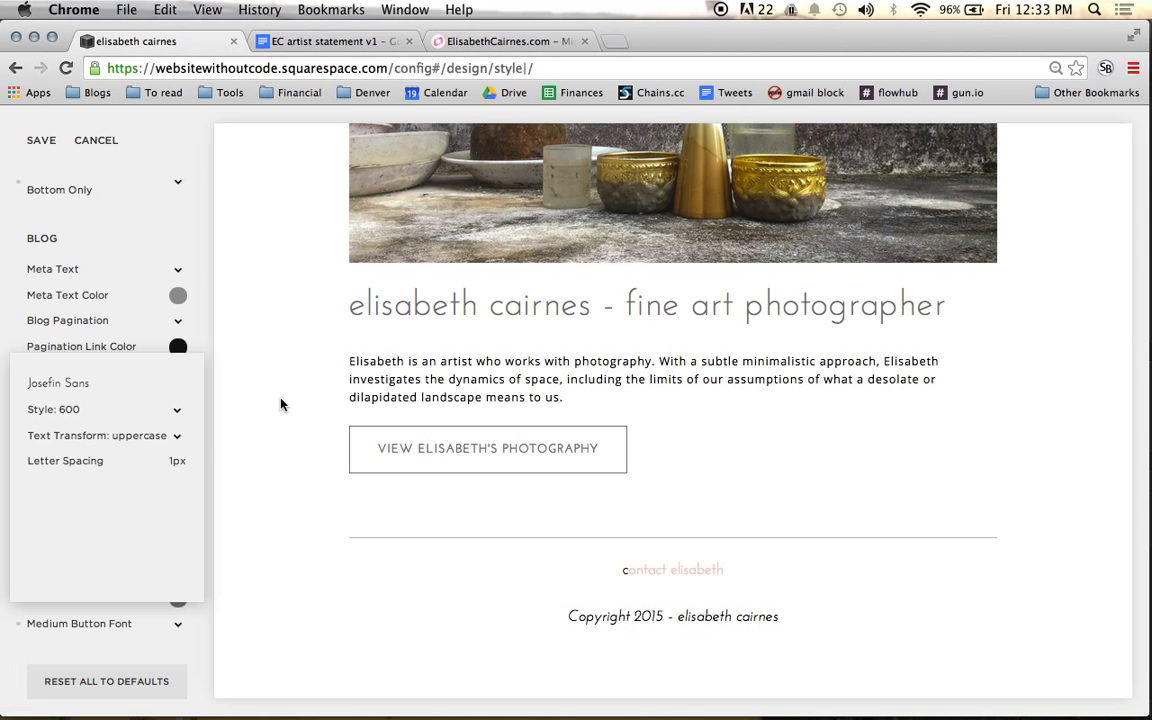
click(121, 437)
click(118, 446)
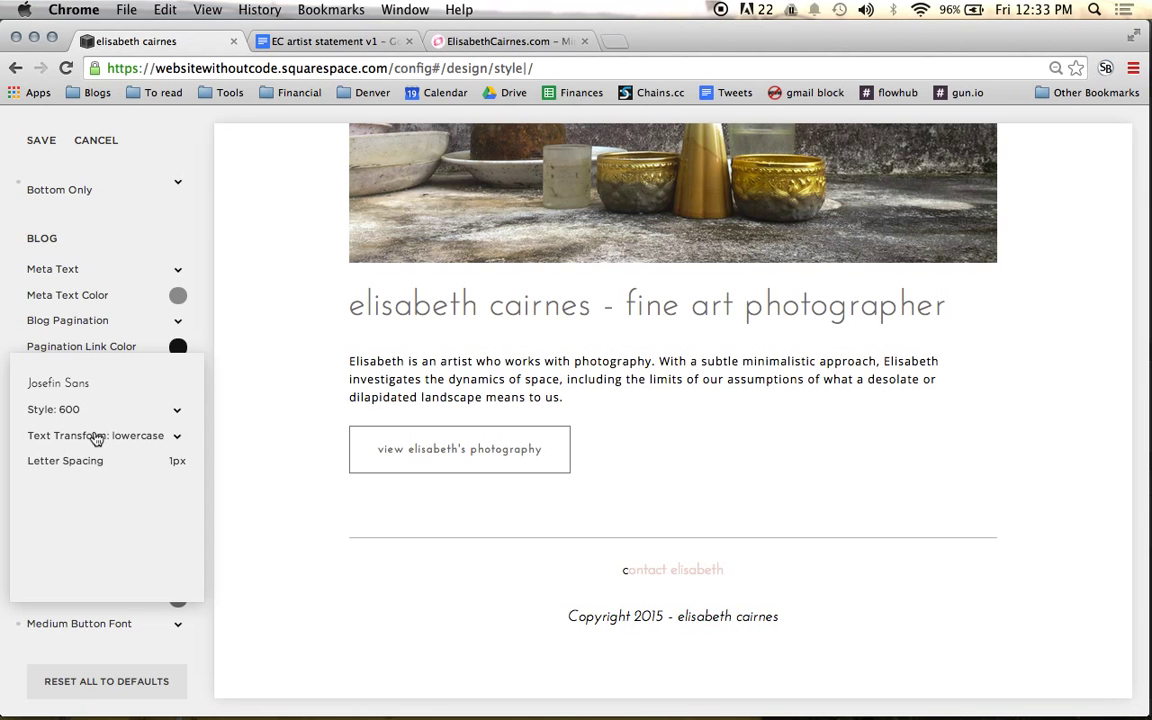
click(232, 449)
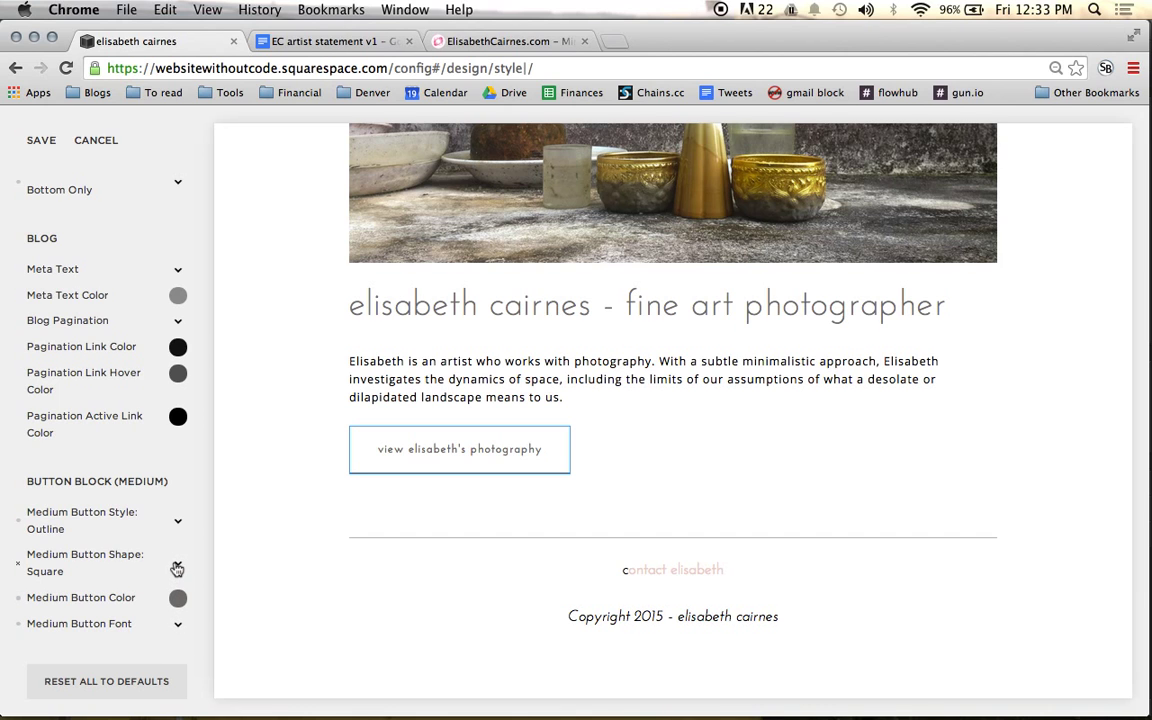
Save the style changes and leave the Style Editor for the site's main menu.
click(40, 145)
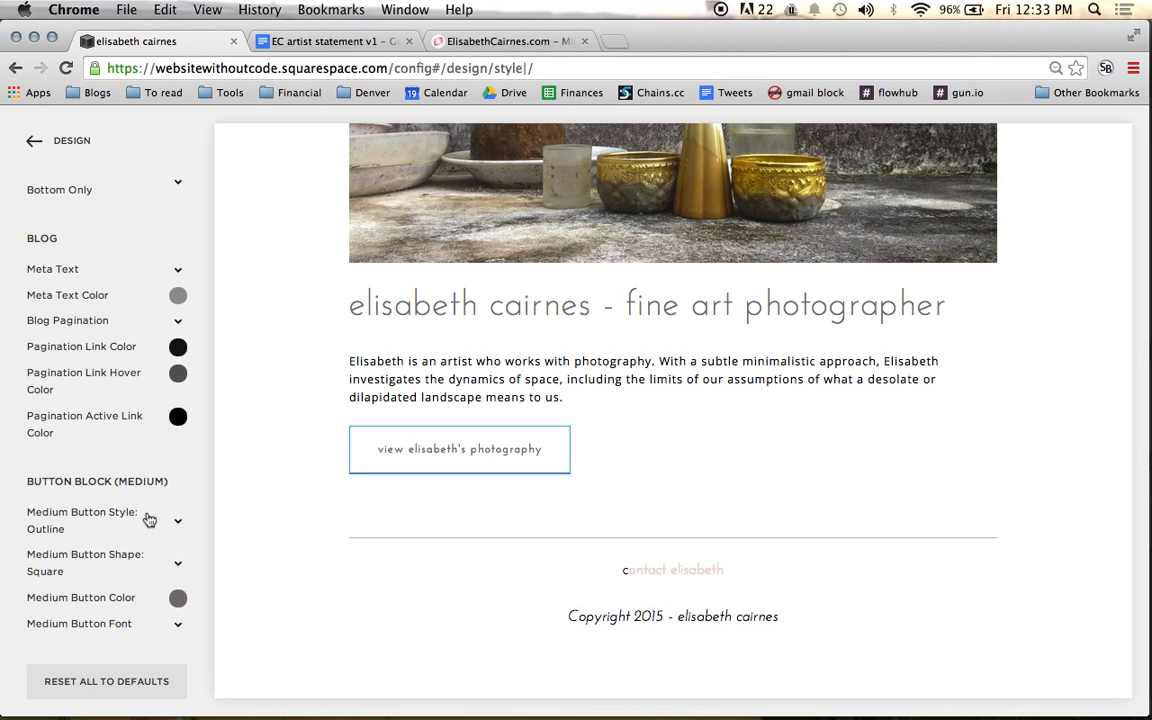
scroll(147, 517, down, 1)
scroll(147, 517, up, 15)
scroll(373, 510, up, 5)
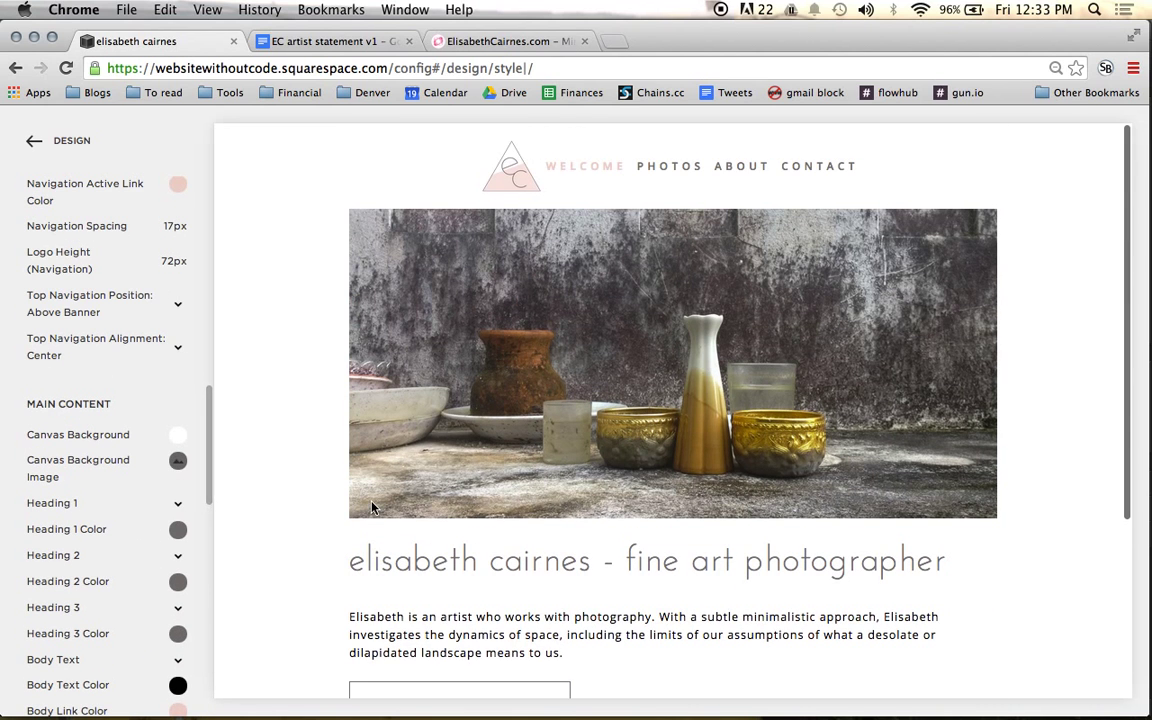
click(55, 143)
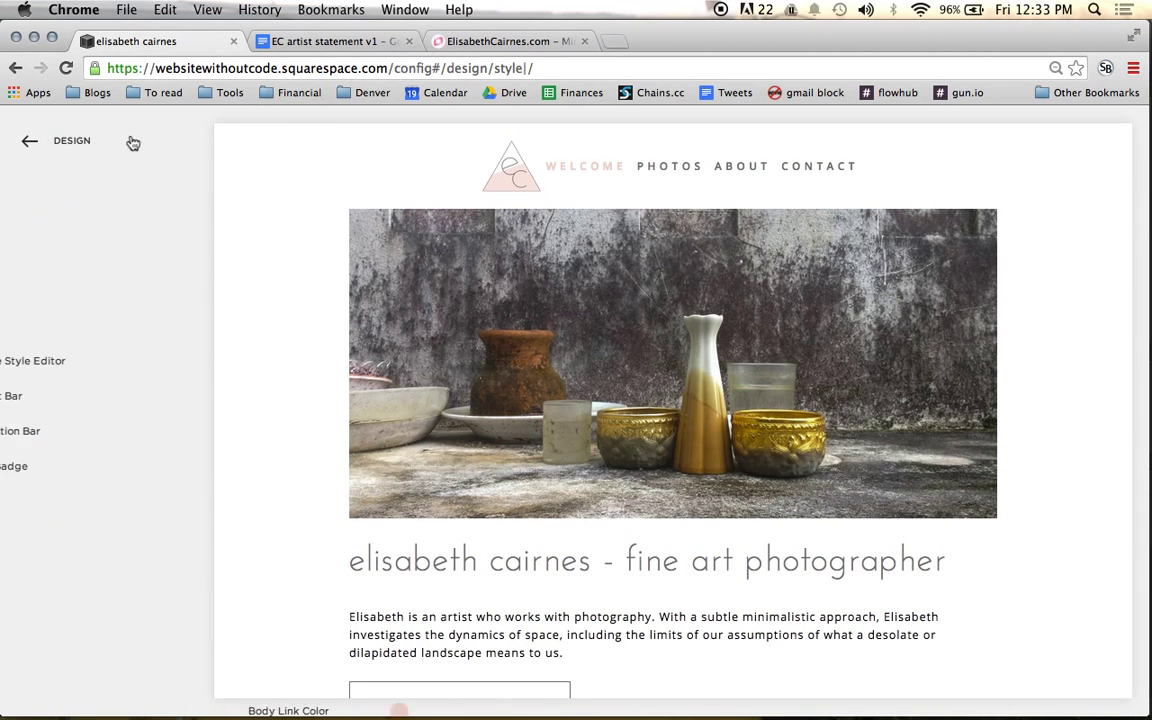
click(78, 146)
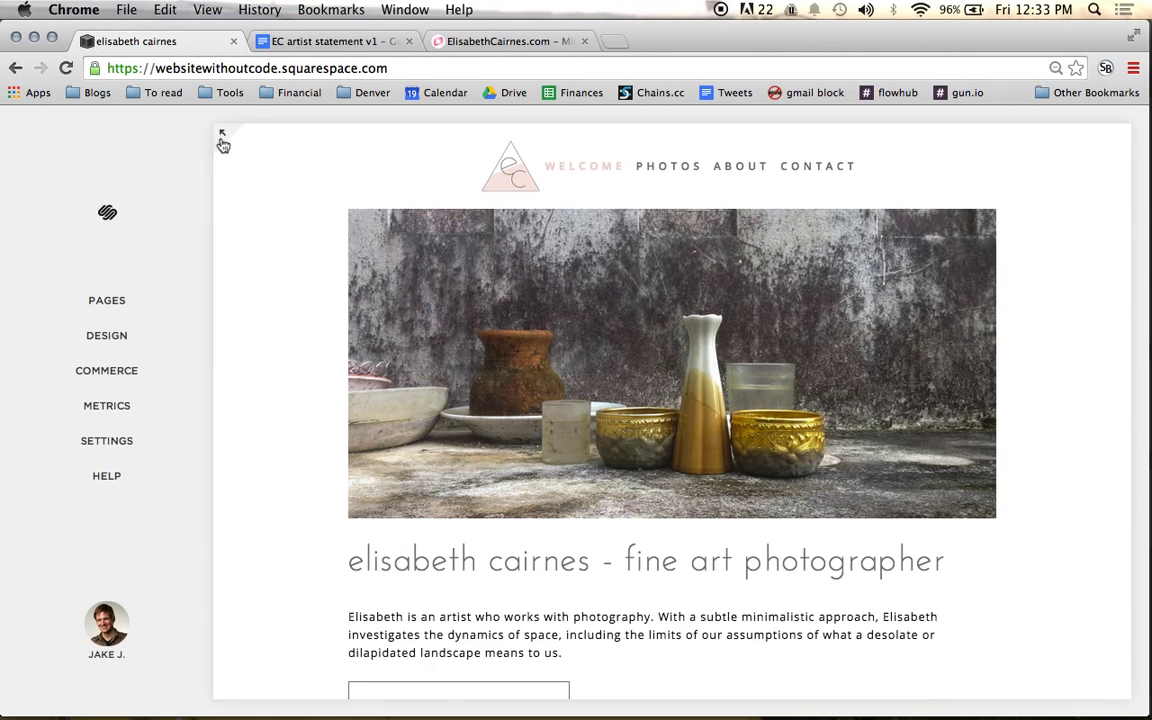
Preview the restyled Welcome page at full width, and return to the editing view.
click(223, 136)
scroll(780, 470, down, 5)
scroll(780, 470, up, 5)
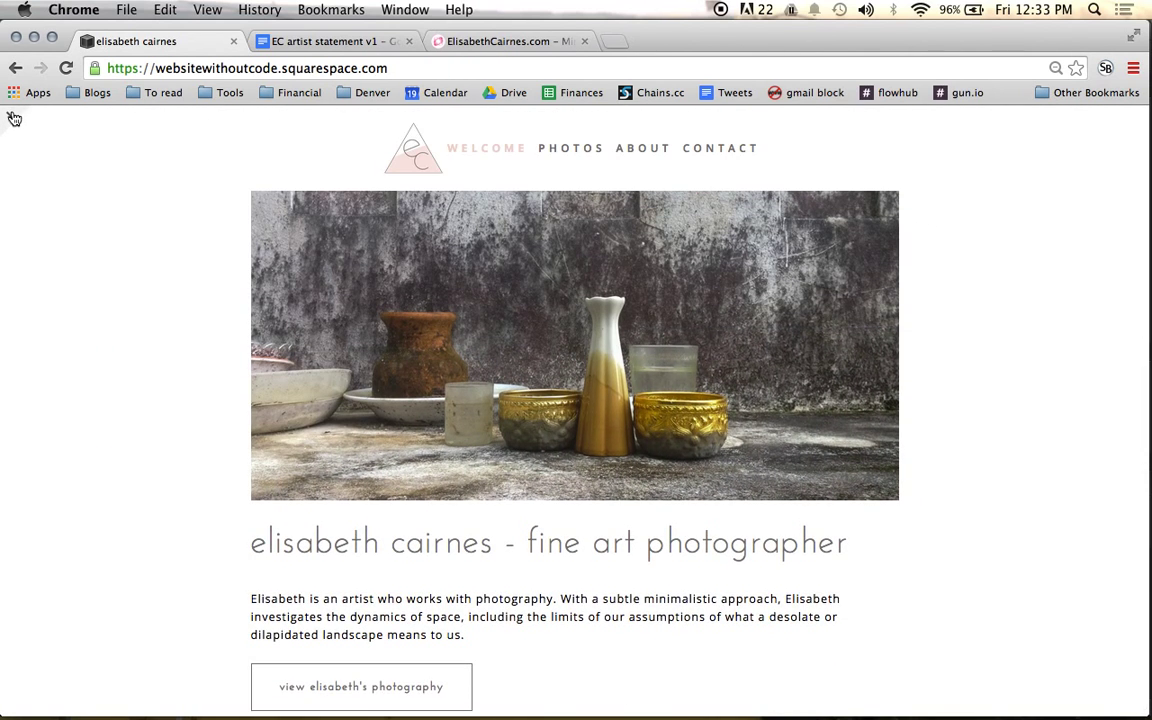
click(12, 118)
Edit the Footer Content so the first letter of the contact text belongs to the pink link, and save it.
scroll(470, 320, down, 5)
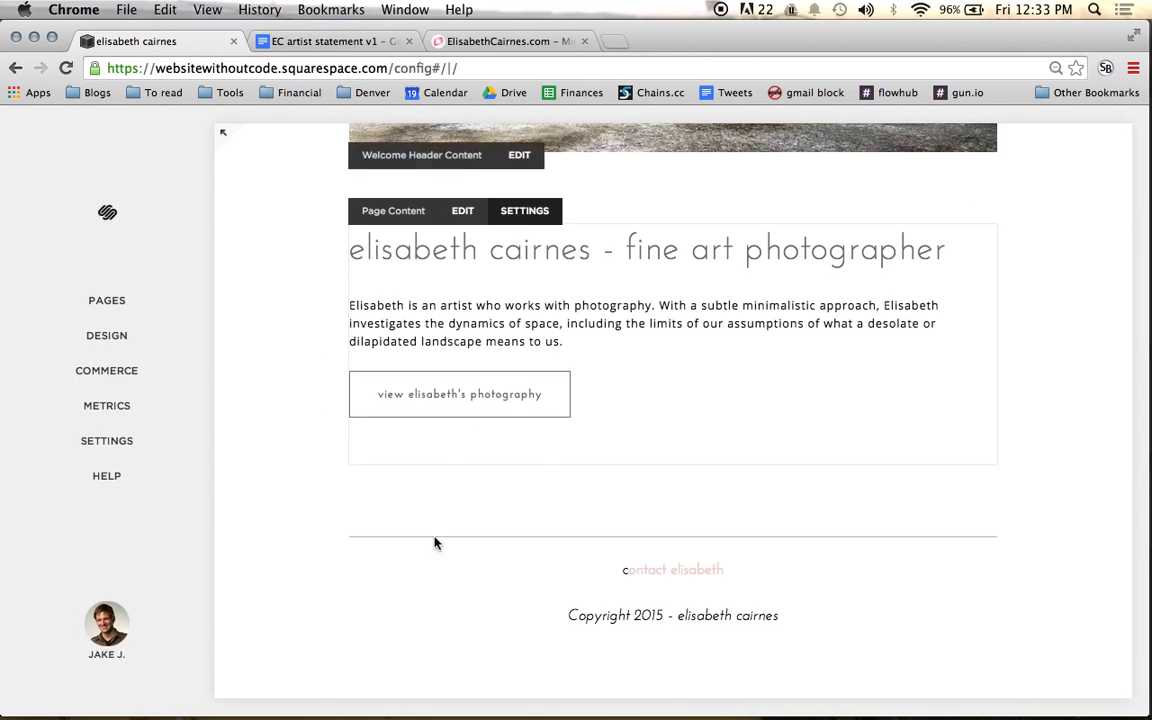
click(468, 545)
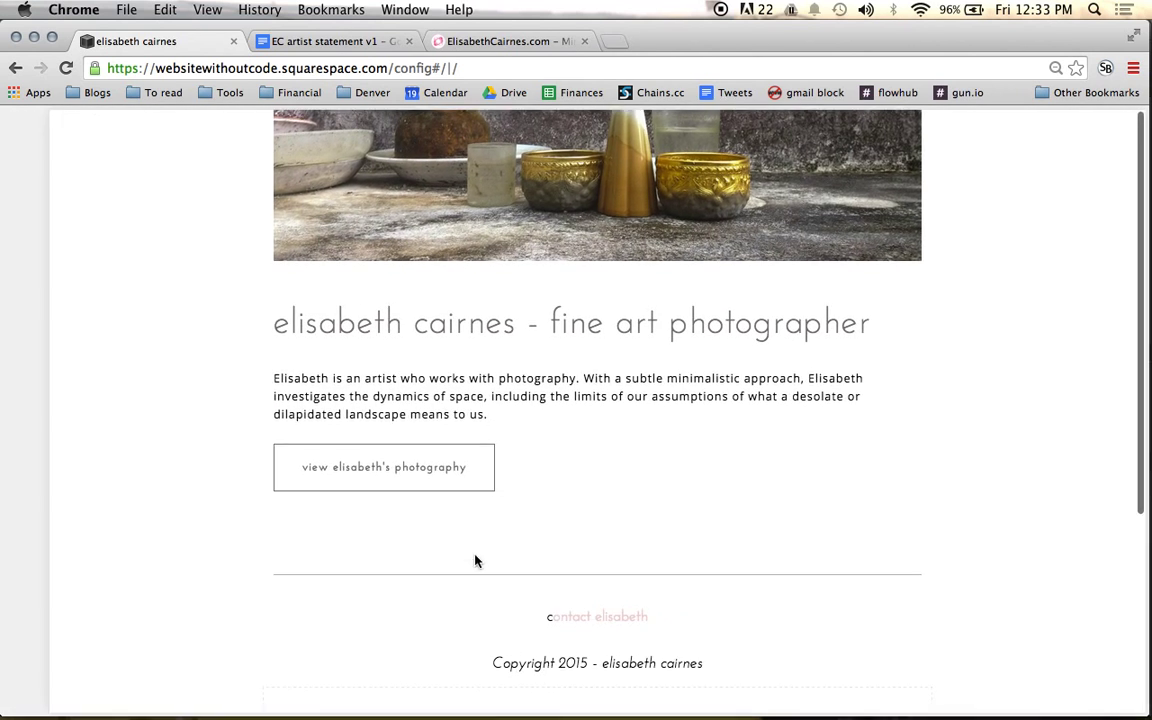
text(co)
key(BackSpace)
key(BackSpace)
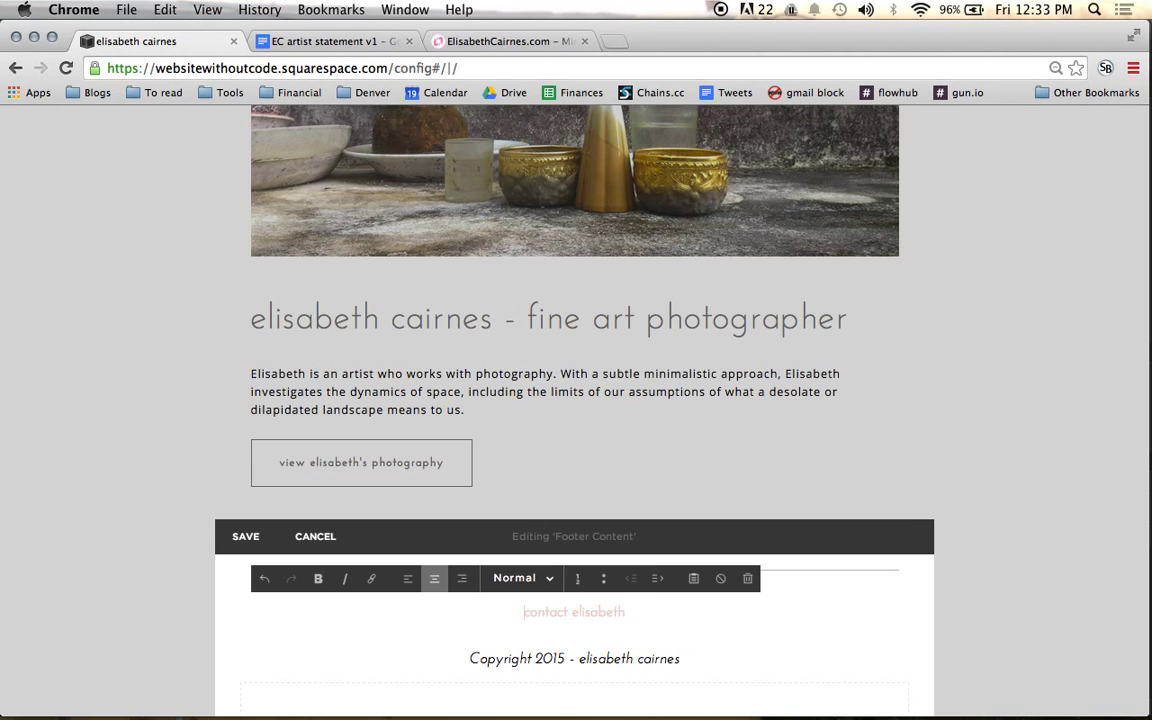
click(248, 538)
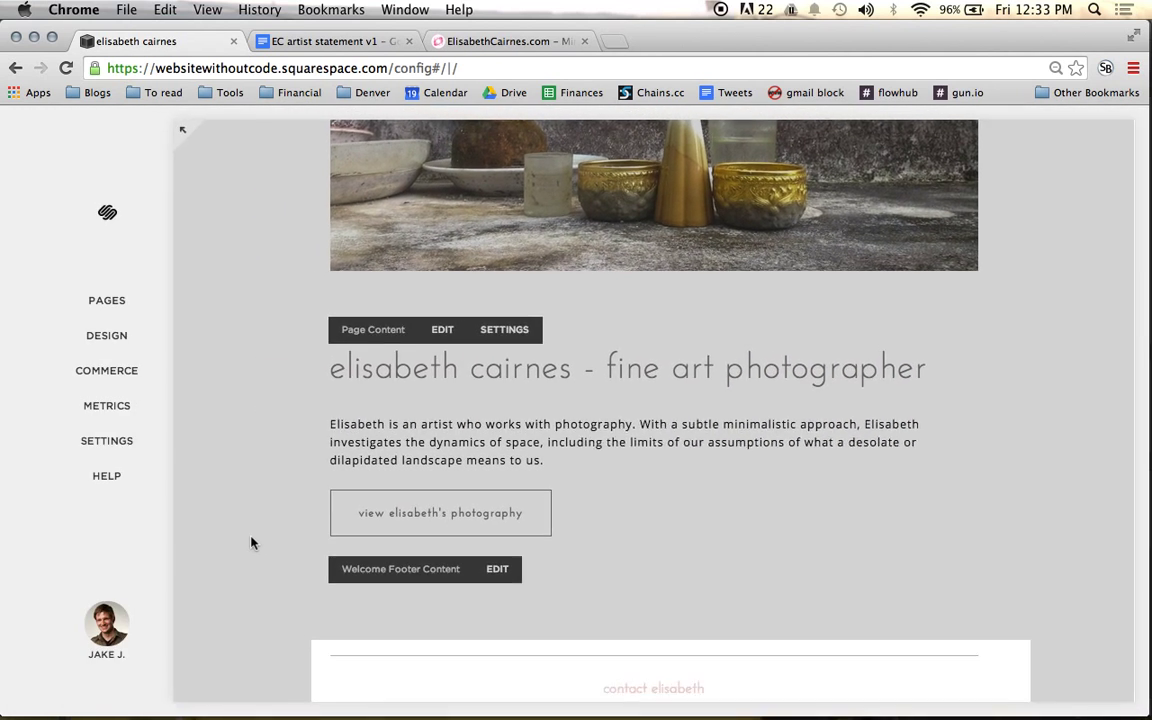
Review the page from the logo header to the corrected footer link at full width, and close the preview.
scroll(220, 398, down, 2)
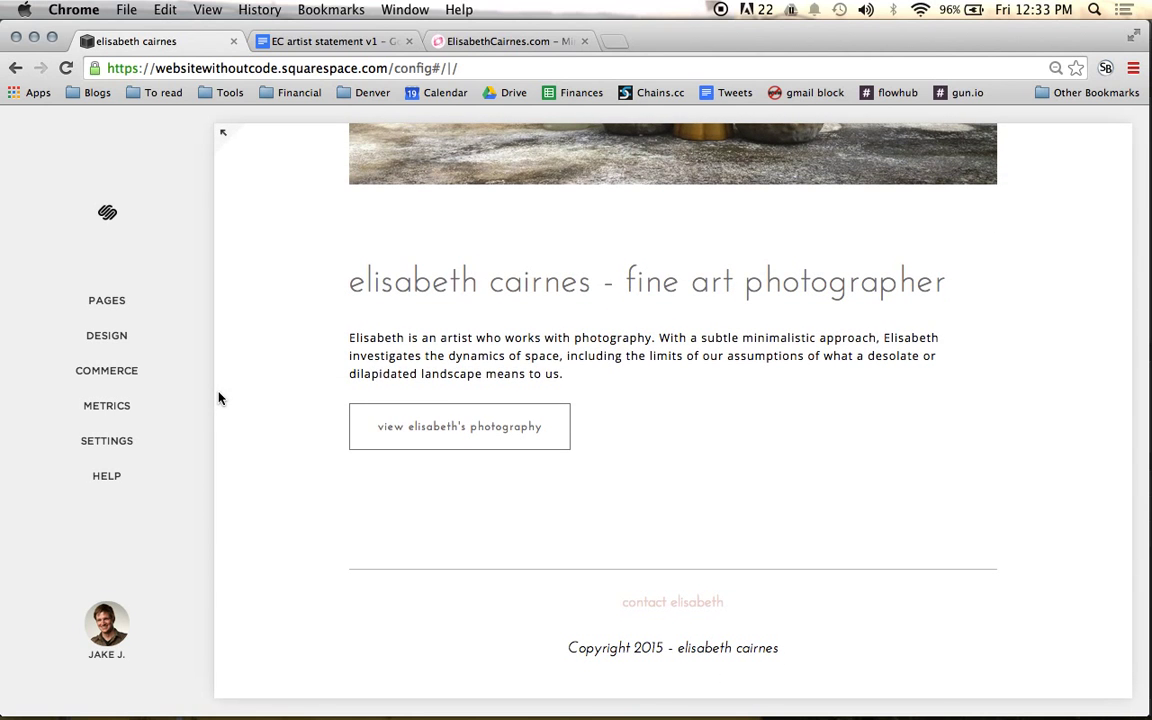
scroll(230, 271, up, 5)
click(224, 137)
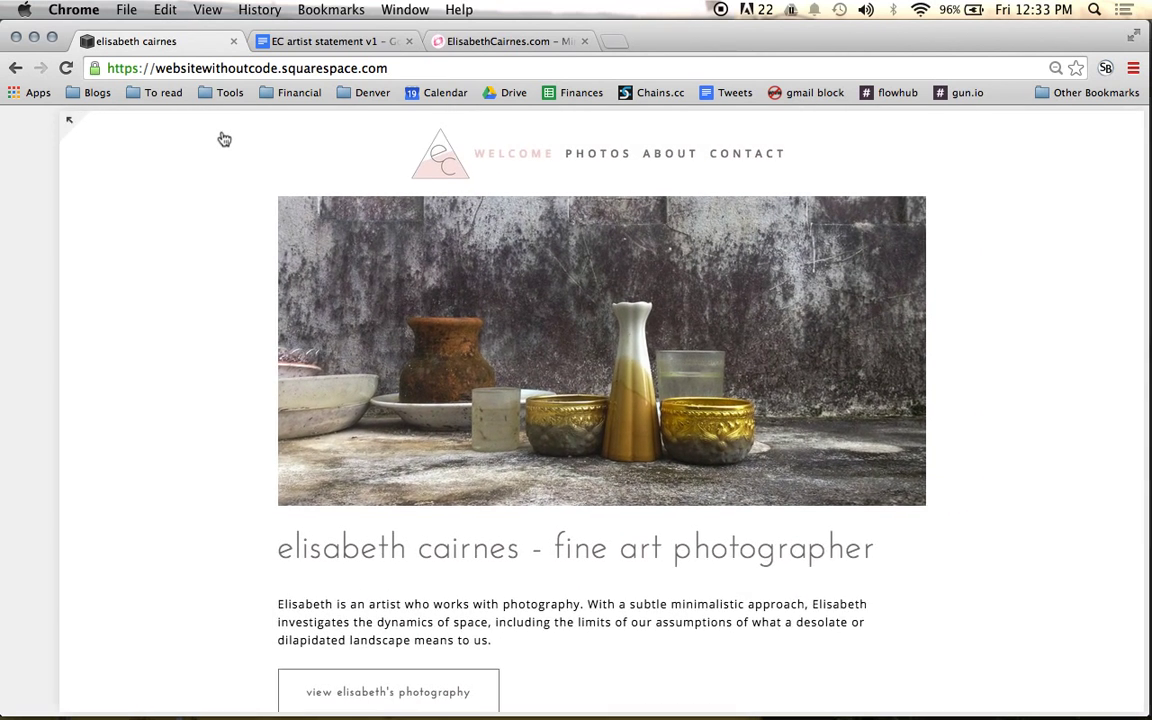
scroll(327, 518, down, 2)
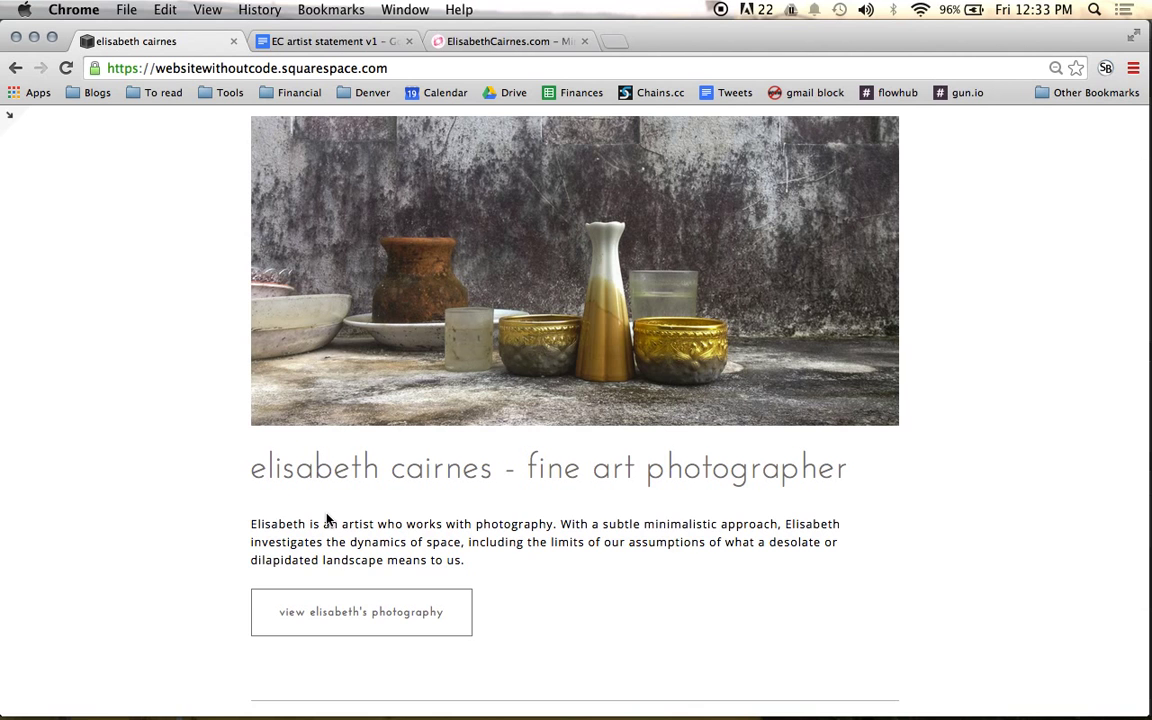
scroll(327, 518, up, 2)
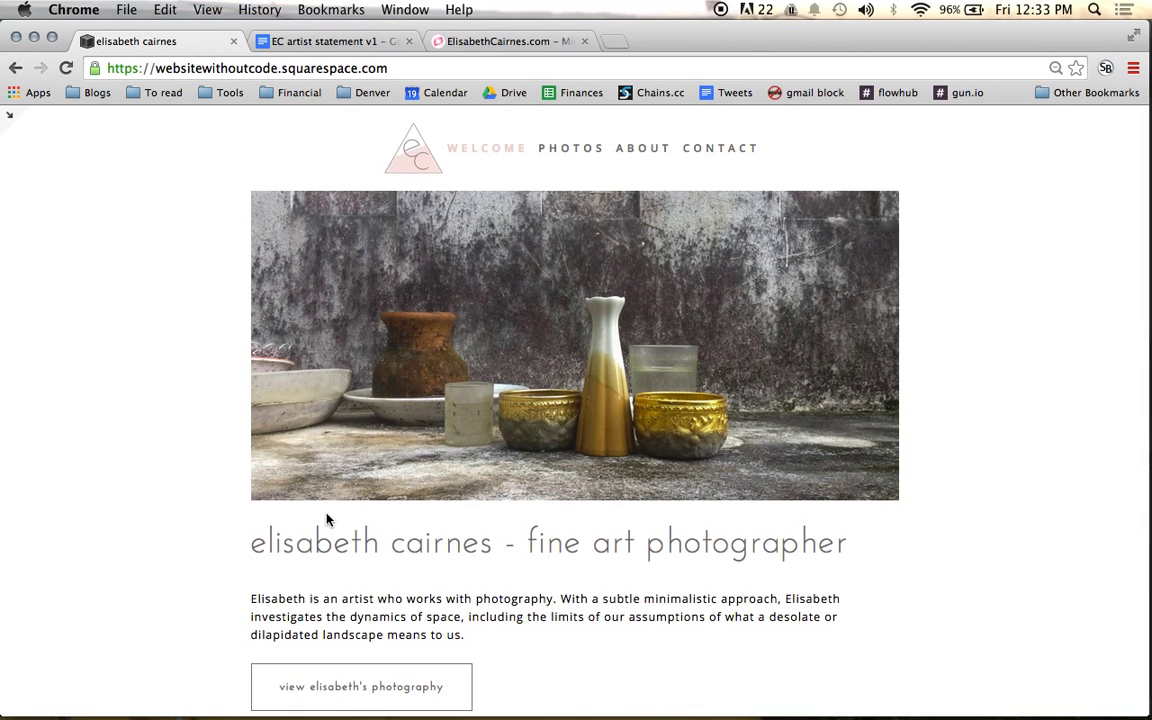
scroll(327, 518, down, 4)
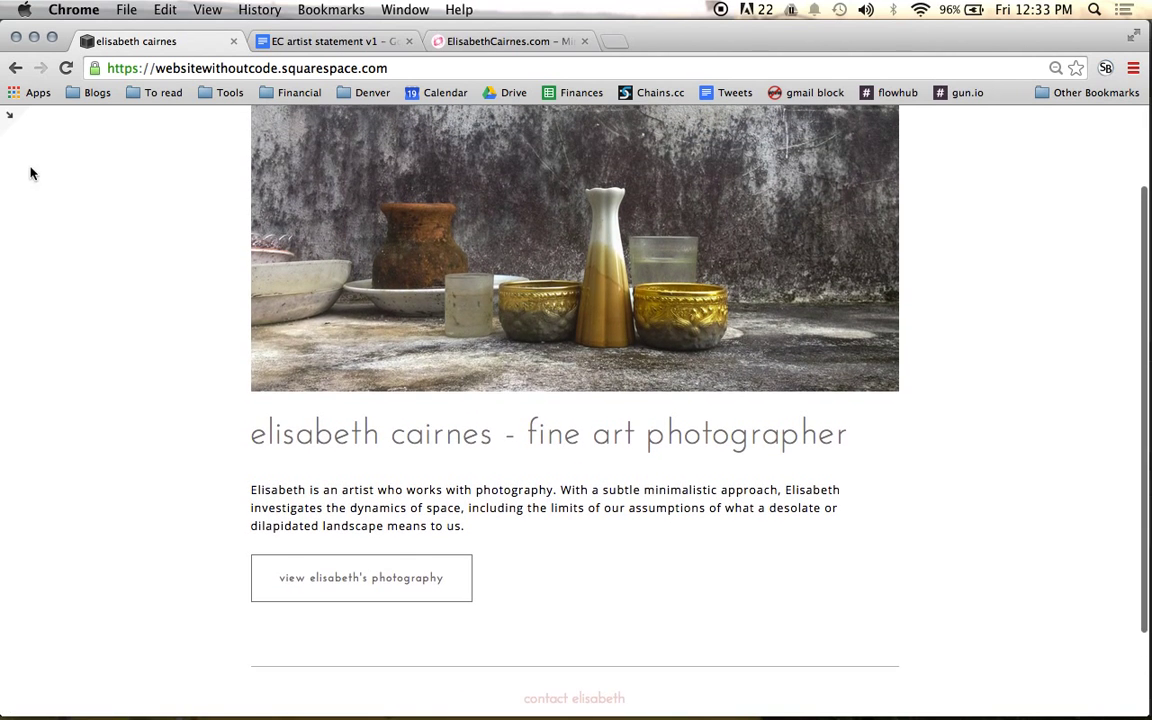
click(10, 118)
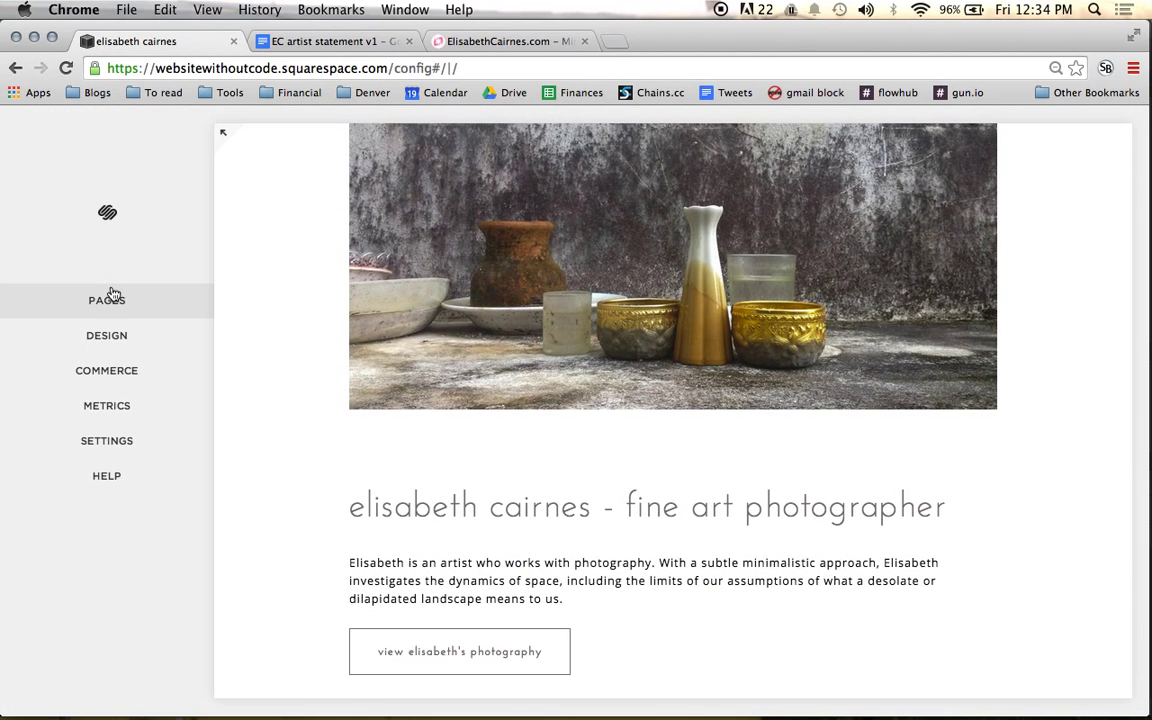
Open the Welcome page content for editing and center the heading and introductory paragraph.
click(112, 300)
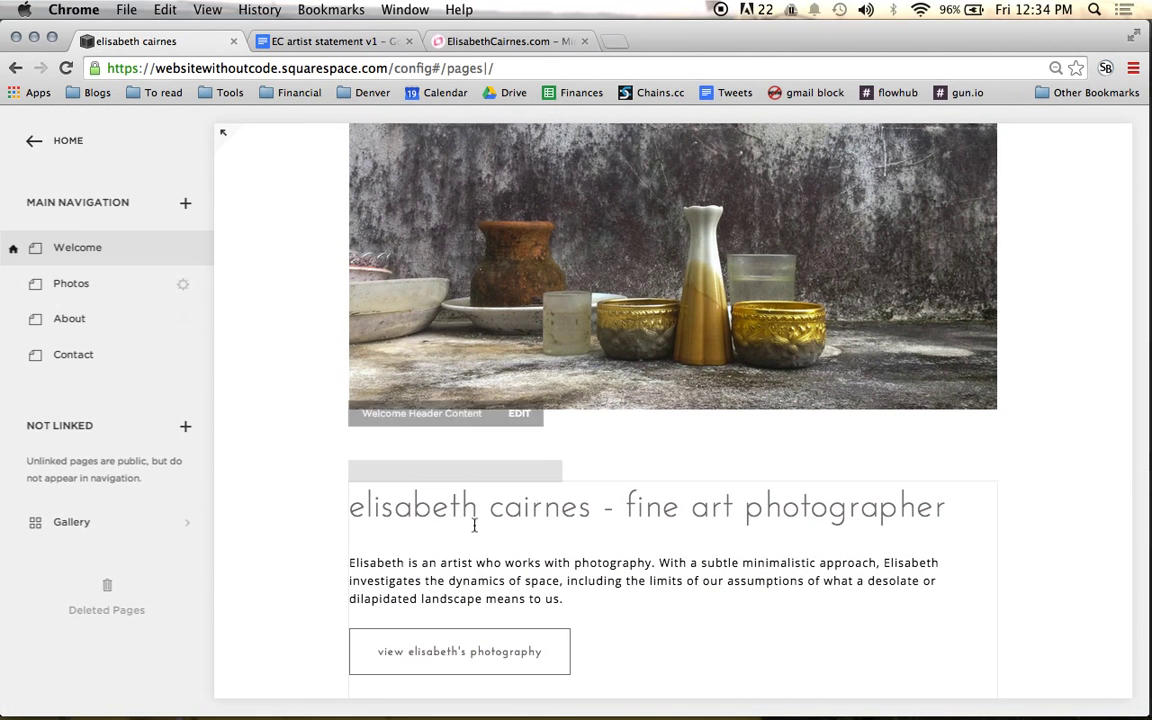
click(462, 468)
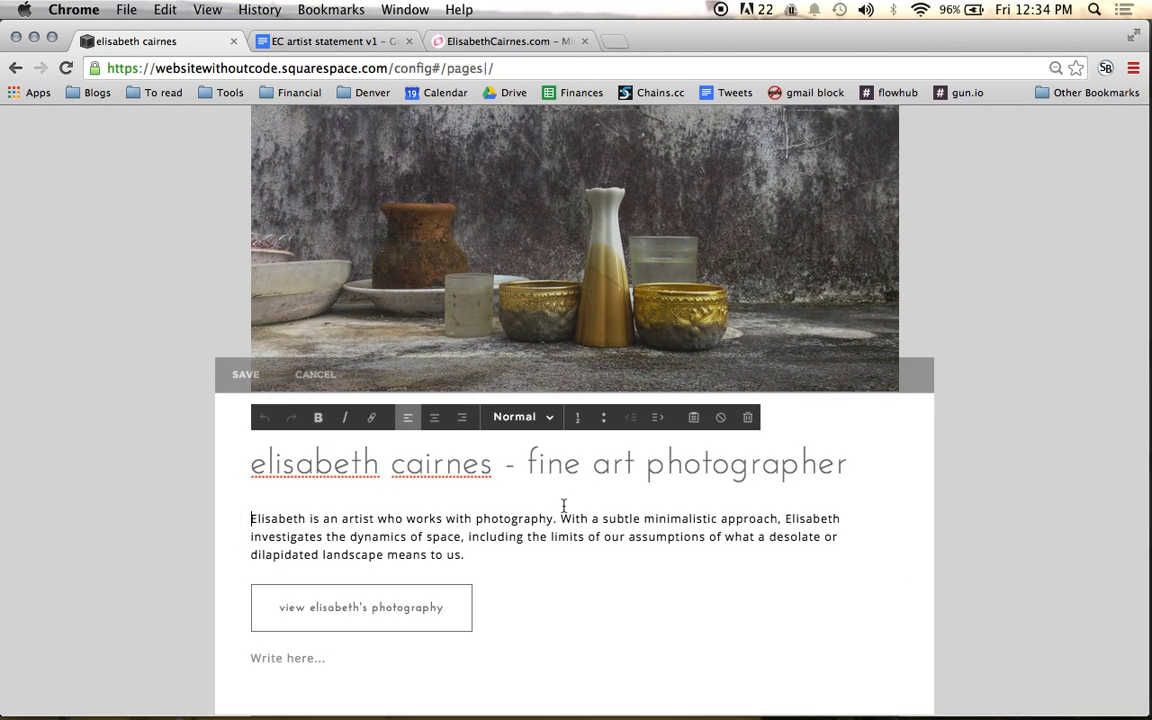
key(super+a)
click(434, 417)
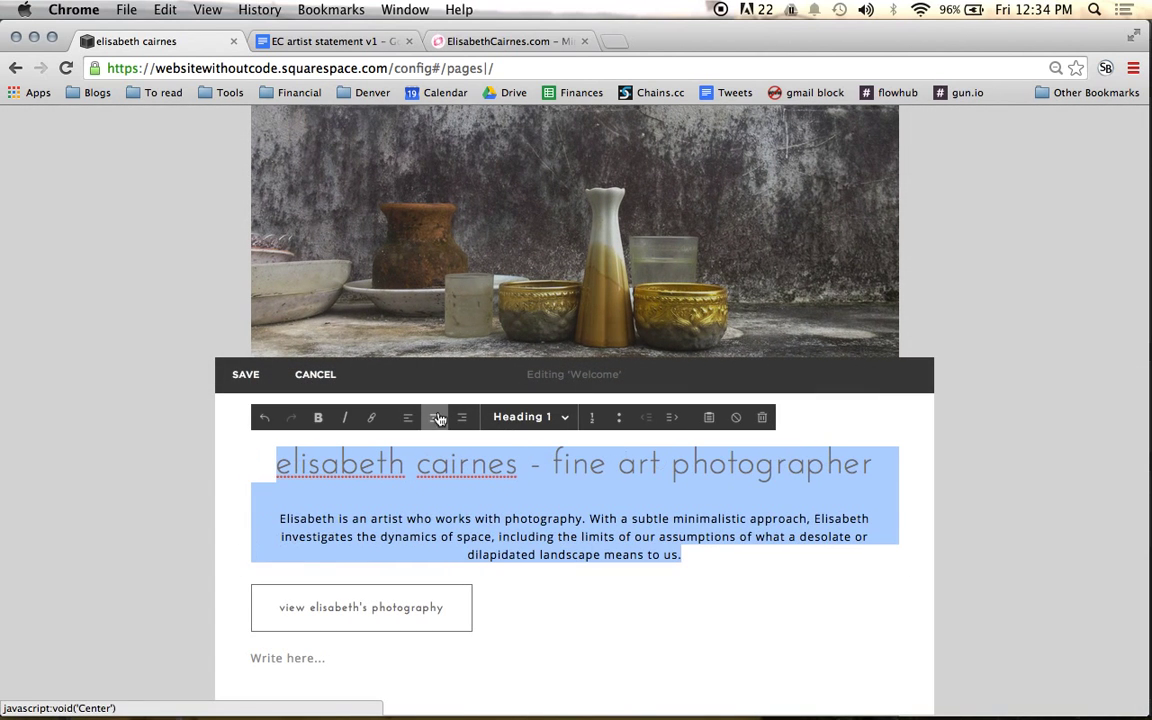
Set the alignment of the "view elisabeth's photography" button to Center, and save both the button and the Welcome page content.
click(645, 554)
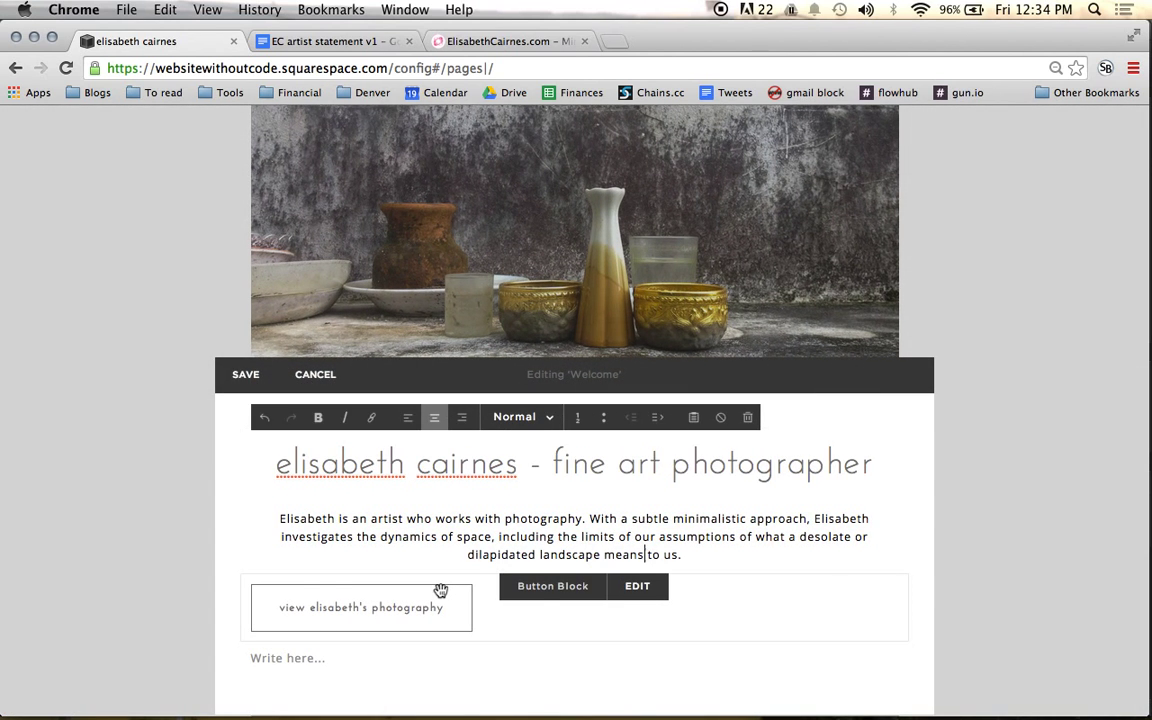
click(637, 586)
scroll(959, 599, down, 2)
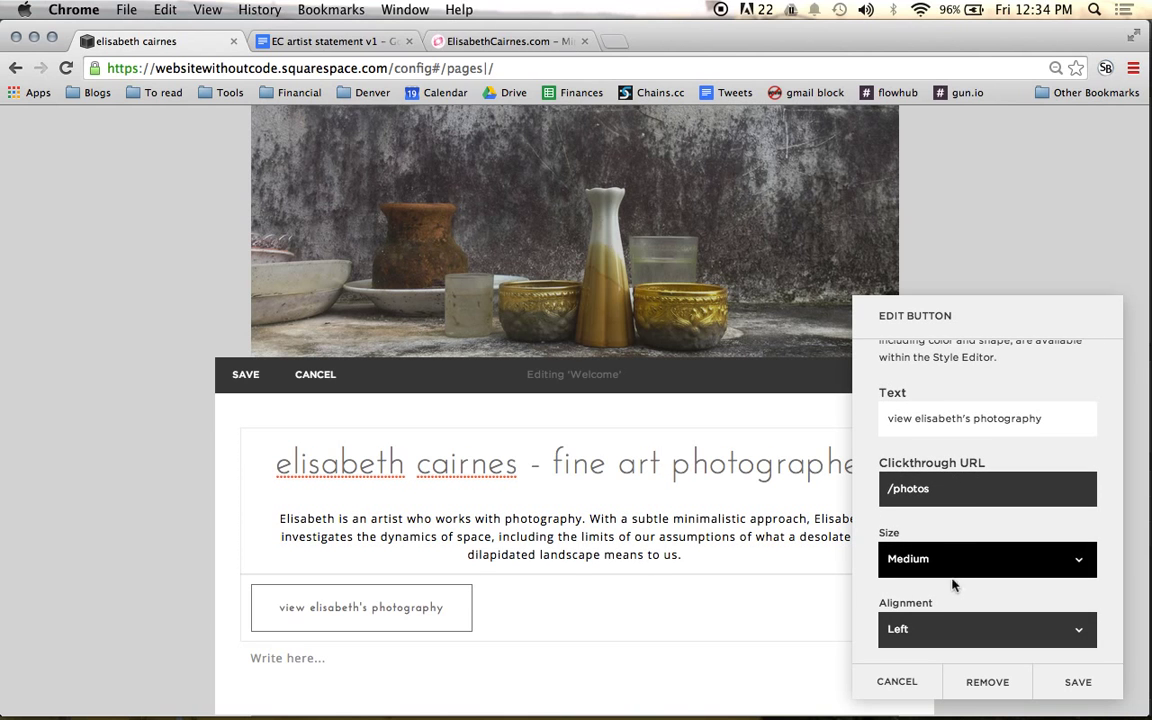
click(940, 628)
click(874, 640)
click(1068, 684)
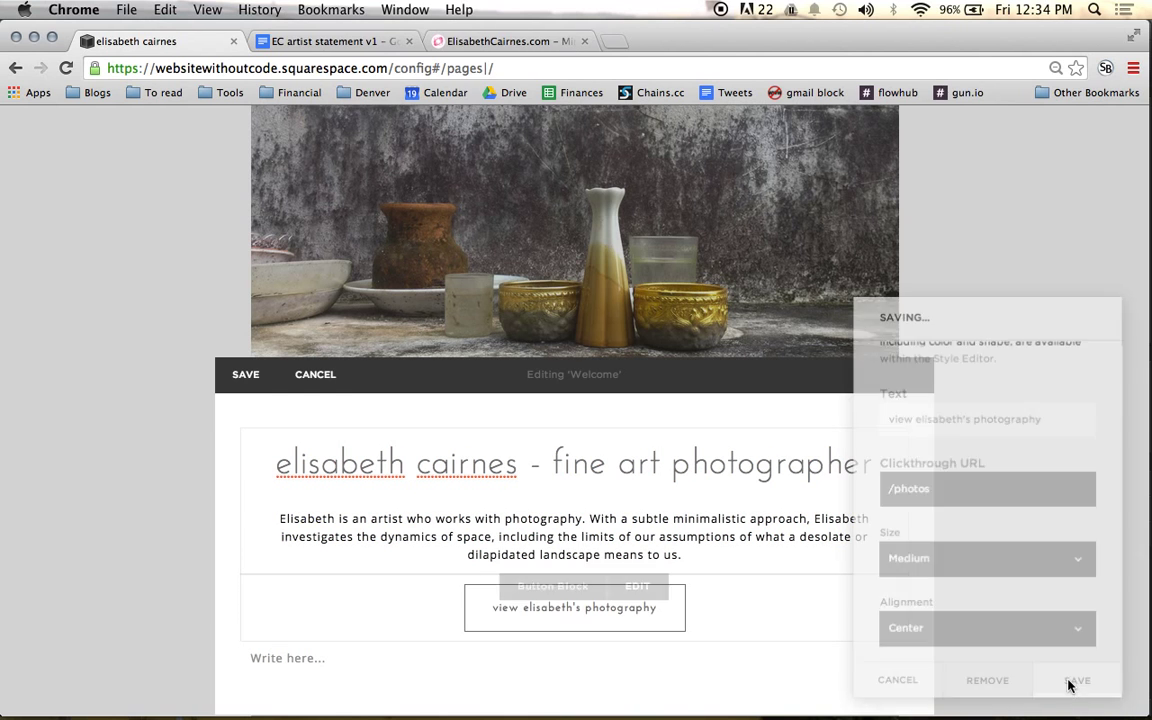
click(247, 375)
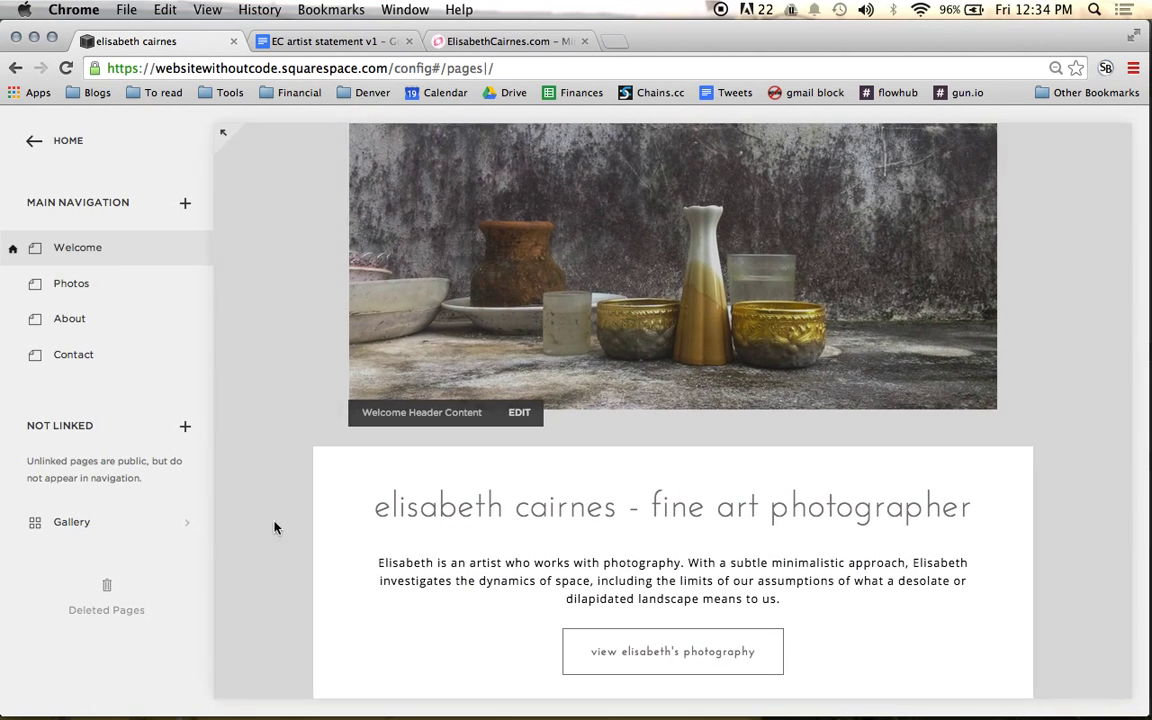
Preview the centered Welcome page at full width, and return to the site's main menu.
click(224, 135)
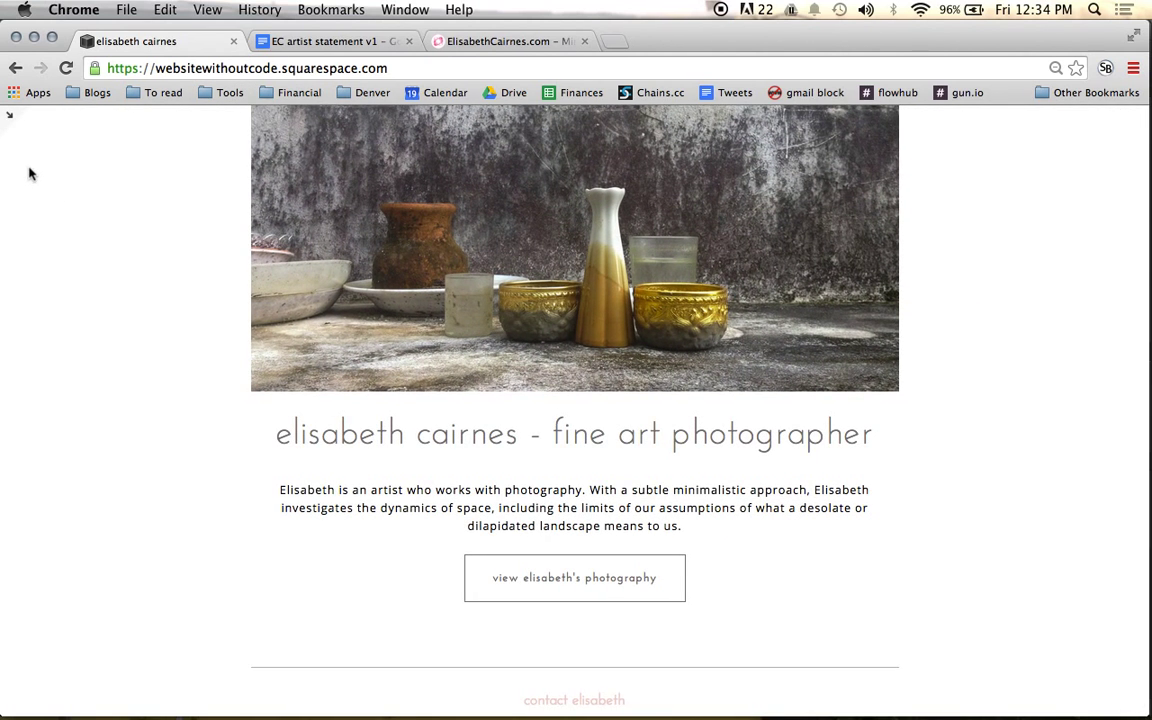
click(10, 125)
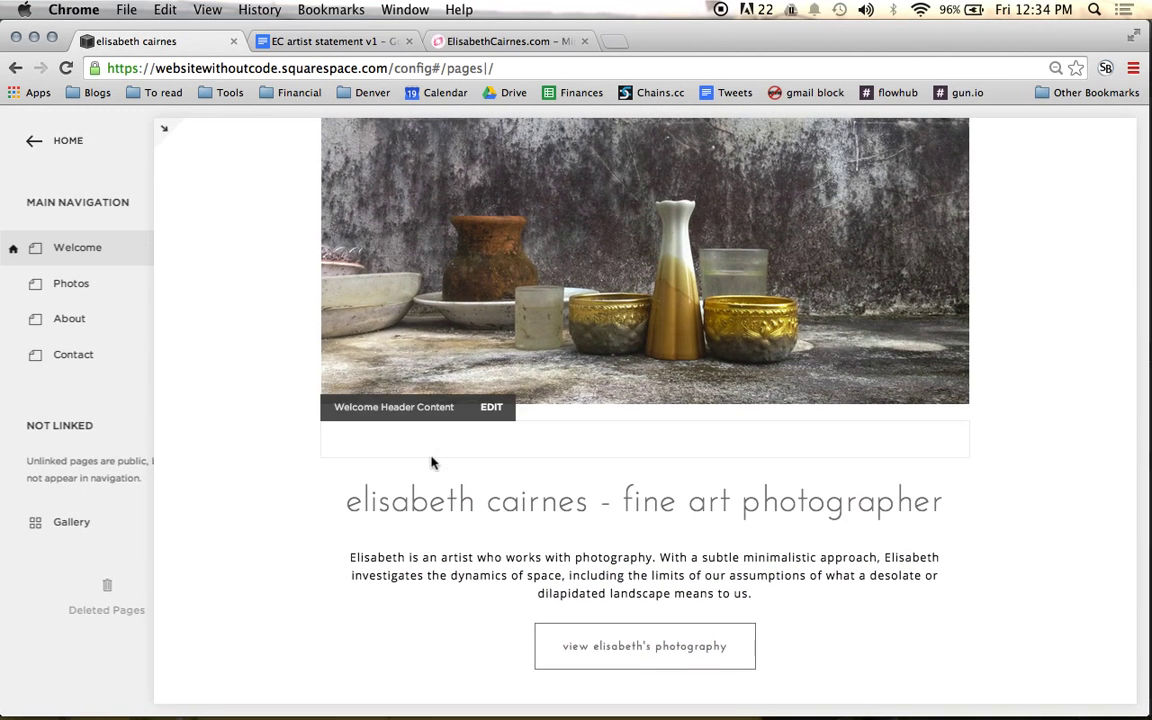
click(80, 150)
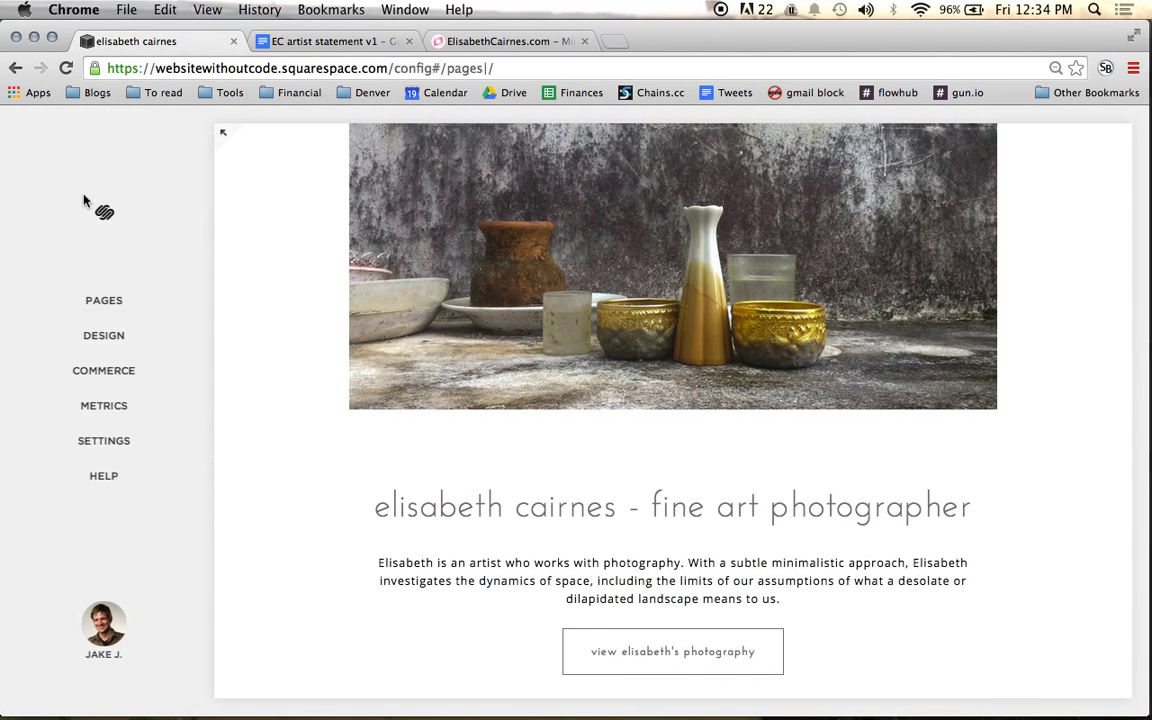
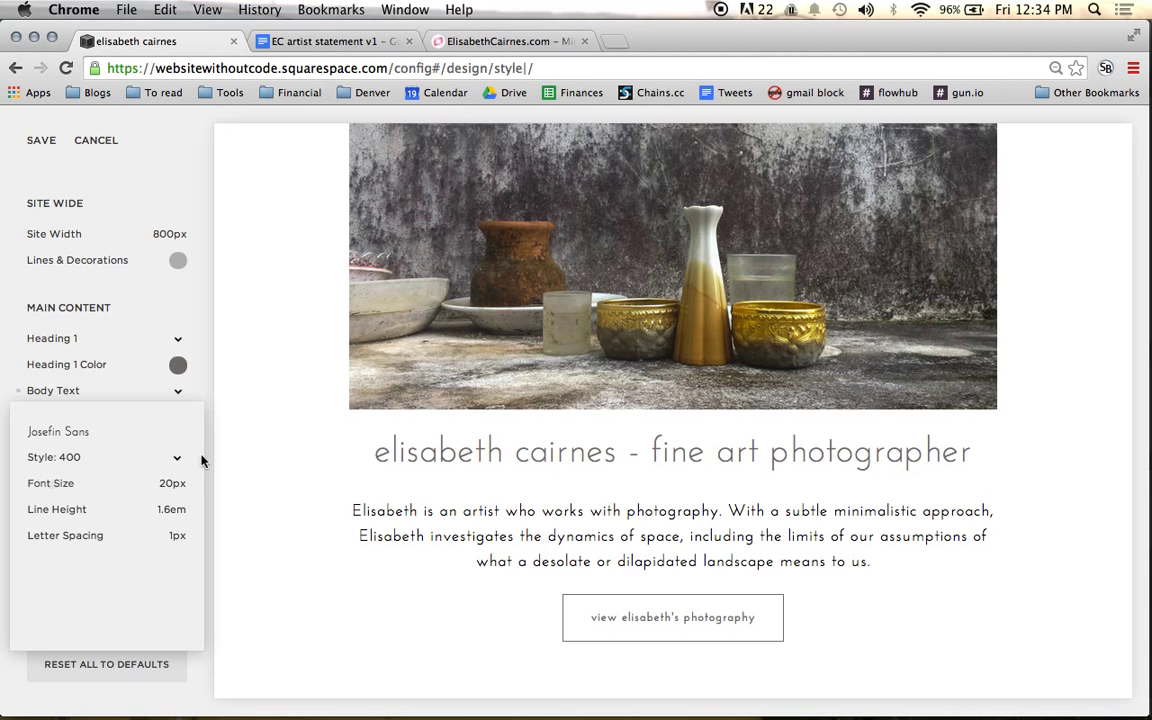
Copy the Heading 1 color code and set the Body Text Color to the same grey, #7a7575.
click(178, 366)
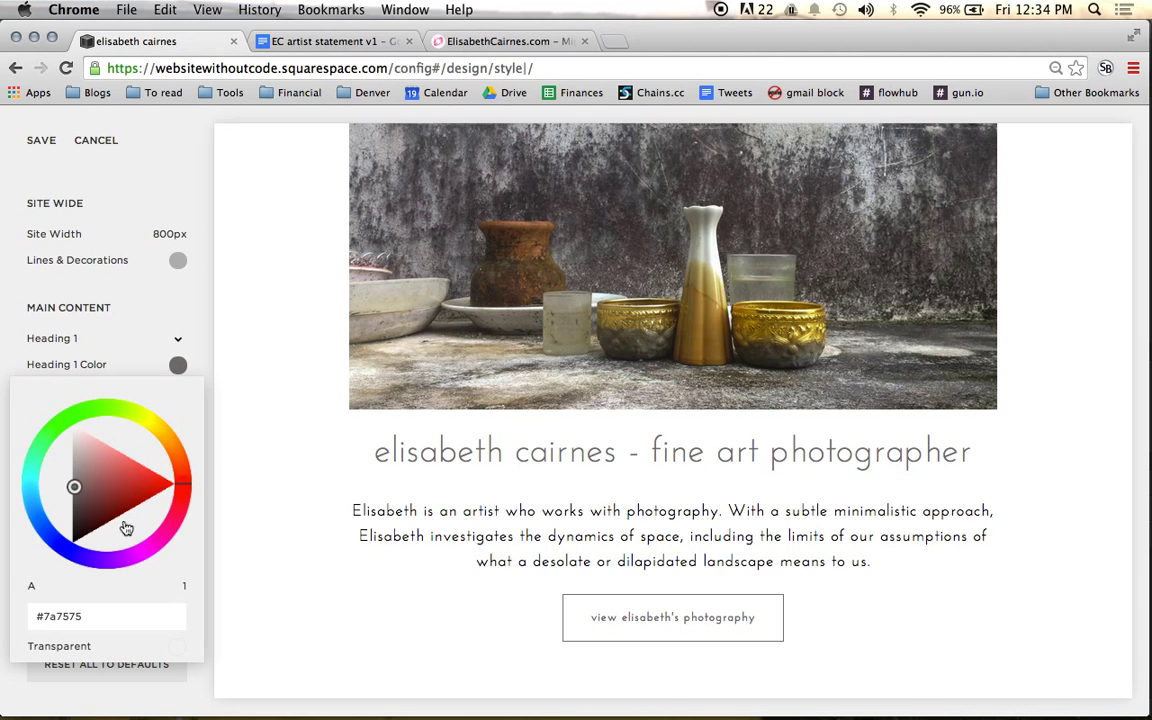
double_click(60, 616)
key(super+c)
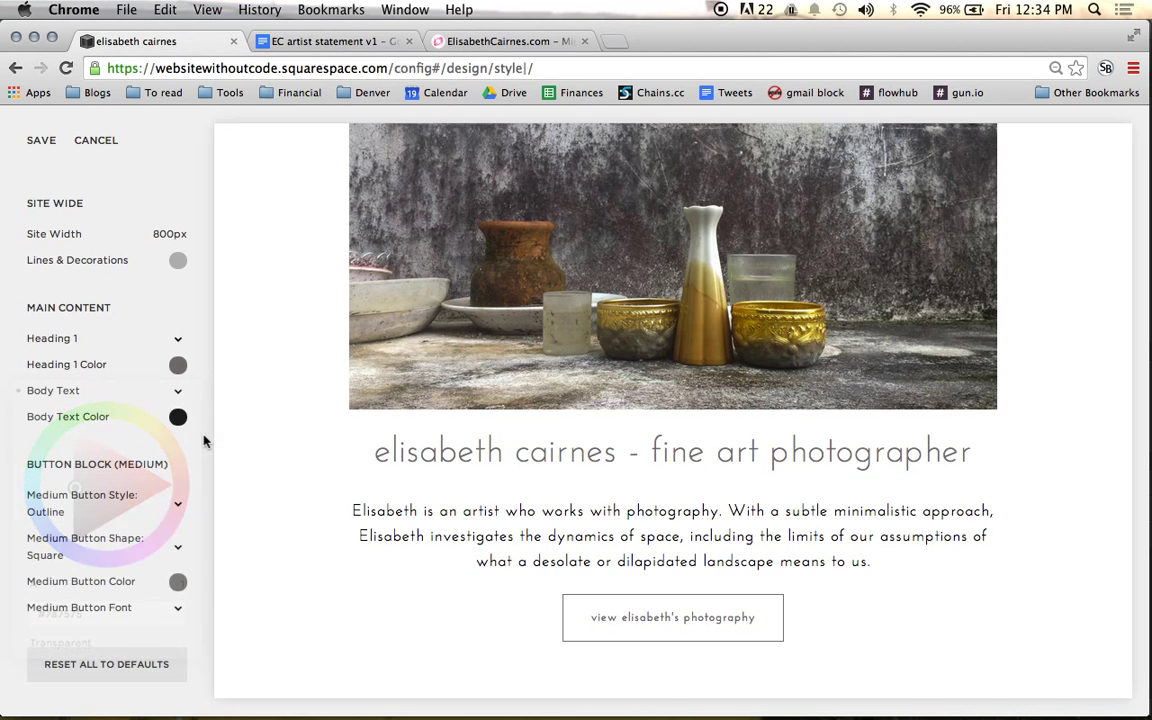
click(178, 417)
click(40, 666)
key(super+v)
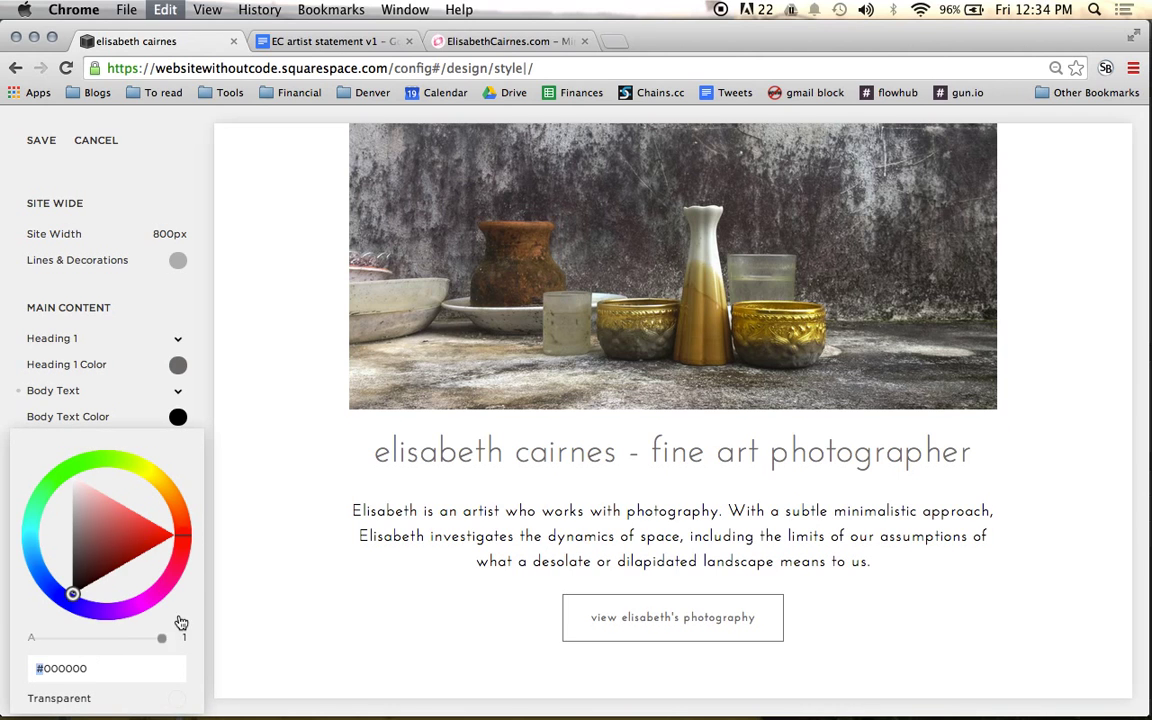
key(super+a)
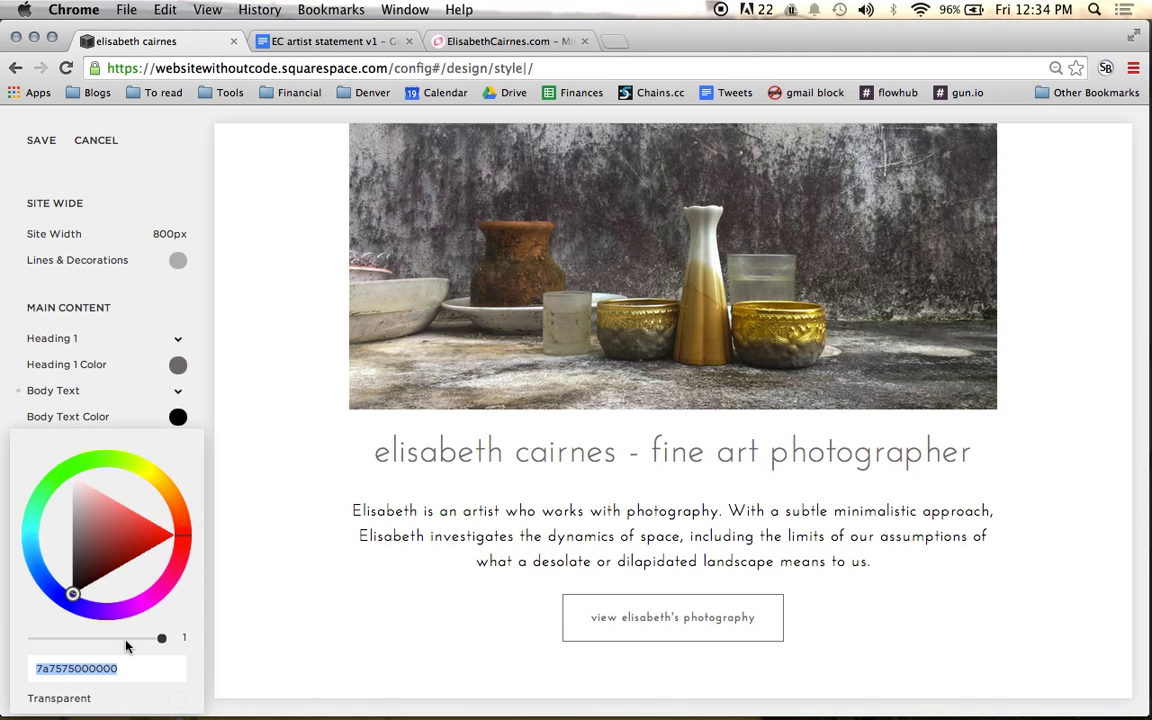
key(BackSpace)
text(#7a7575)
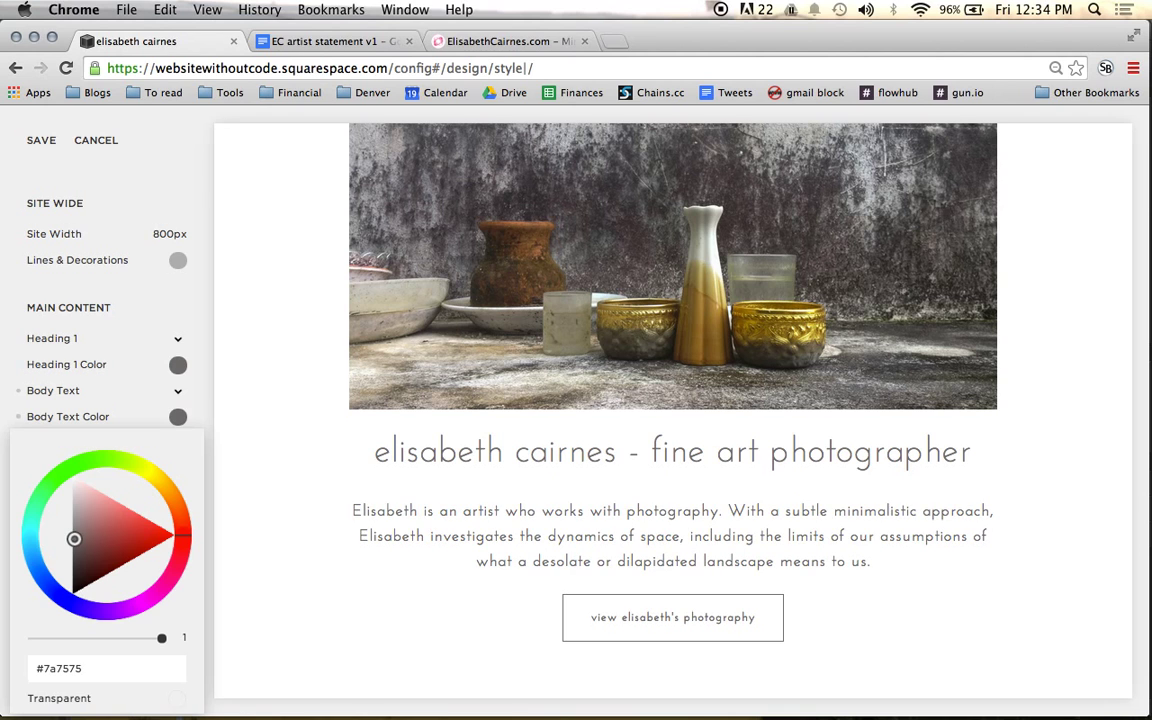
click(337, 400)
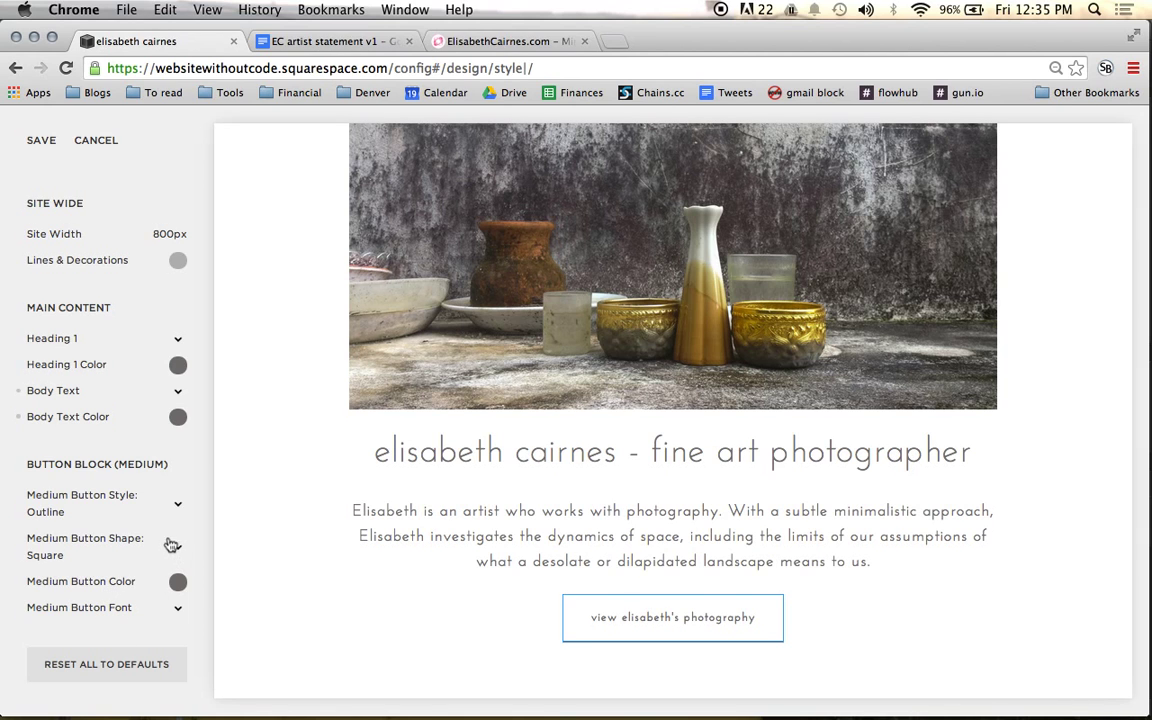
Check the body text font settings, save the style changes and leave the style editor.
click(175, 394)
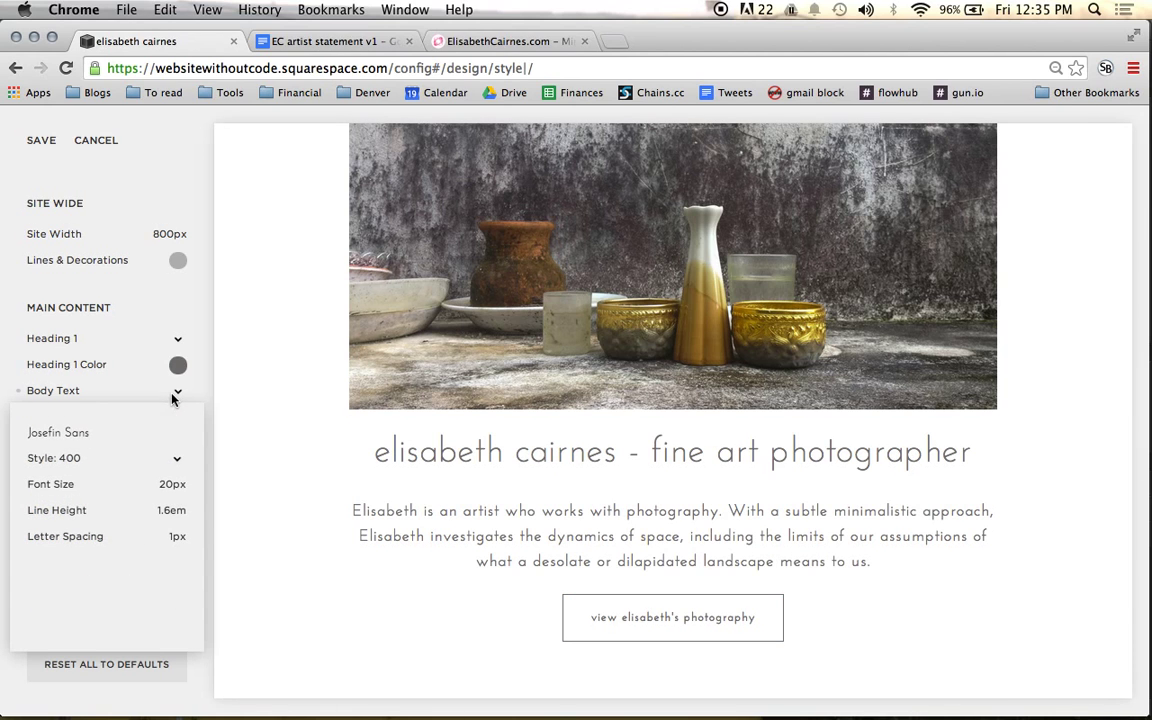
click(41, 141)
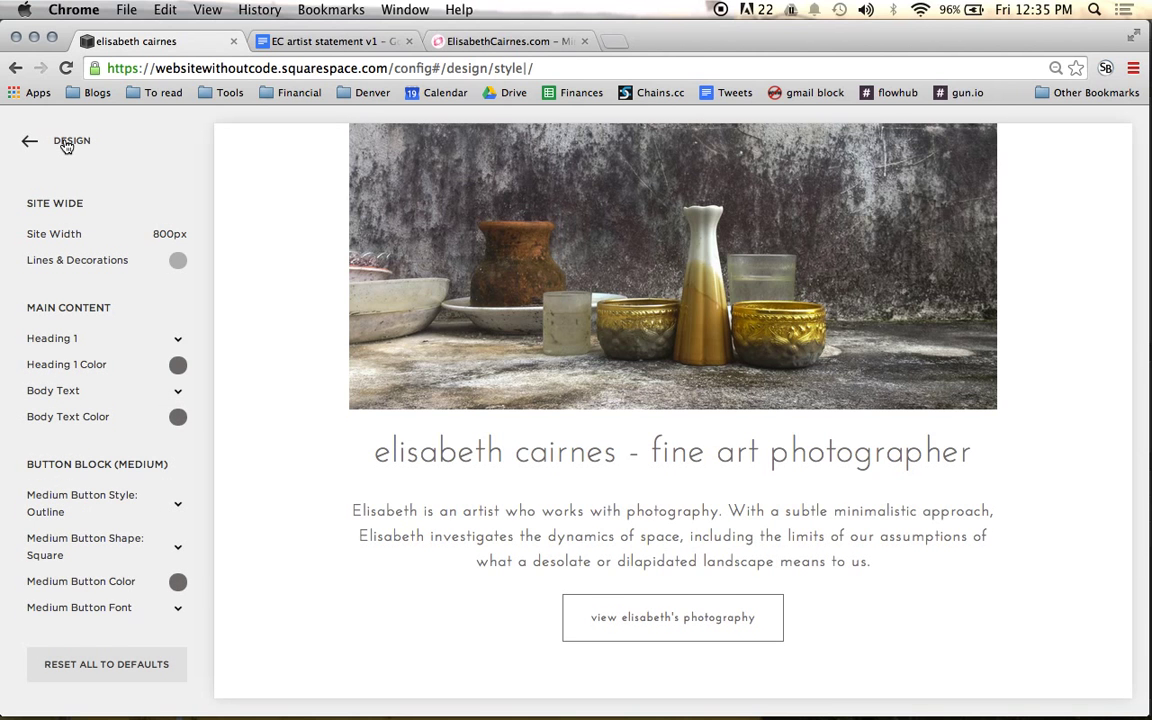
click(66, 146)
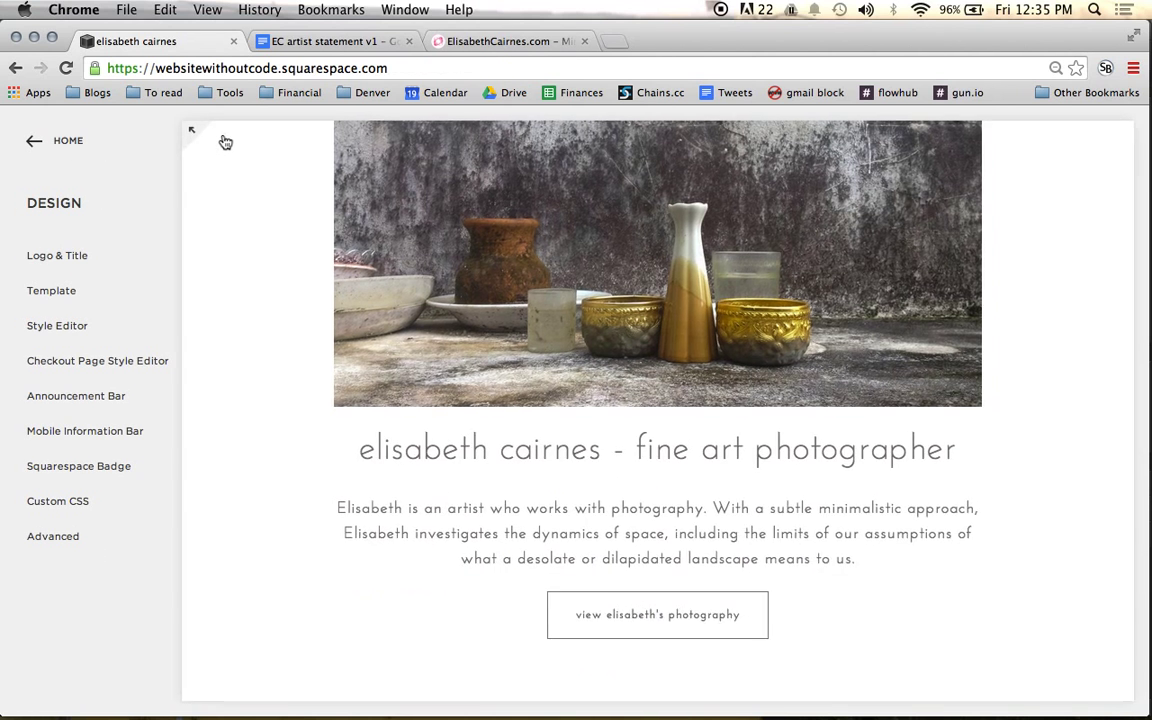
Review the restyled body text at full width from the footer up to the header, and close the preview.
click(225, 140)
scroll(592, 435, down, 4)
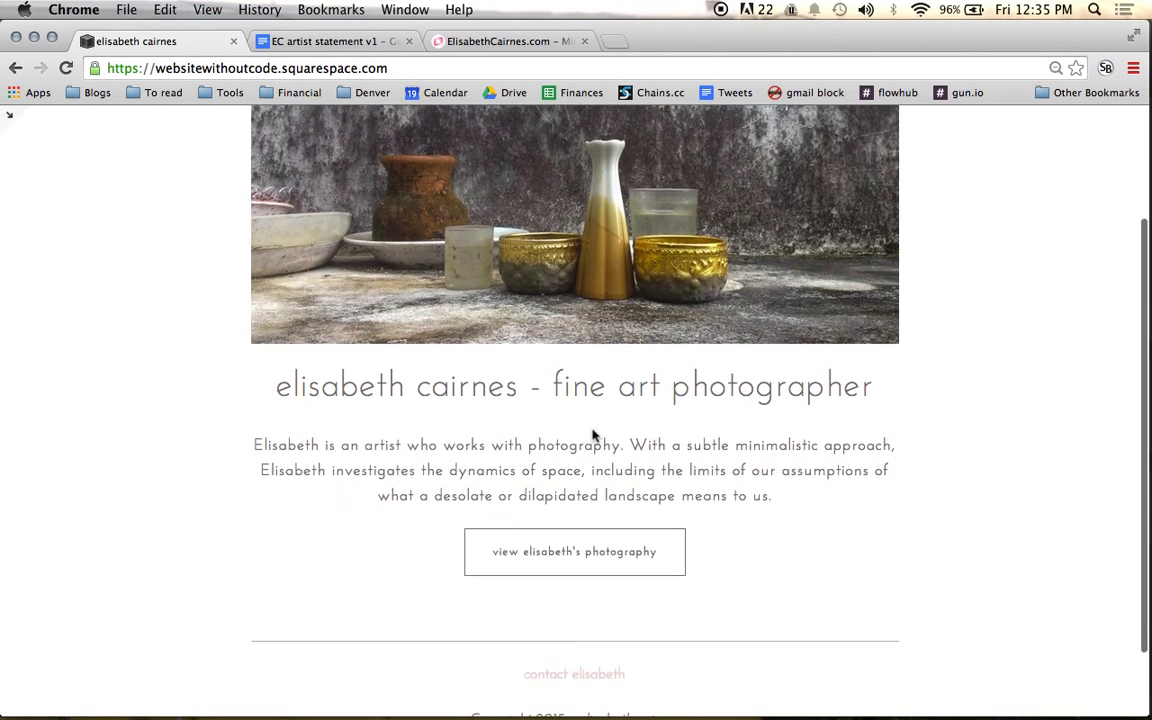
scroll(591, 437, up, 5)
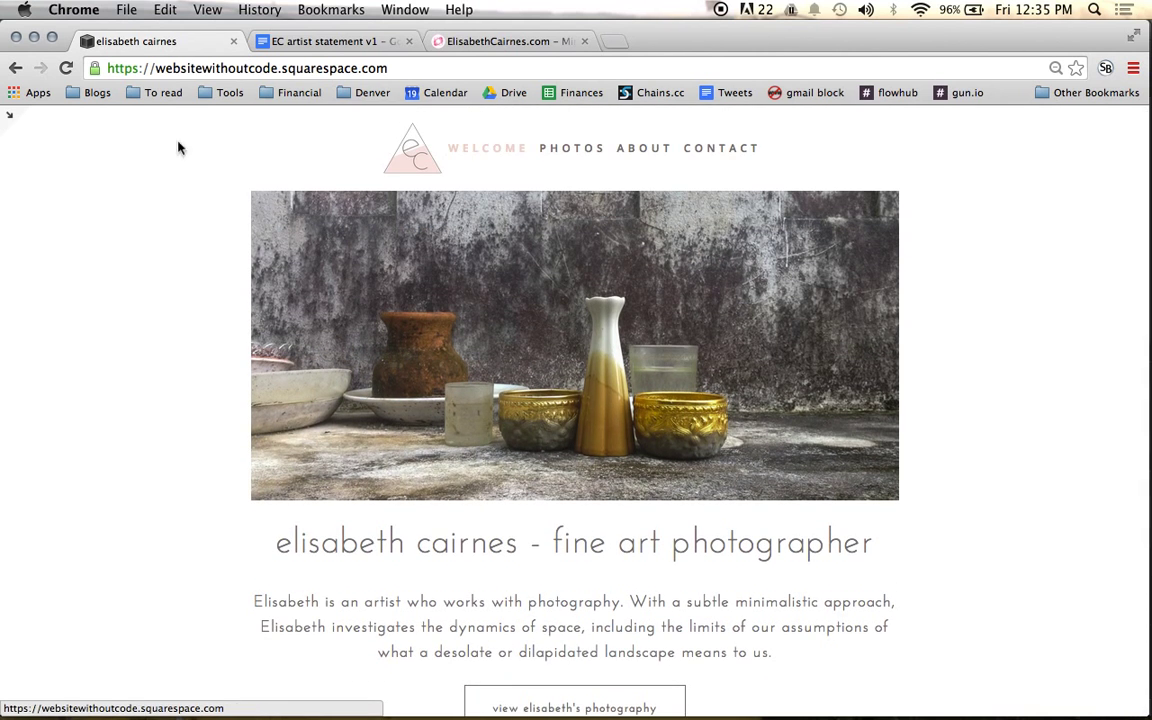
click(11, 114)
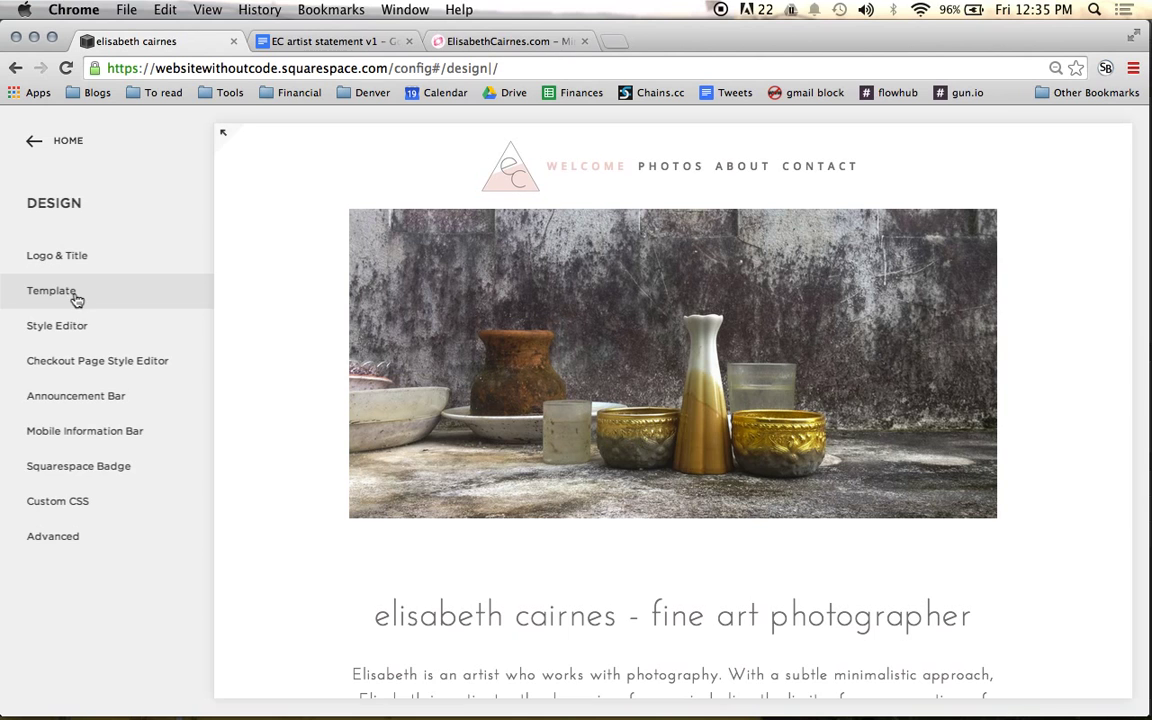
Open the style settings for the header navigation and change its font to Josefin Sans.
click(77, 325)
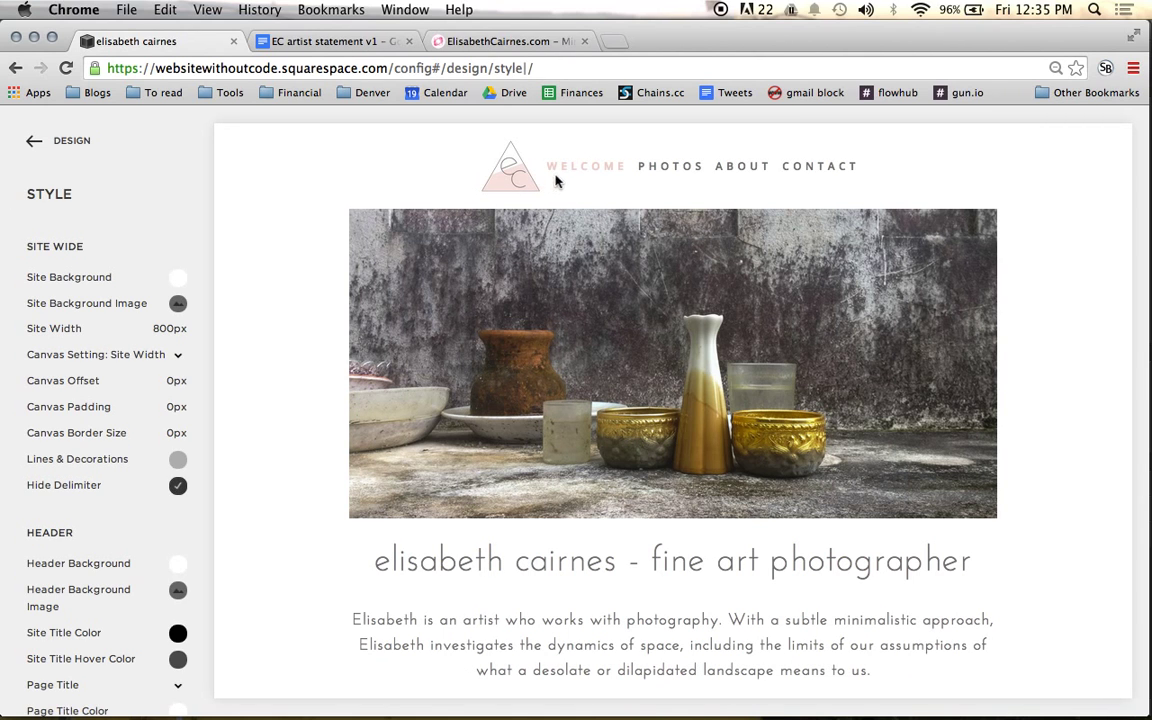
click(590, 175)
scroll(165, 327, down, 1)
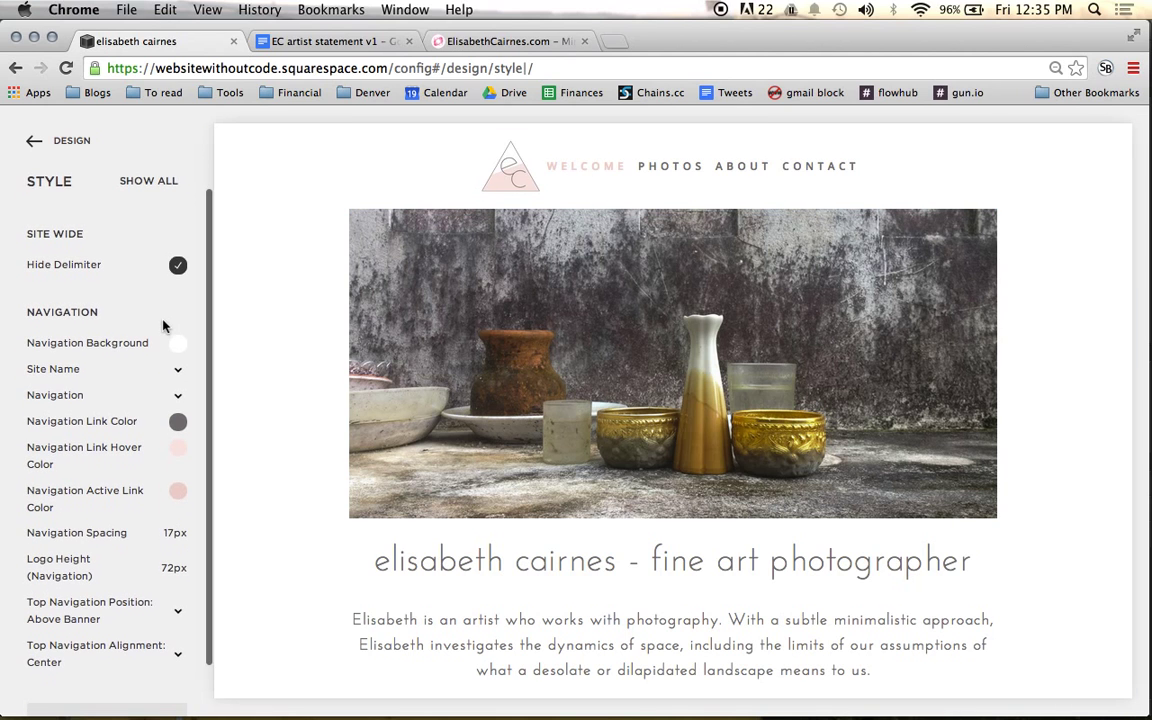
click(141, 395)
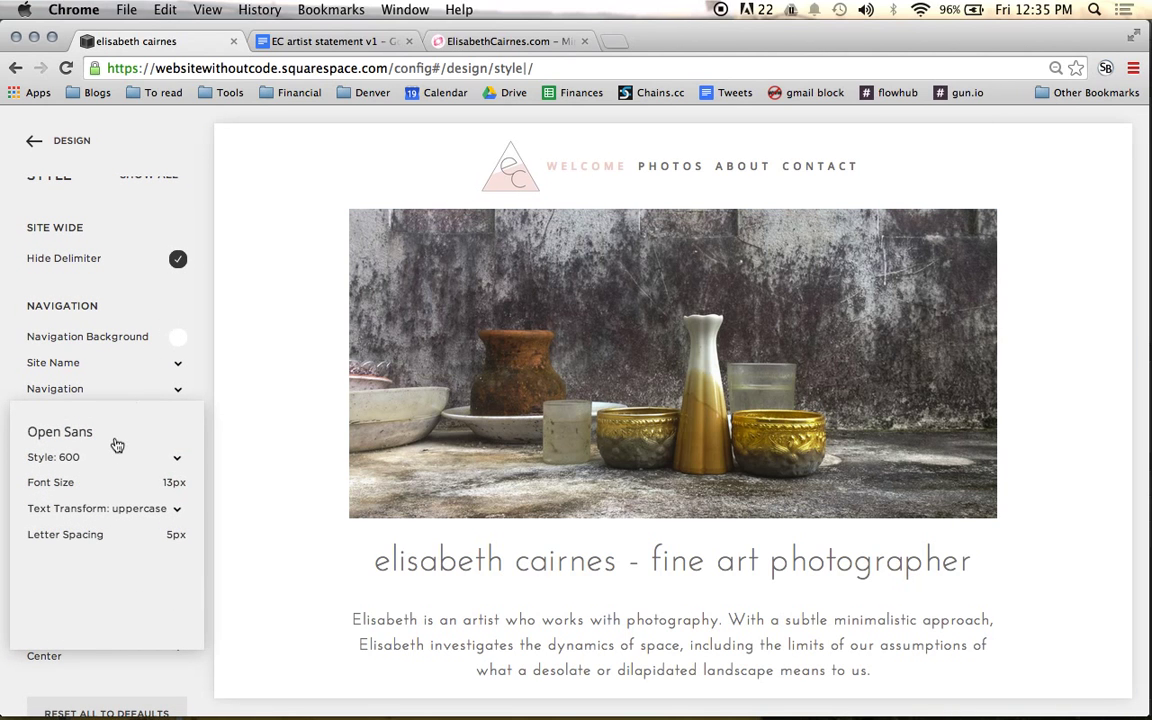
click(93, 438)
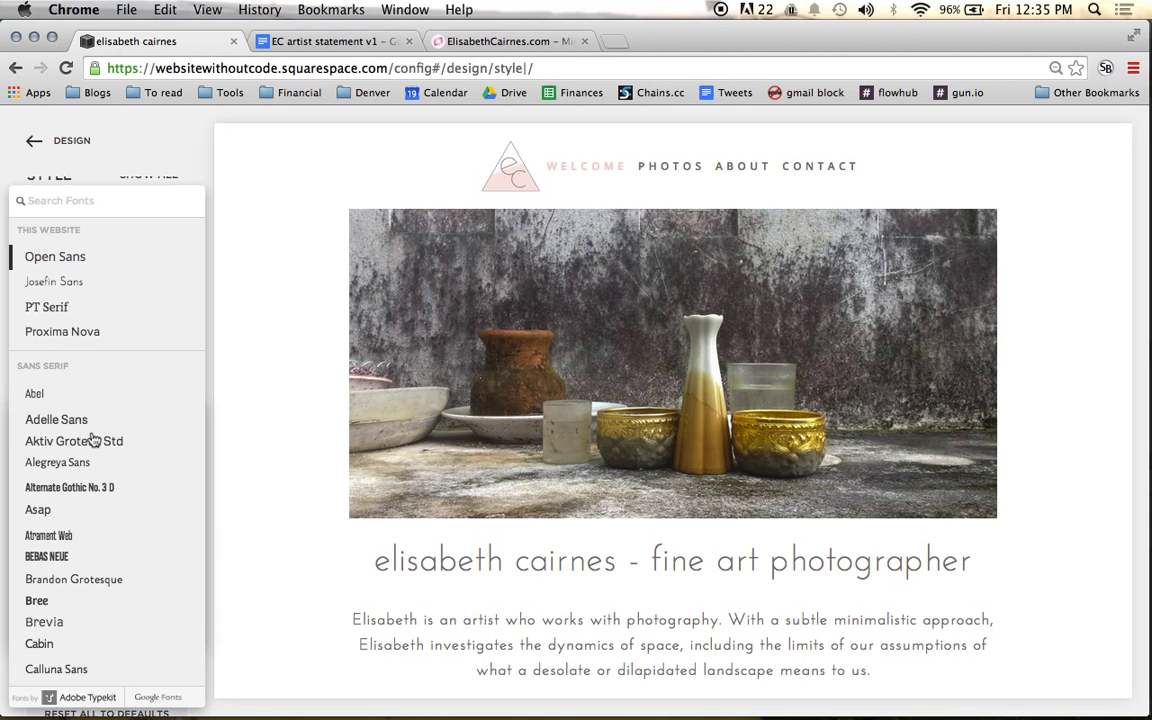
click(72, 282)
click(260, 279)
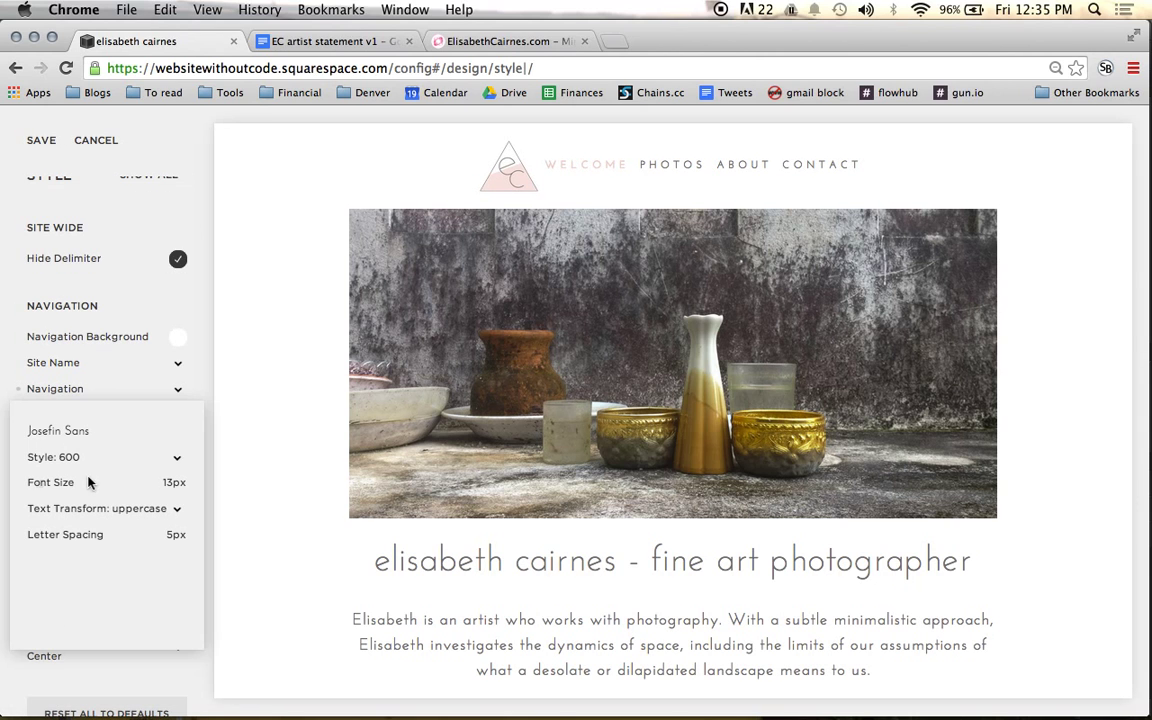
Set the navigation text transform to lowercase and enlarge its font size to about 24px.
click(100, 508)
click(108, 522)
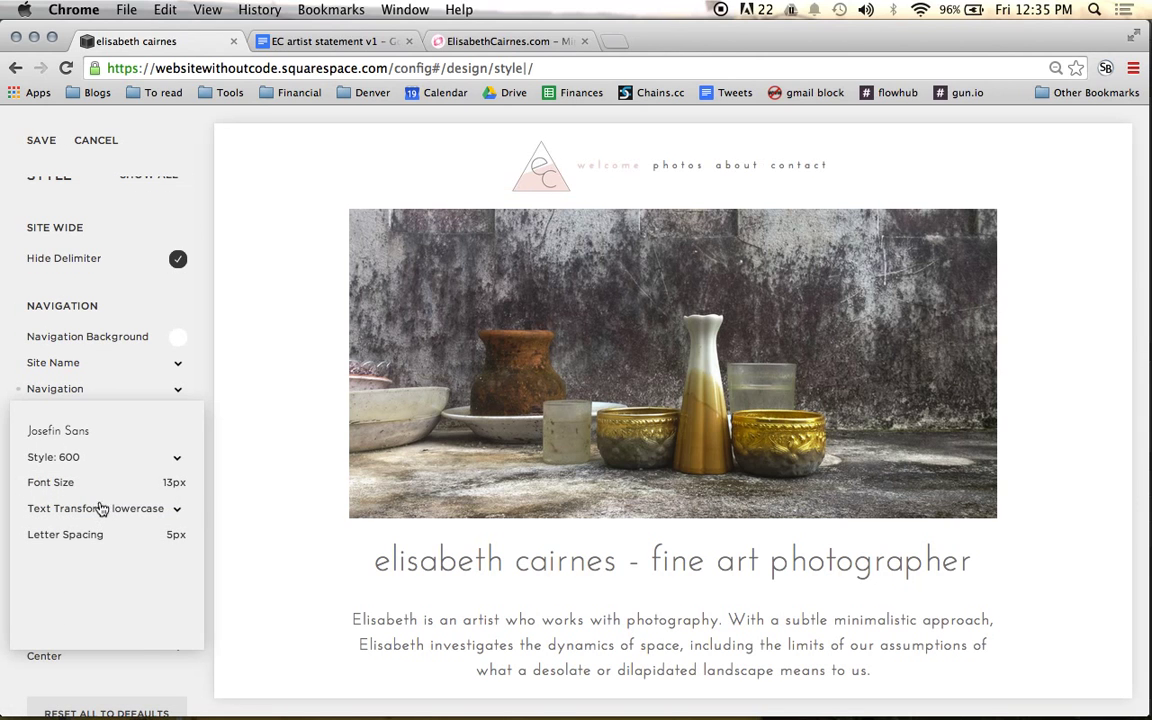
mouse_move(132, 539)
mouse_move(58, 487)
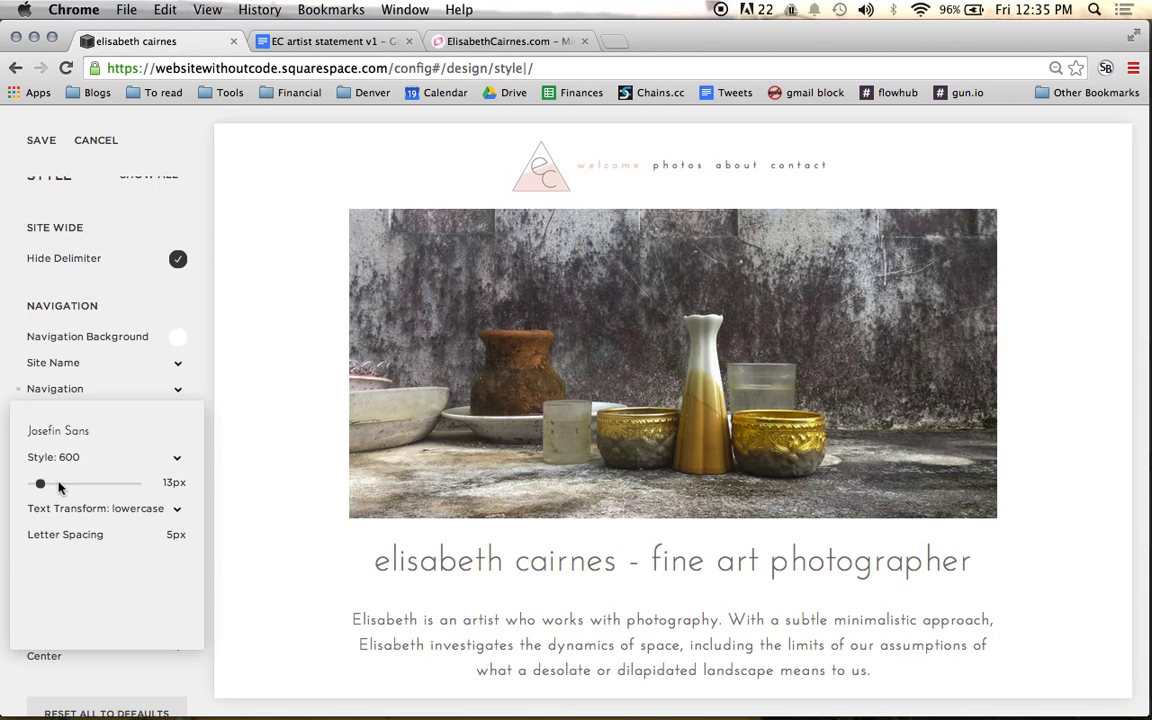
drag(40, 484, 58, 484)
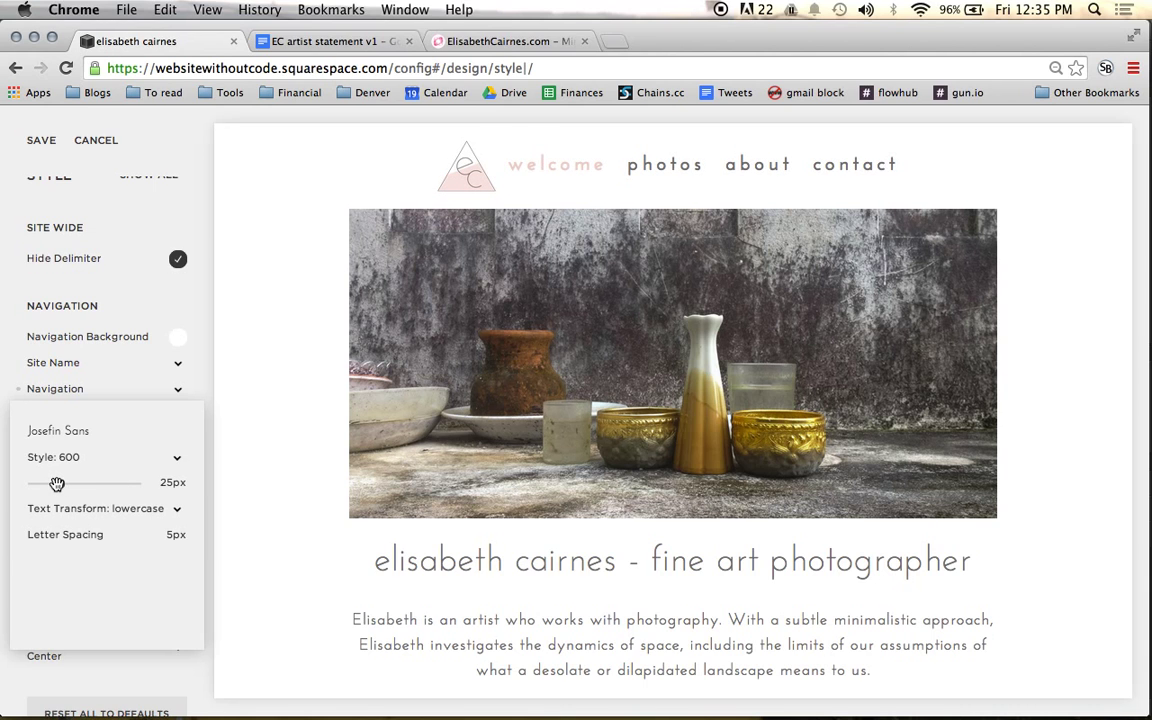
Lighten the navigation font style to 300 and reduce its font size slightly.
click(60, 457)
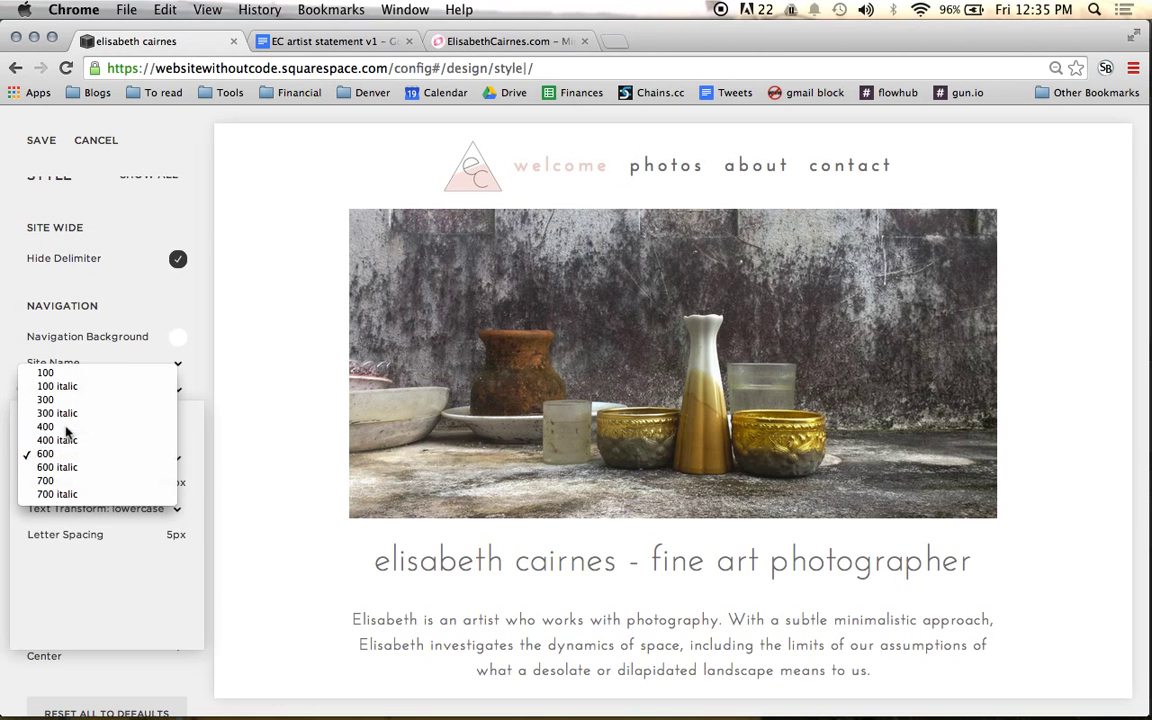
click(46, 427)
click(60, 456)
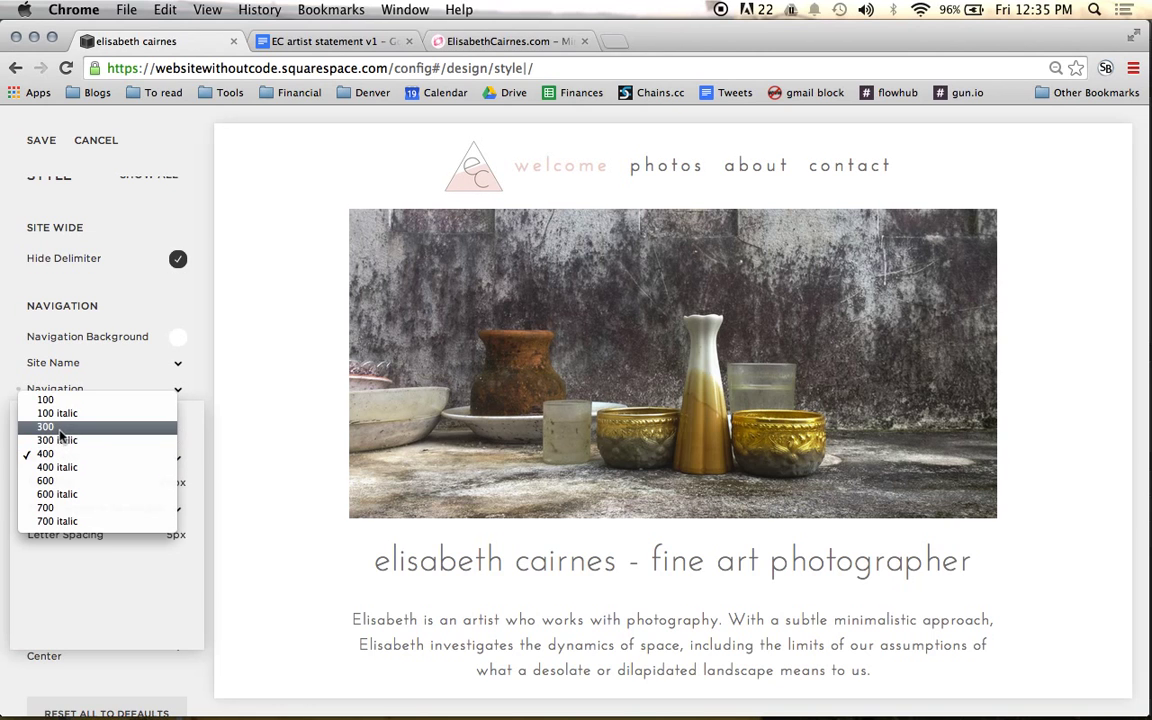
click(61, 434)
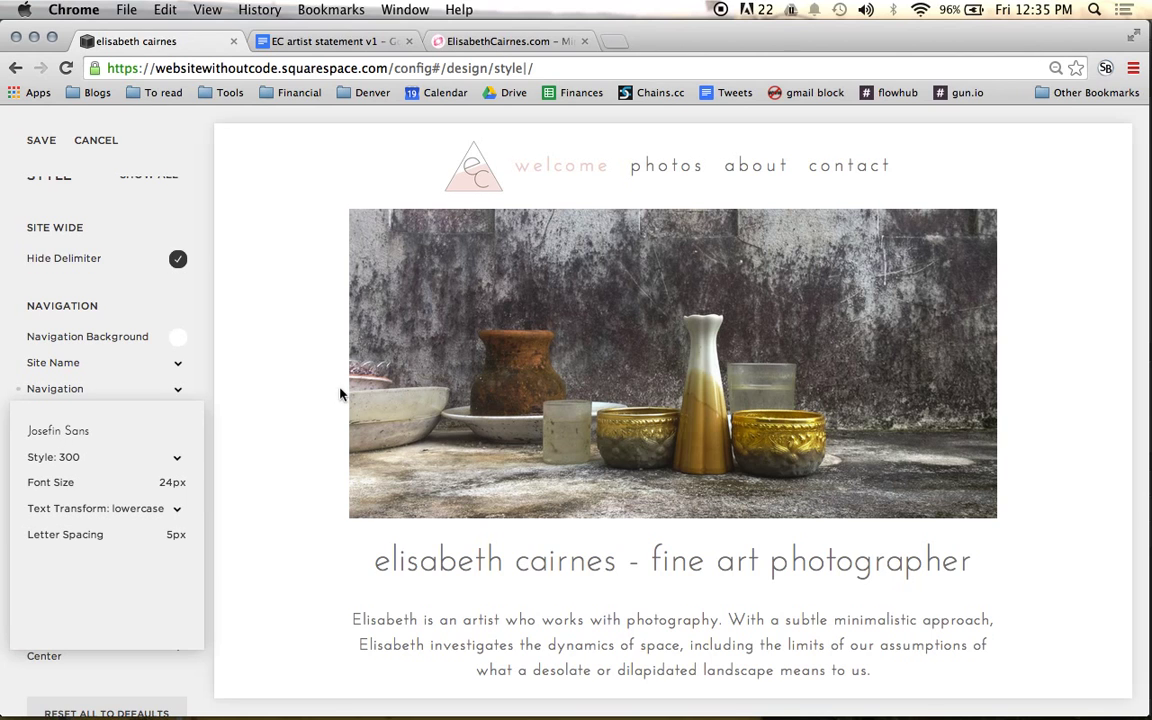
mouse_move(84, 486)
drag(56, 484, 54, 484)
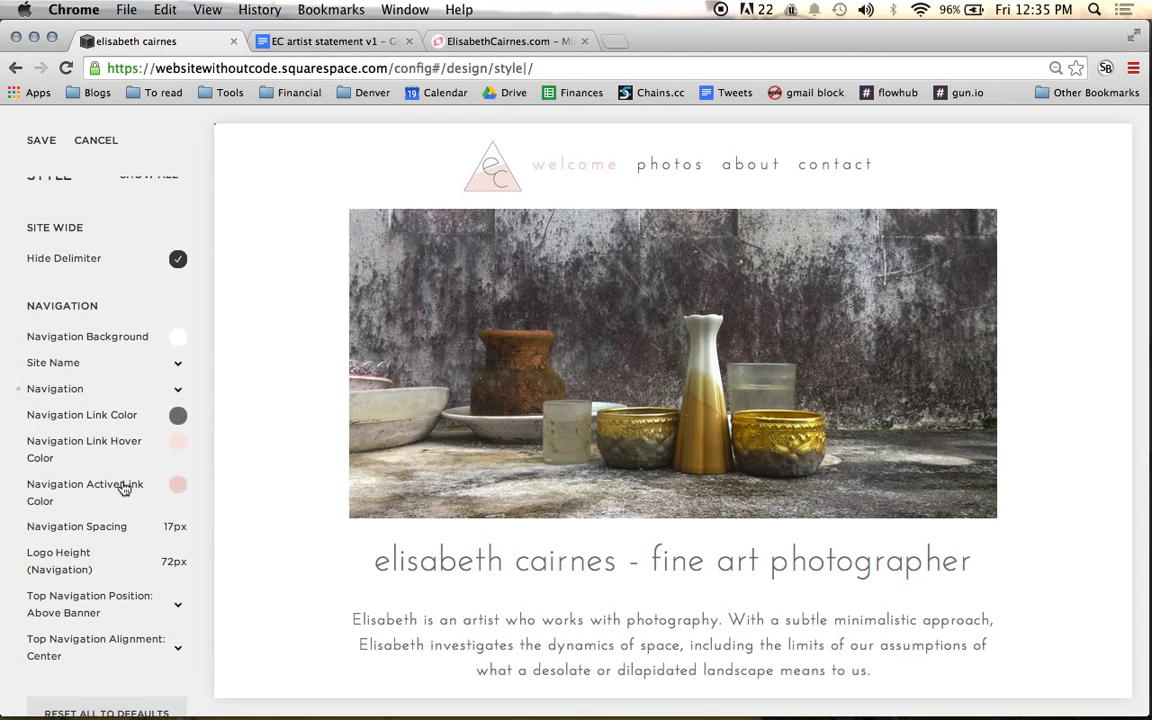
Save the navigation style changes and return to the design options.
mouse_move(50, 535)
mouse_move(50, 570)
click(42, 147)
click(72, 143)
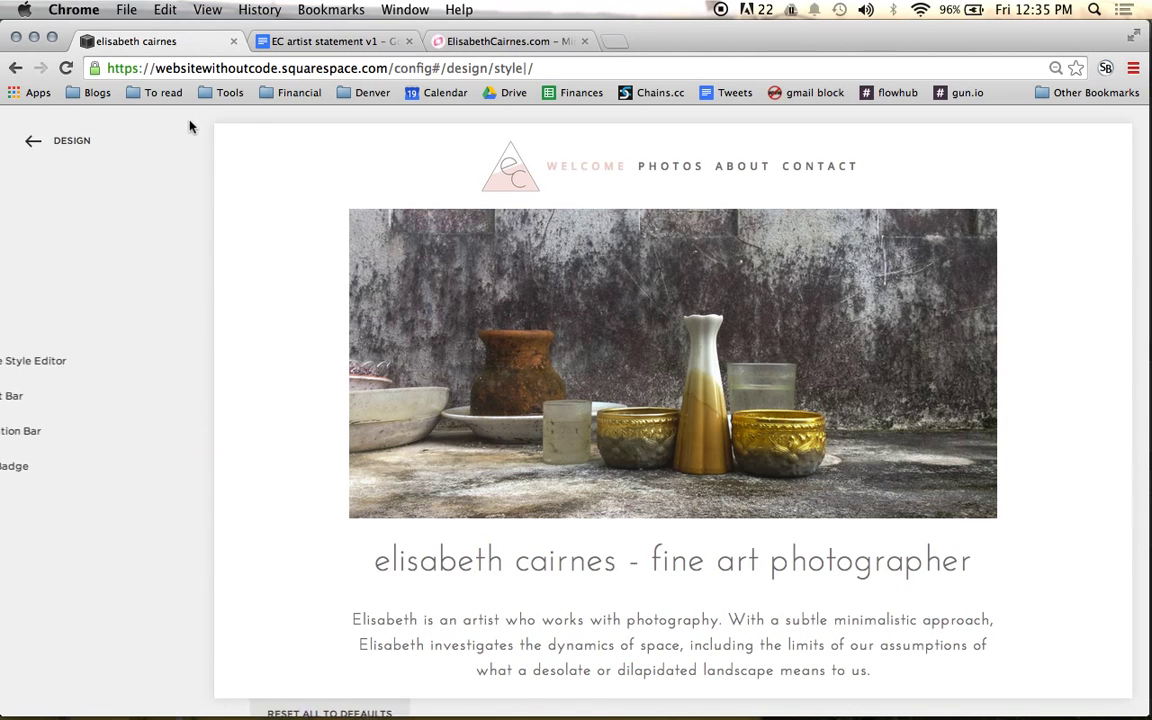
Preview the whole Welcome page at full width to examine the restyled navigation with the rest of the design.
click(223, 134)
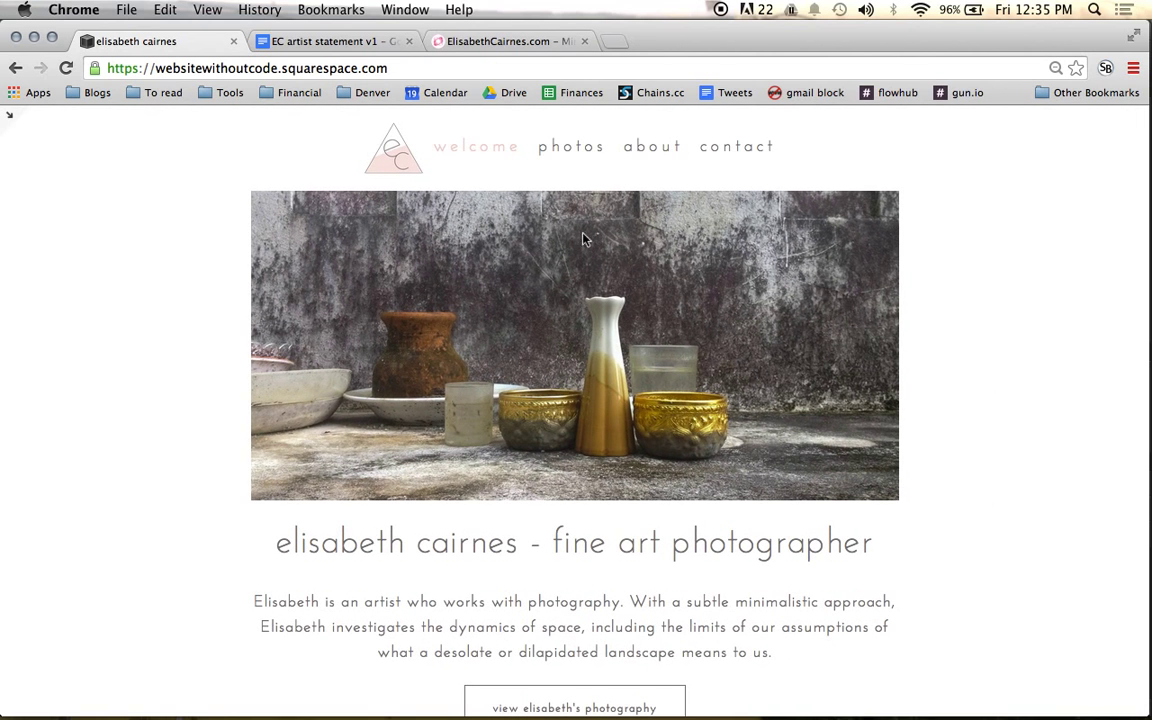
scroll(595, 225, down, 1)
scroll(601, 220, down, 3)
scroll(604, 219, up, 4)
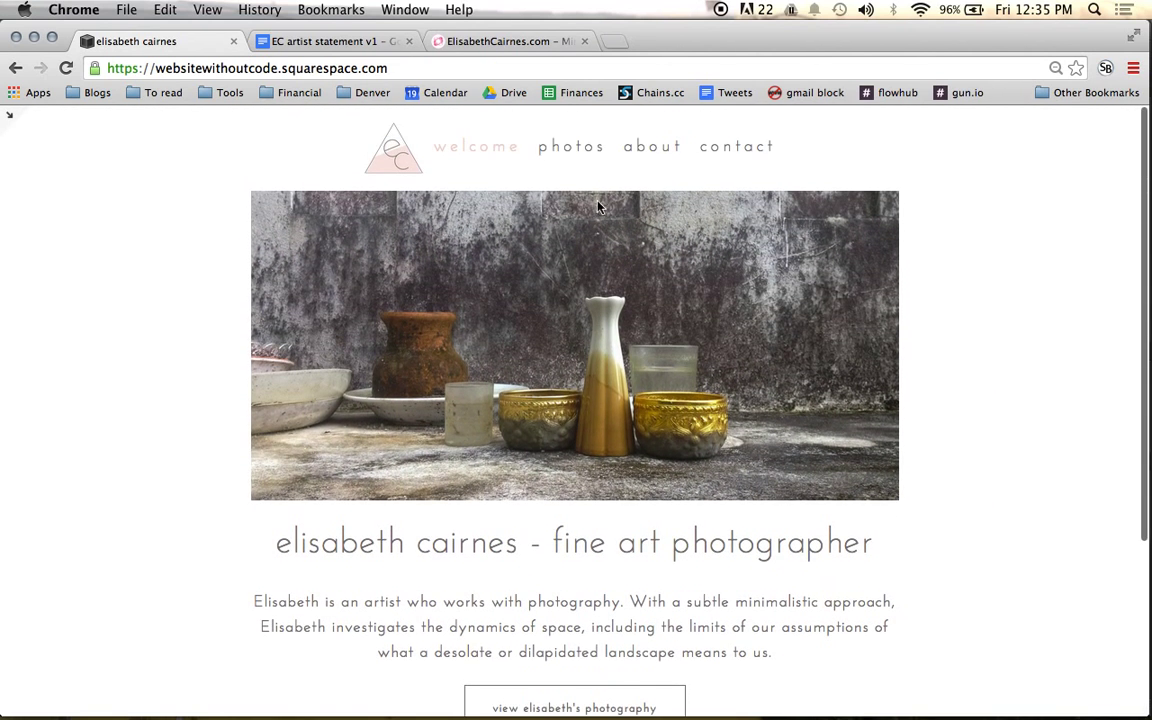
Open the Photos page in the preview and review its photo gallery down to the footer.
click(559, 150)
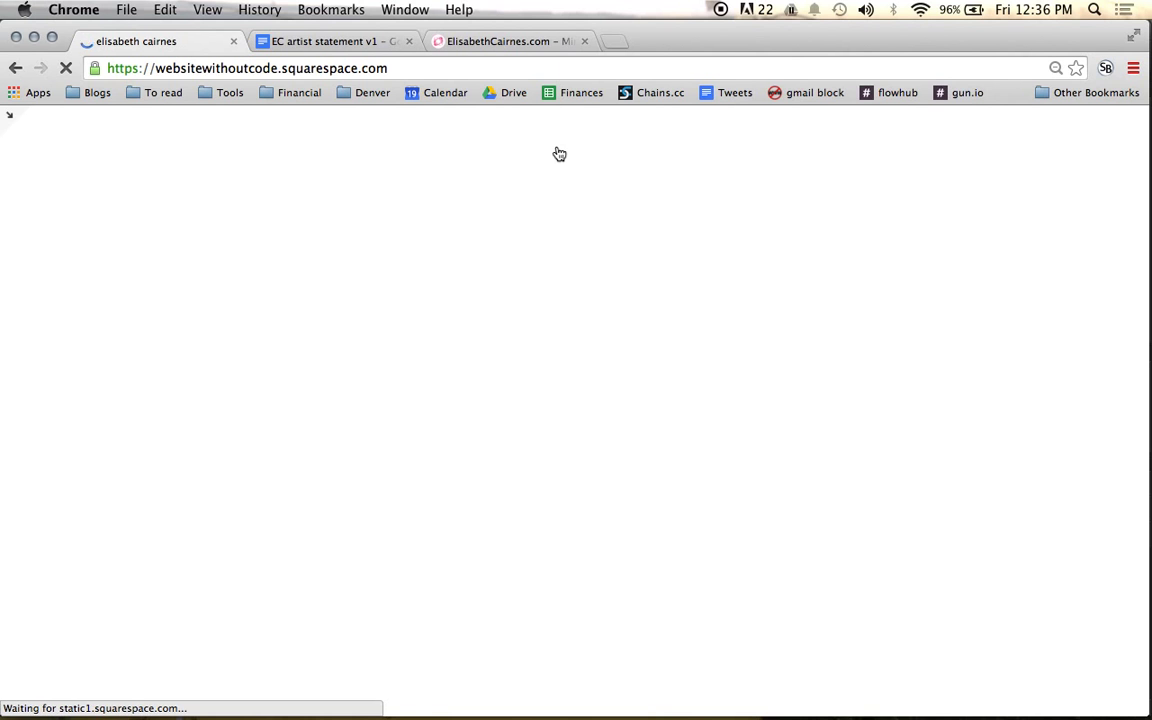
click(559, 152)
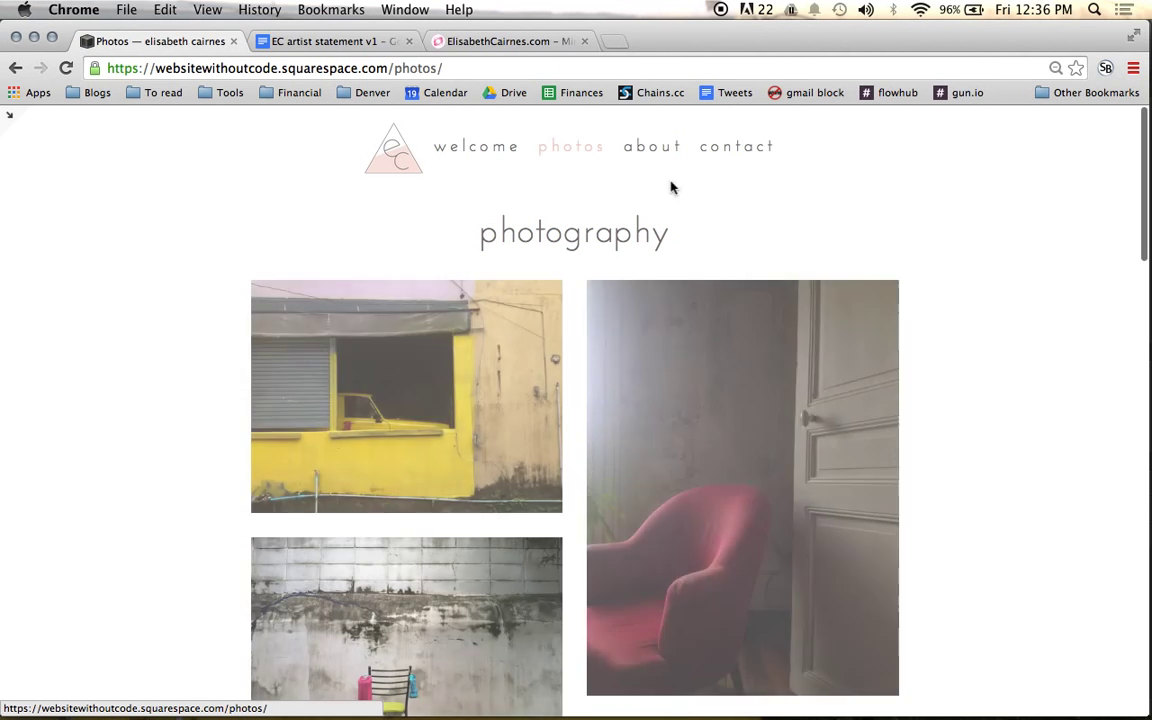
scroll(957, 279, down, 5)
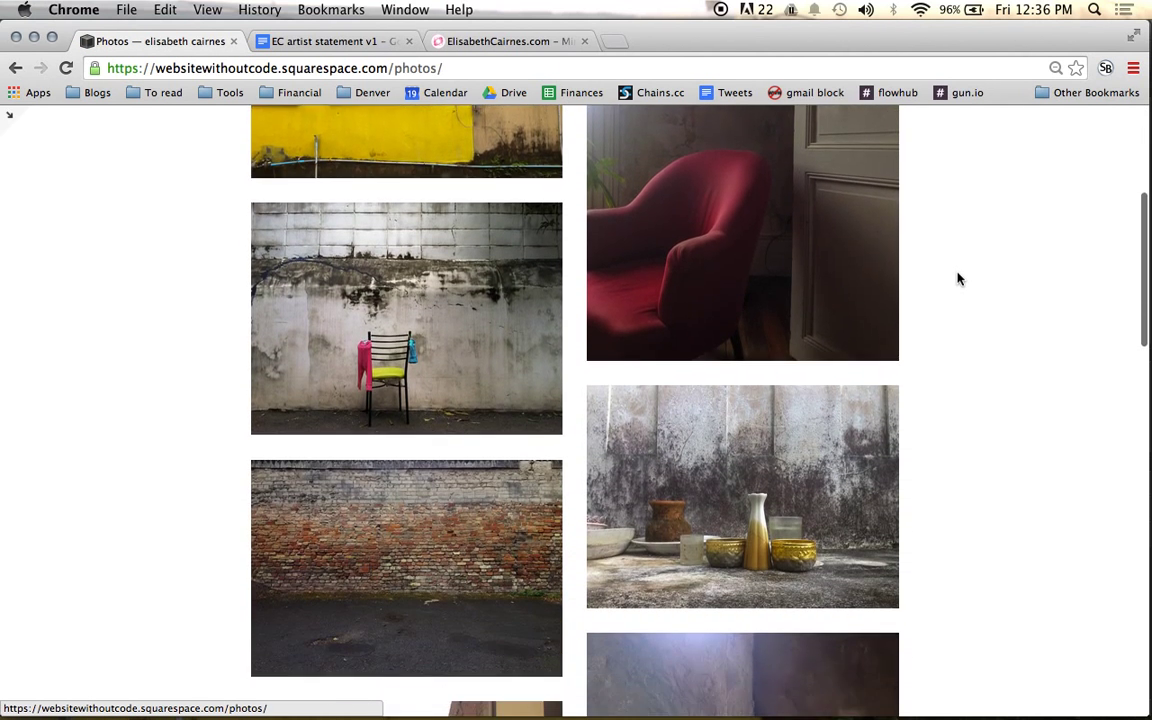
scroll(957, 279, down, 5)
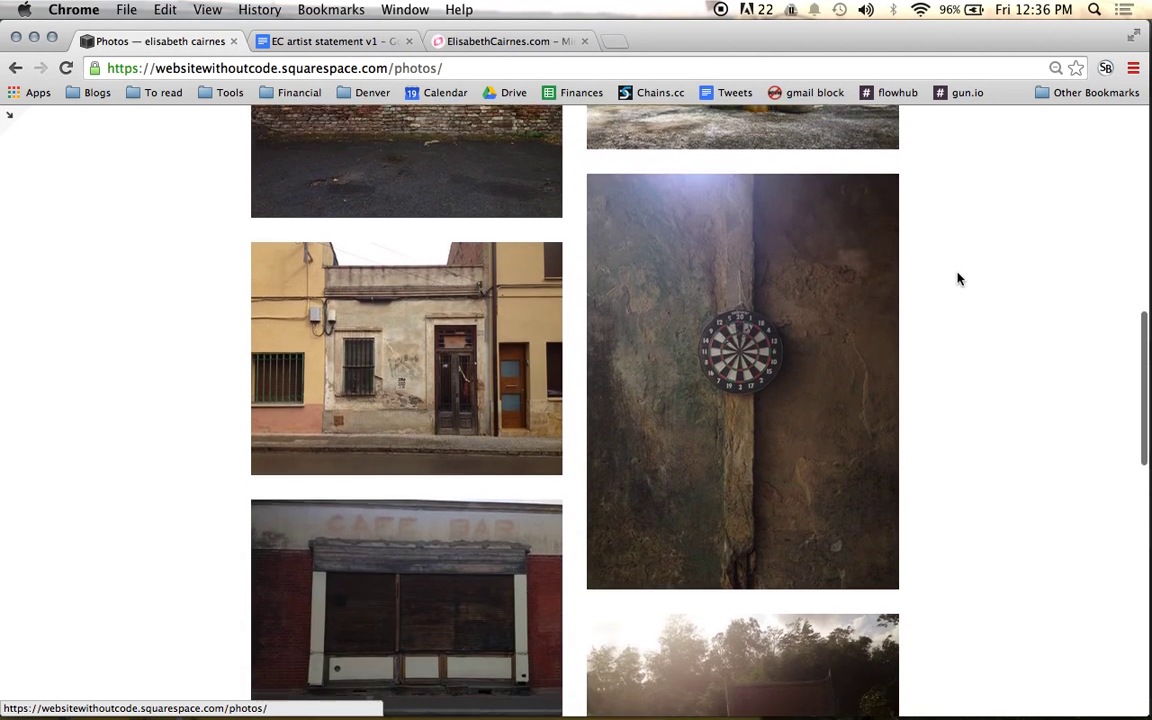
scroll(957, 279, down, 7)
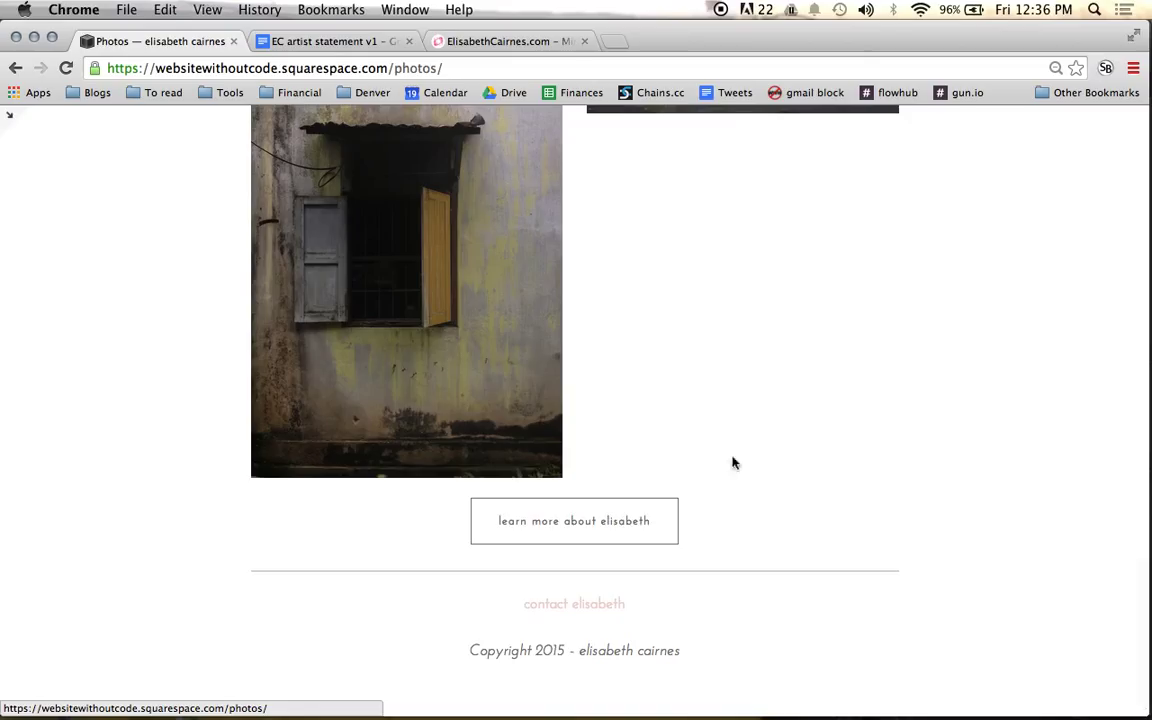
Test the page buttons by going from the Photos page to the About page and back to the gallery.
click(651, 523)
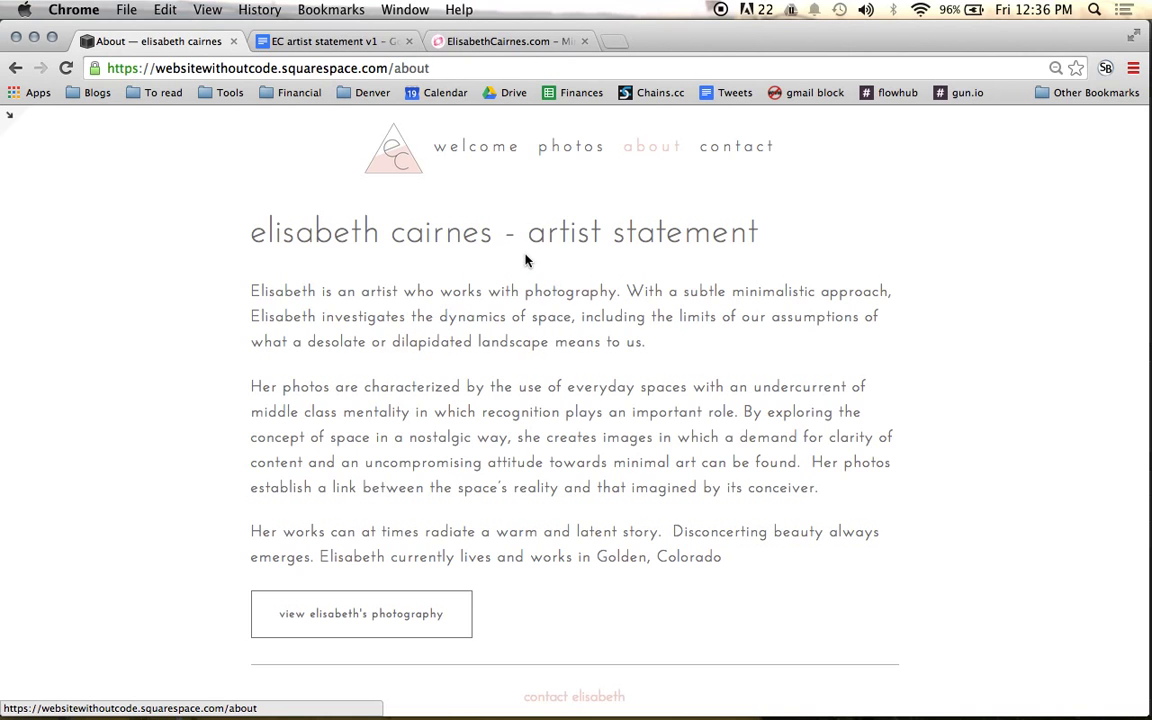
scroll(585, 289, down, 2)
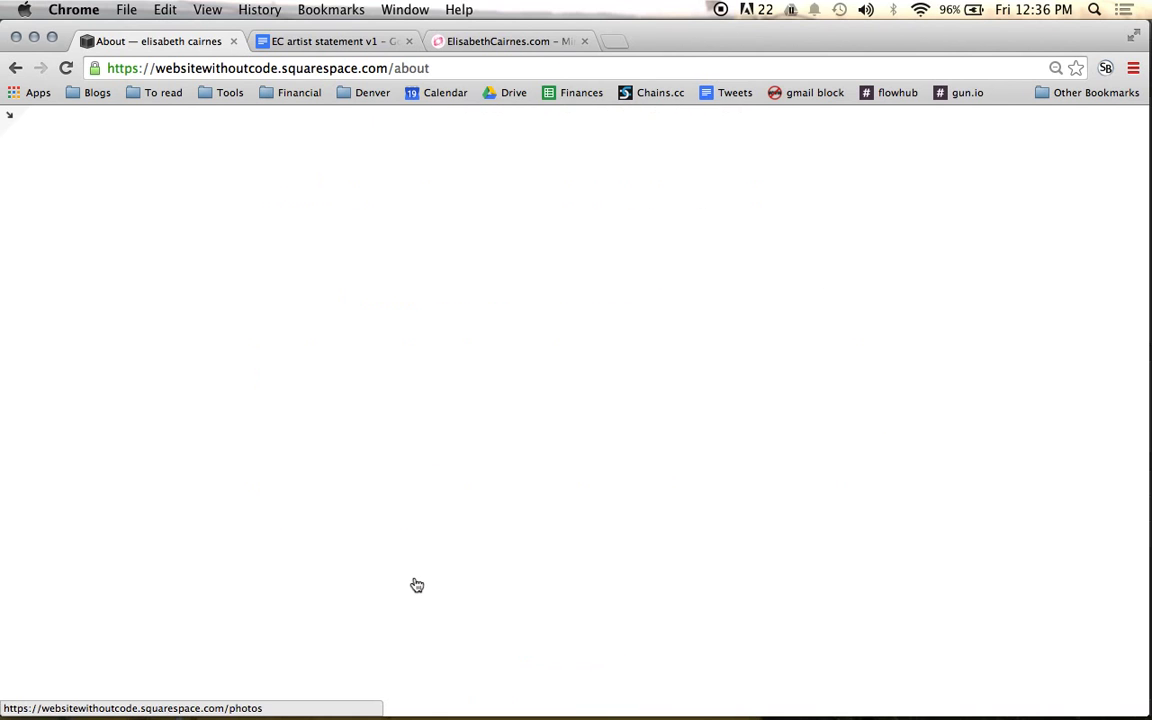
scroll(841, 216, down, 10)
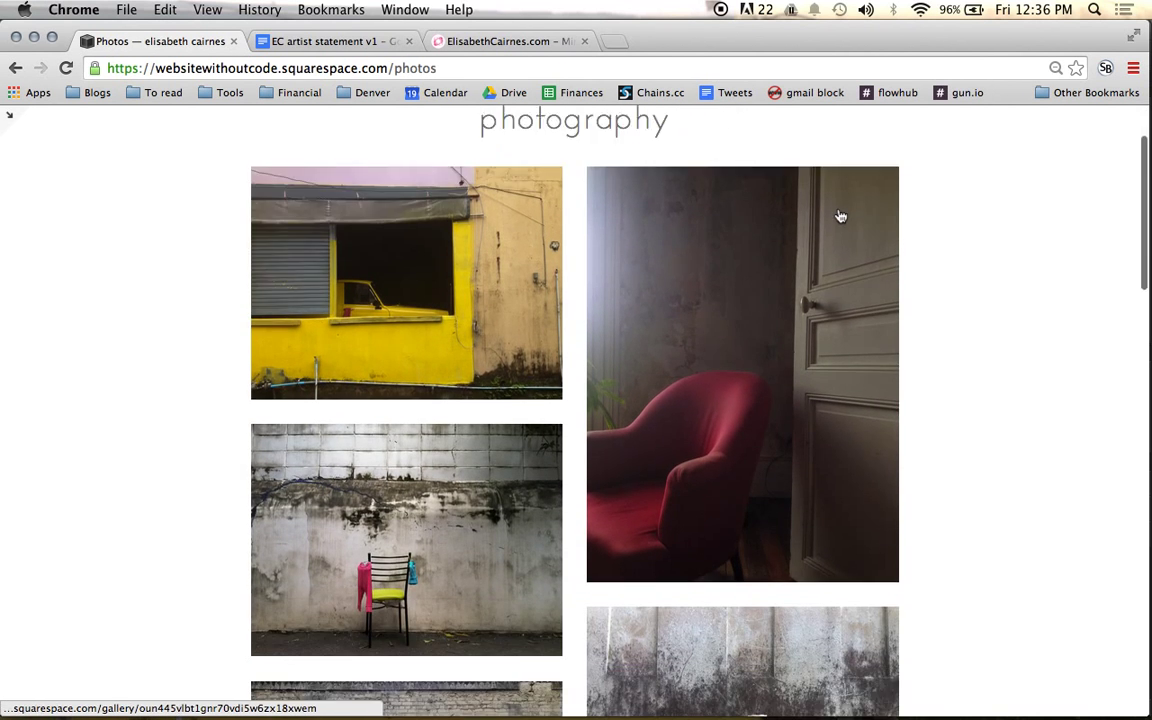
scroll(841, 216, down, 10)
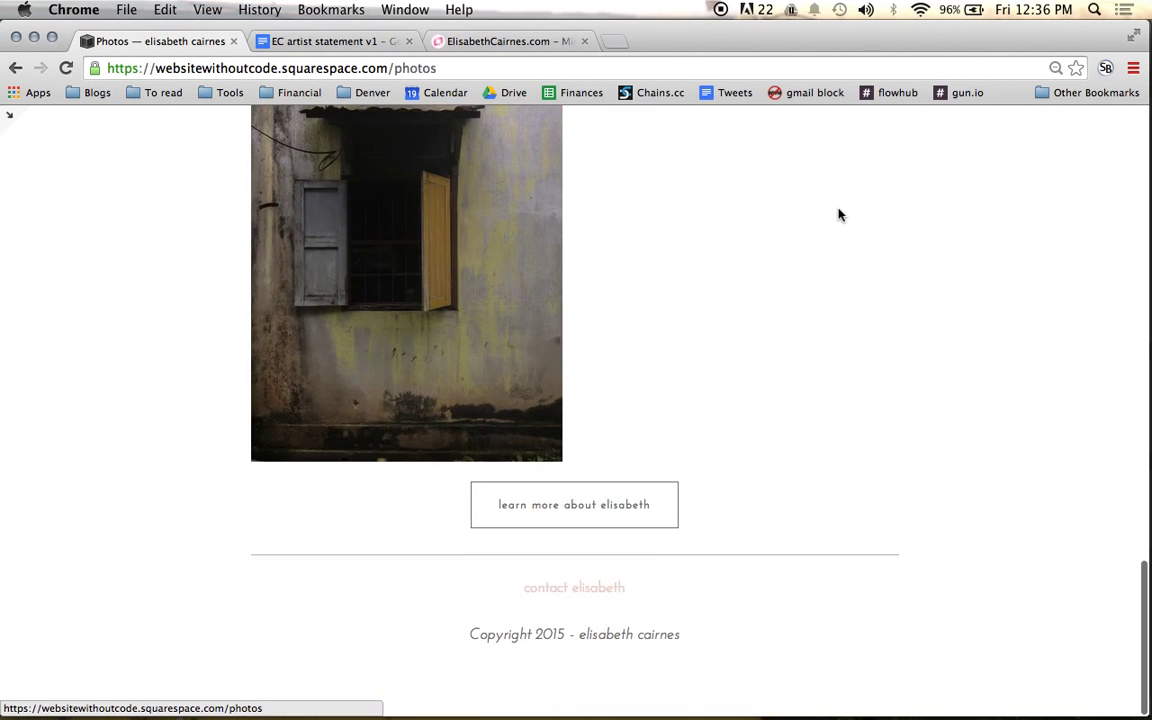
Follow the footer's contact link to check the Contact page, and return to the About page.
click(587, 598)
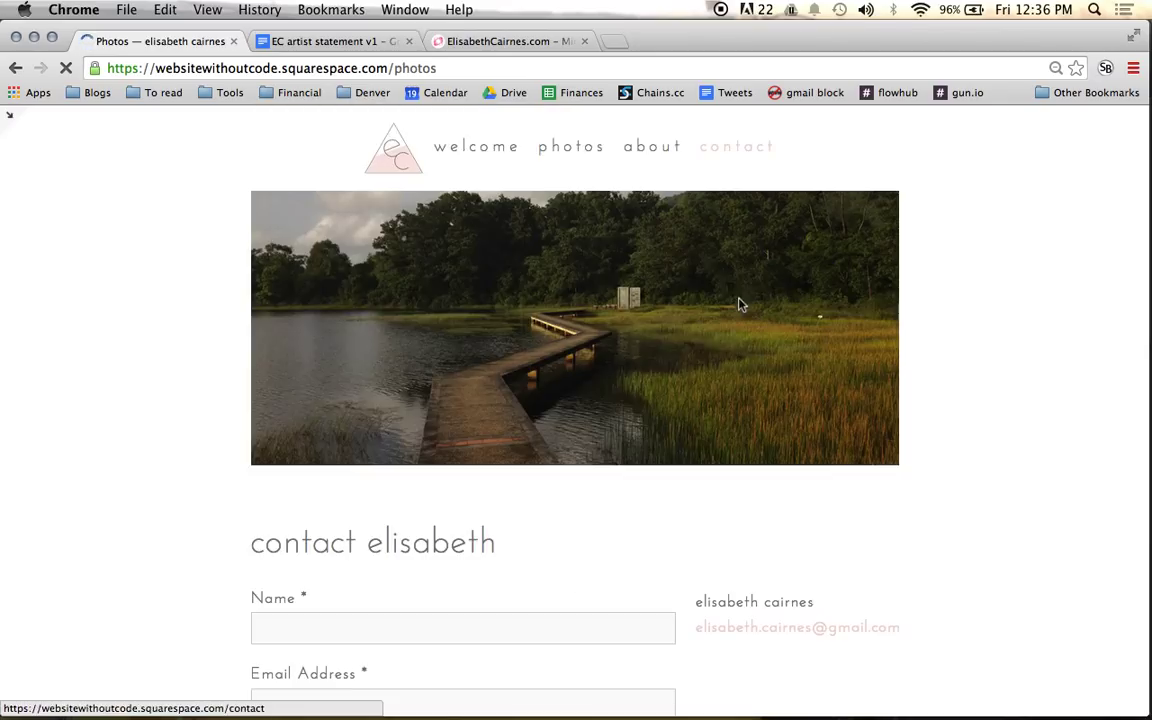
scroll(890, 265, down, 1)
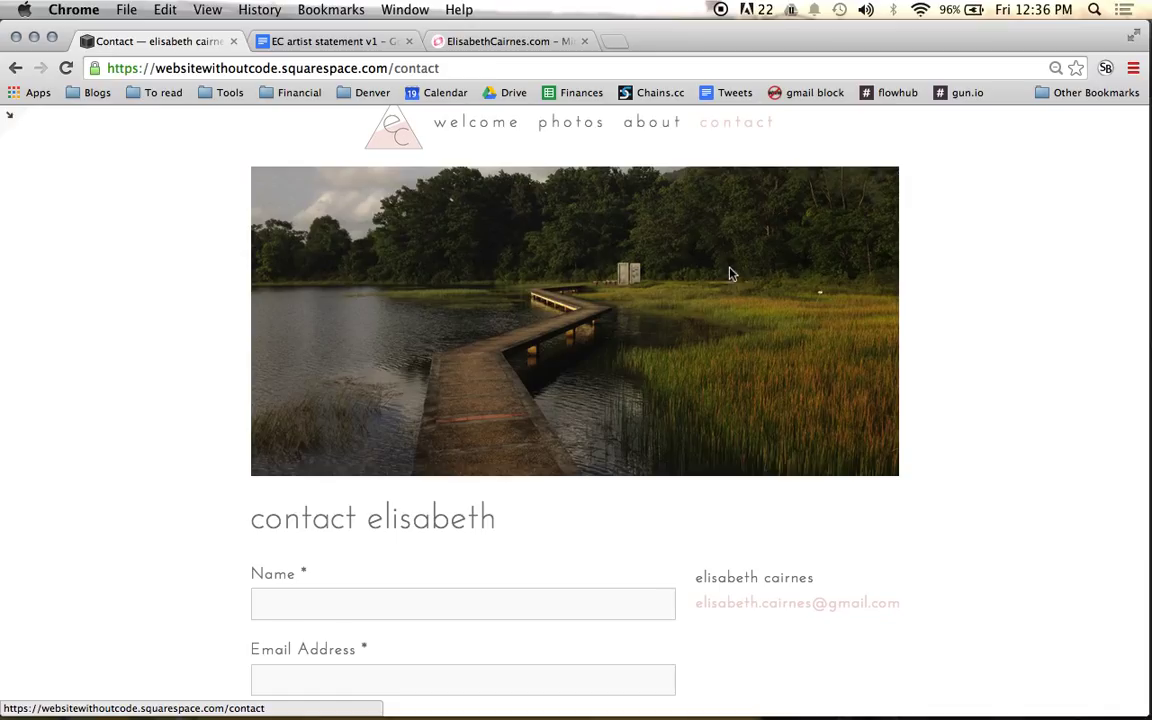
click(655, 133)
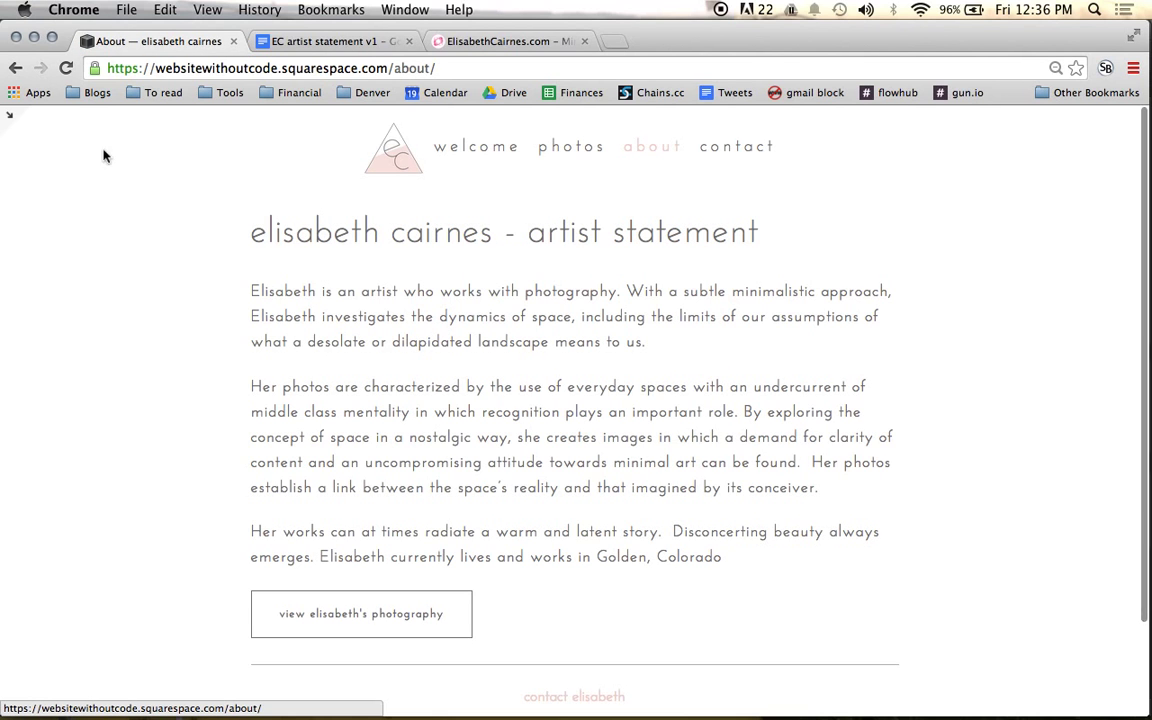
Exit the full-width preview and upload Chair_2.jpg as the thumbnail image in the About page's settings.
click(8, 117)
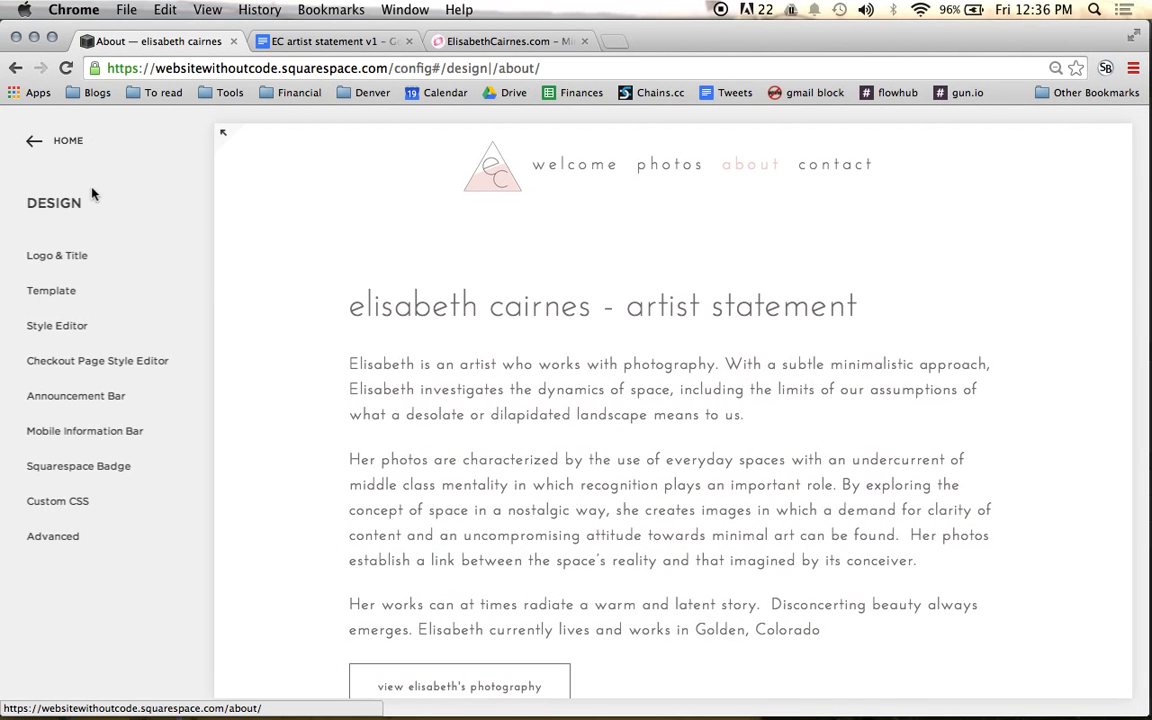
click(31, 140)
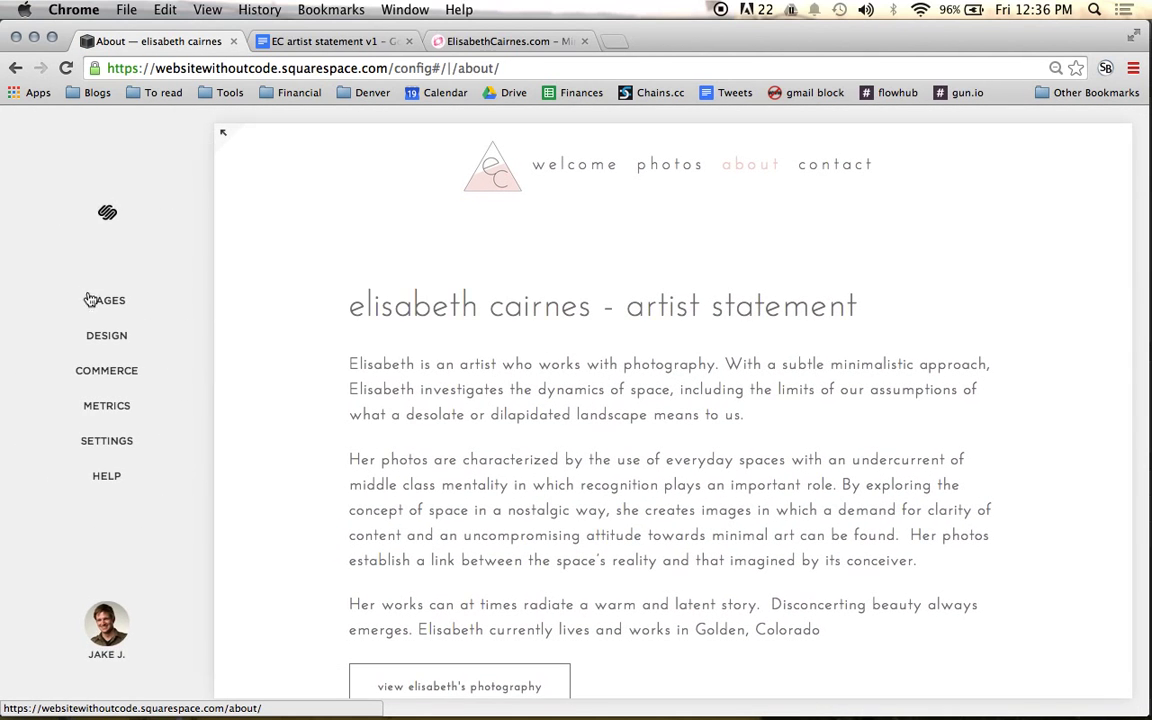
click(90, 312)
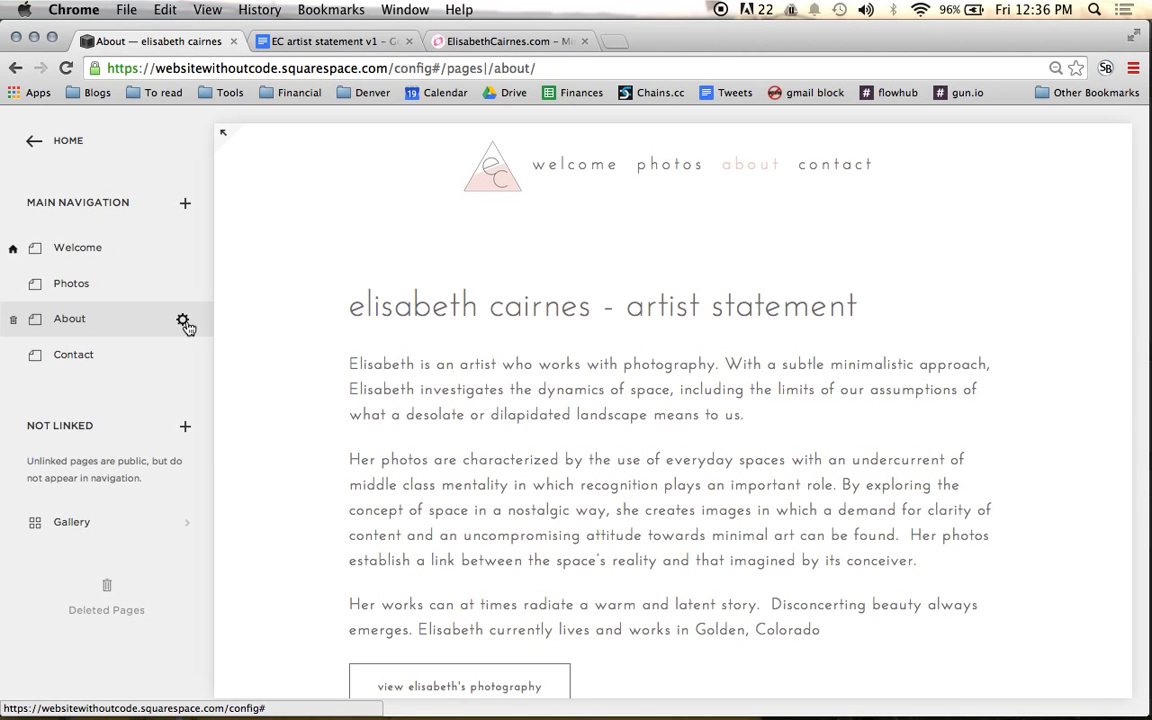
click(183, 321)
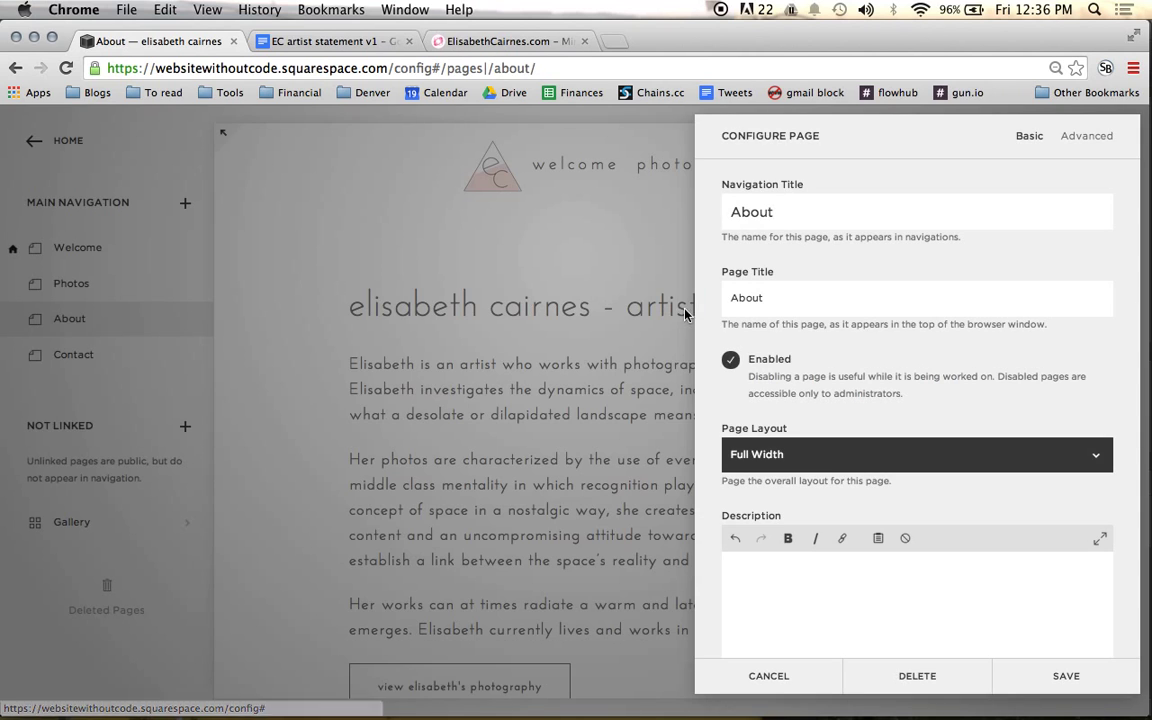
scroll(902, 500, down, 5)
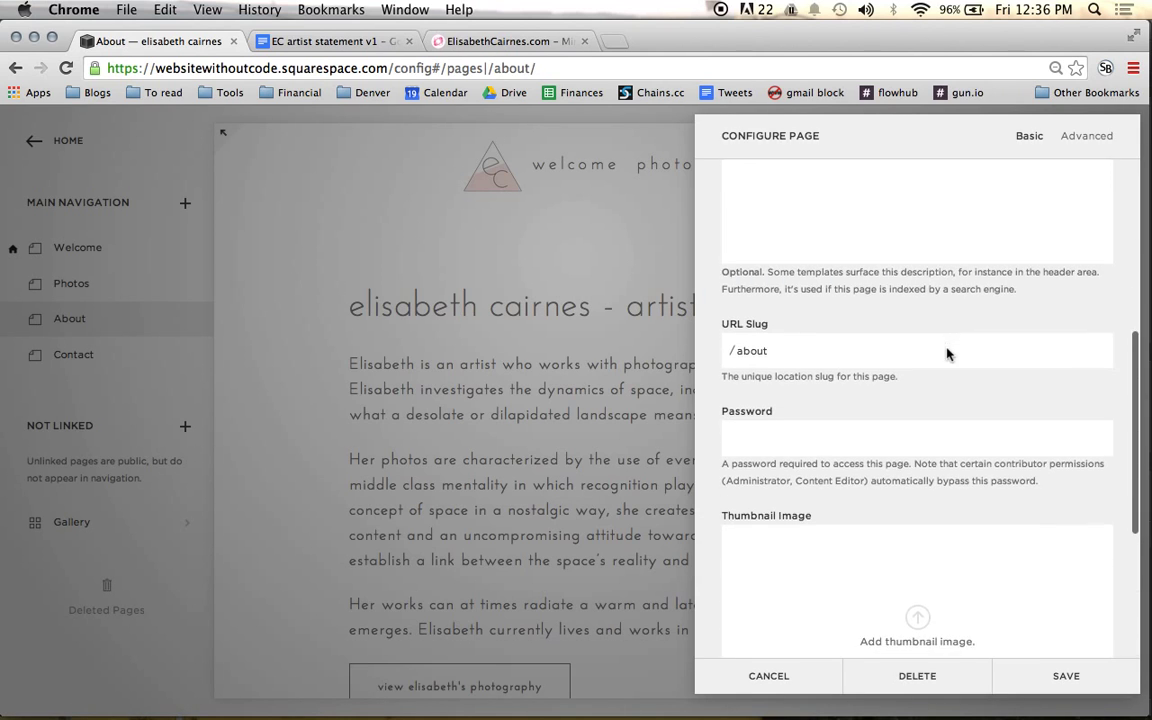
click(902, 552)
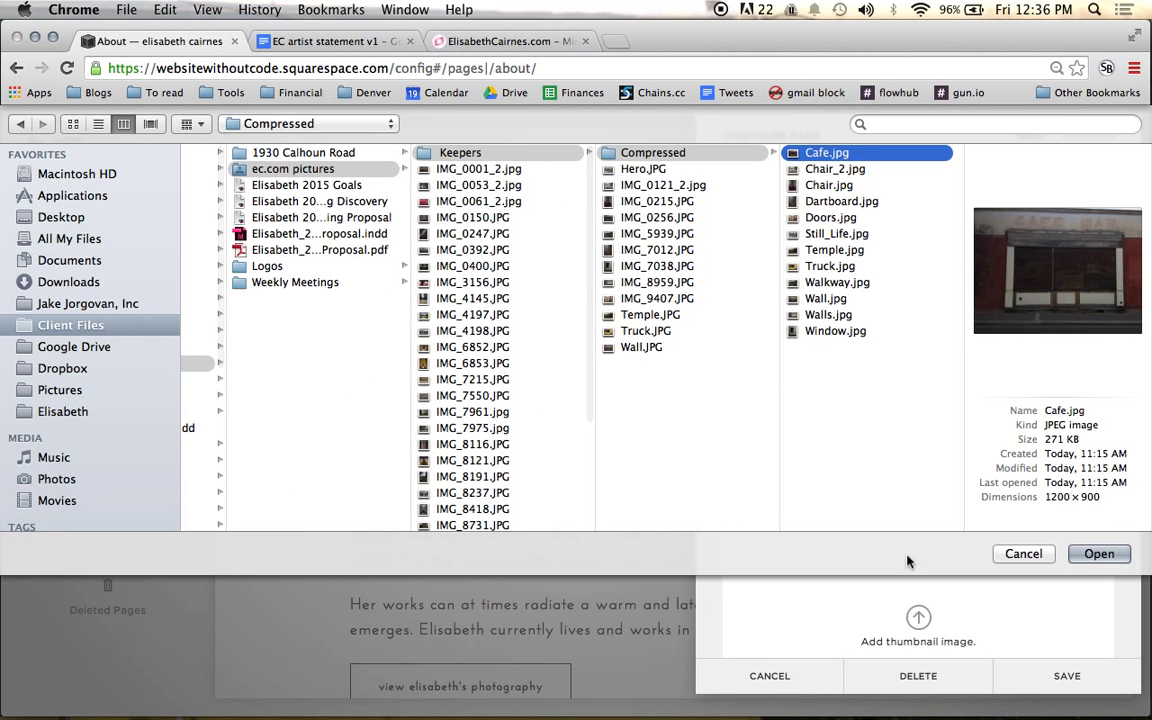
key(Down)
key(Down)
key(Up)
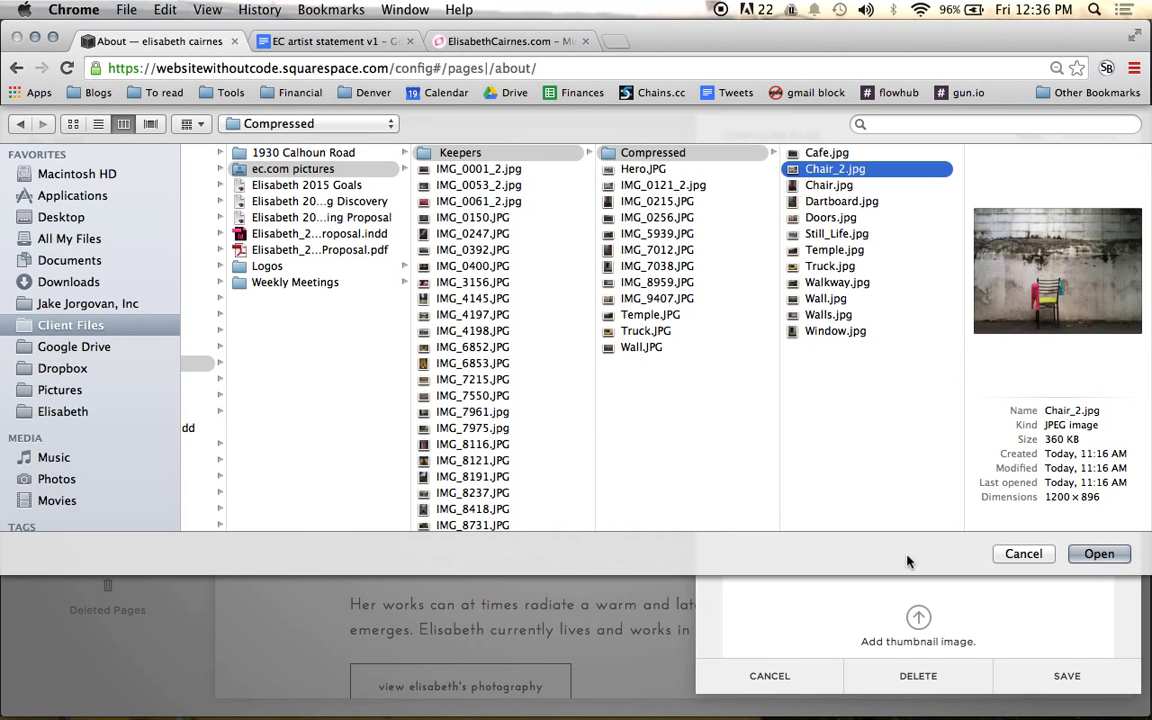
key(Return)
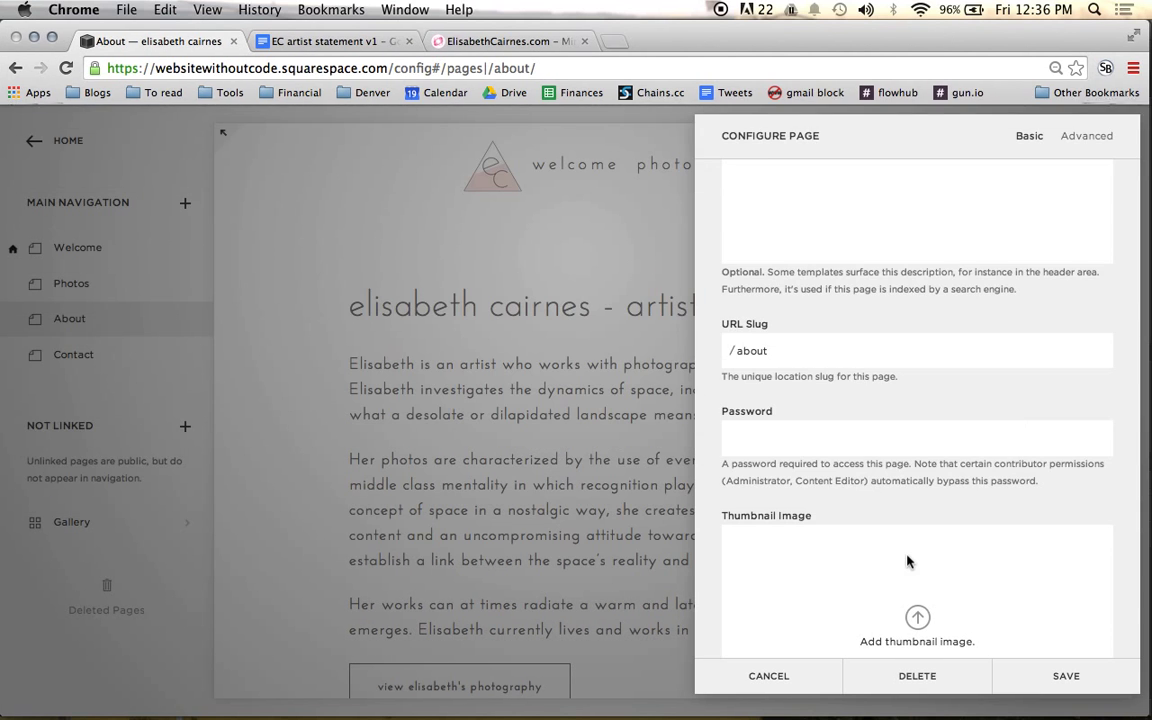
Place the thumbnail's focal point on the chair's seat and save the About page settings.
scroll(1006, 469, down, 3)
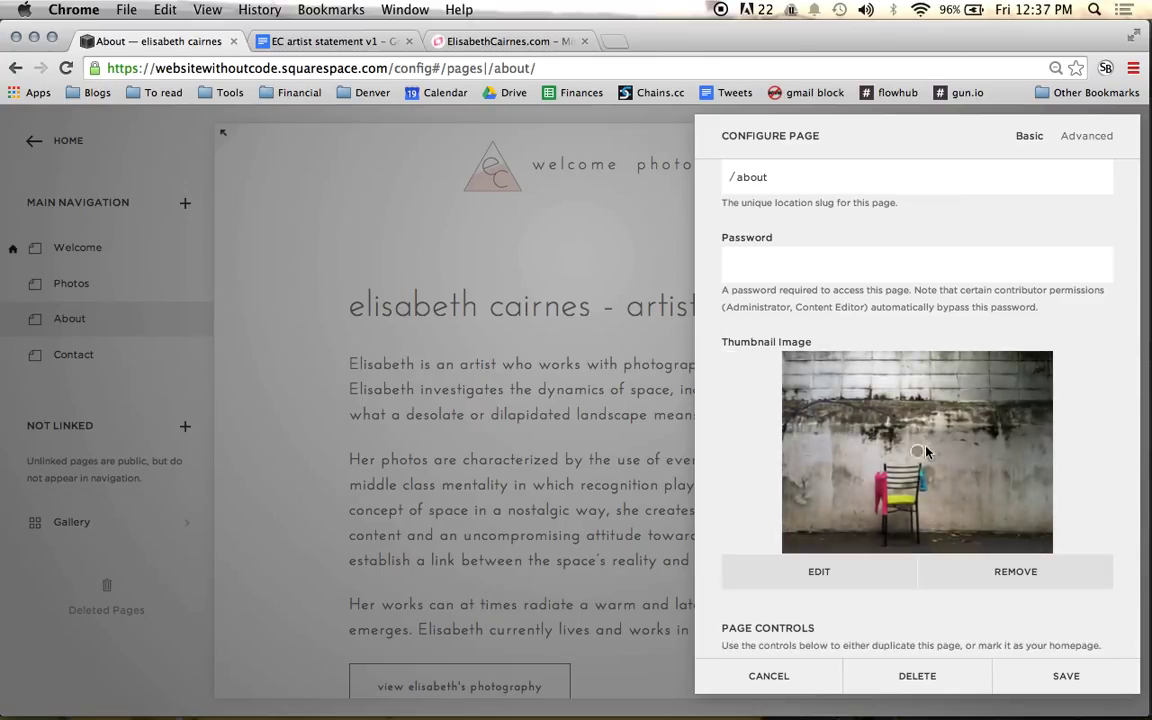
drag(912, 468, 898, 509)
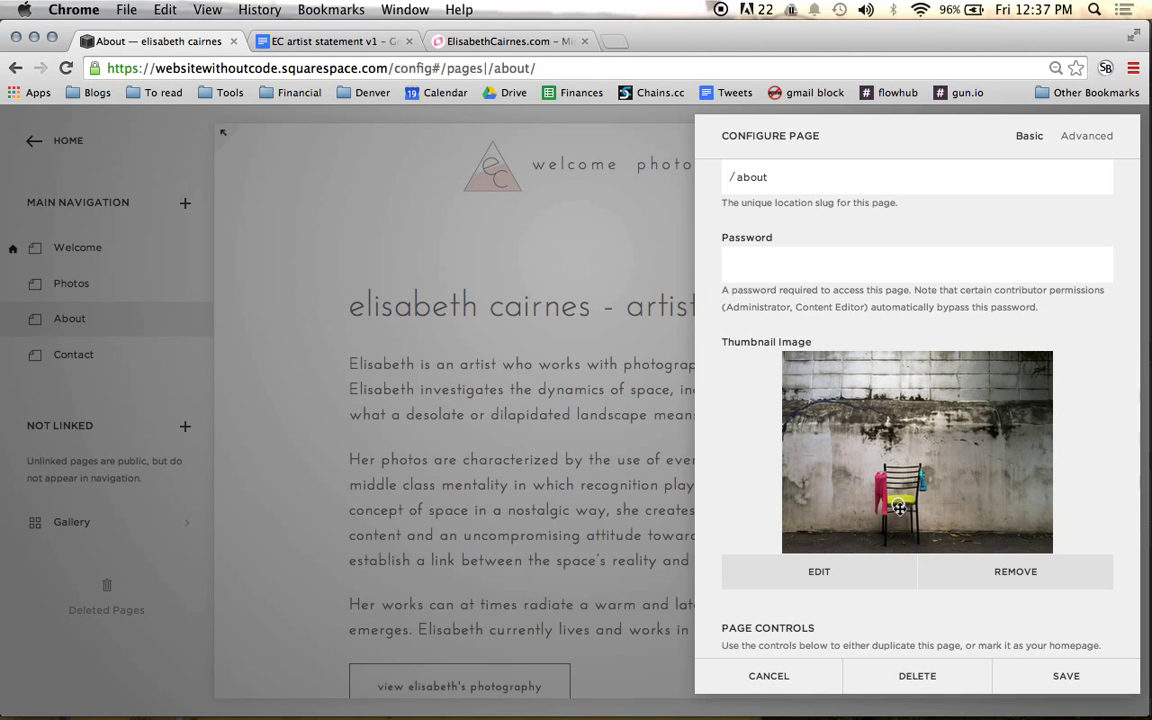
click(1075, 677)
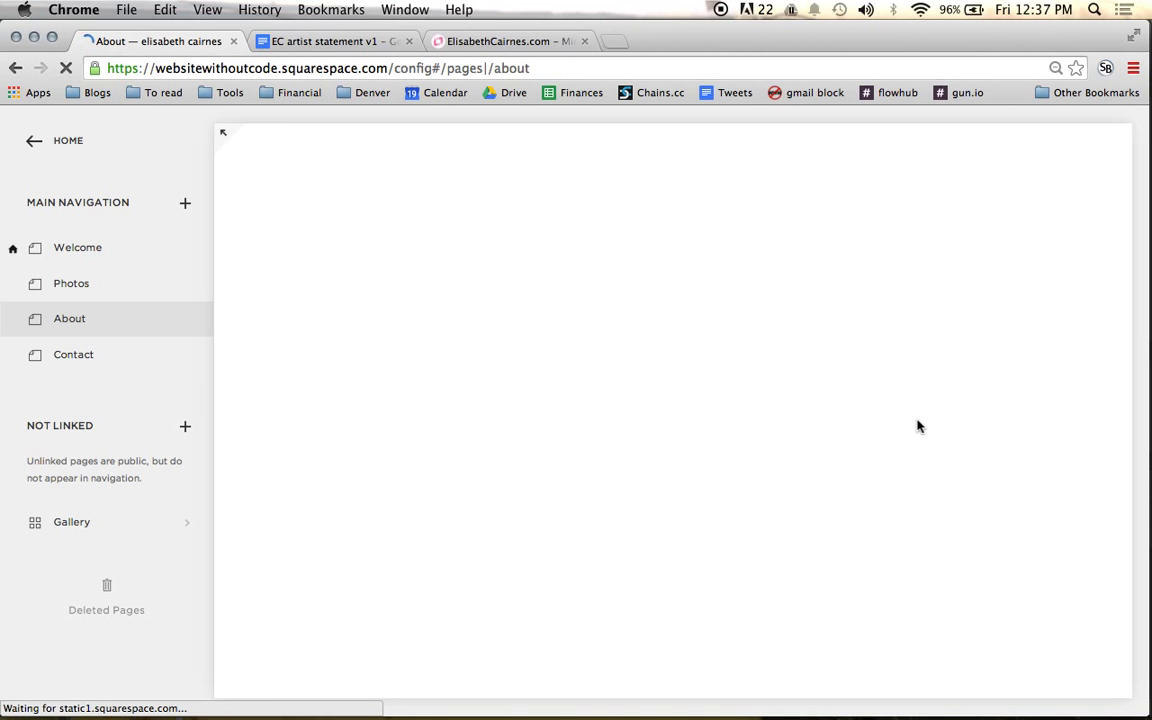
Preview the About page at full width, reload the site, and examine the banner image, artist statement and footer.
click(224, 137)
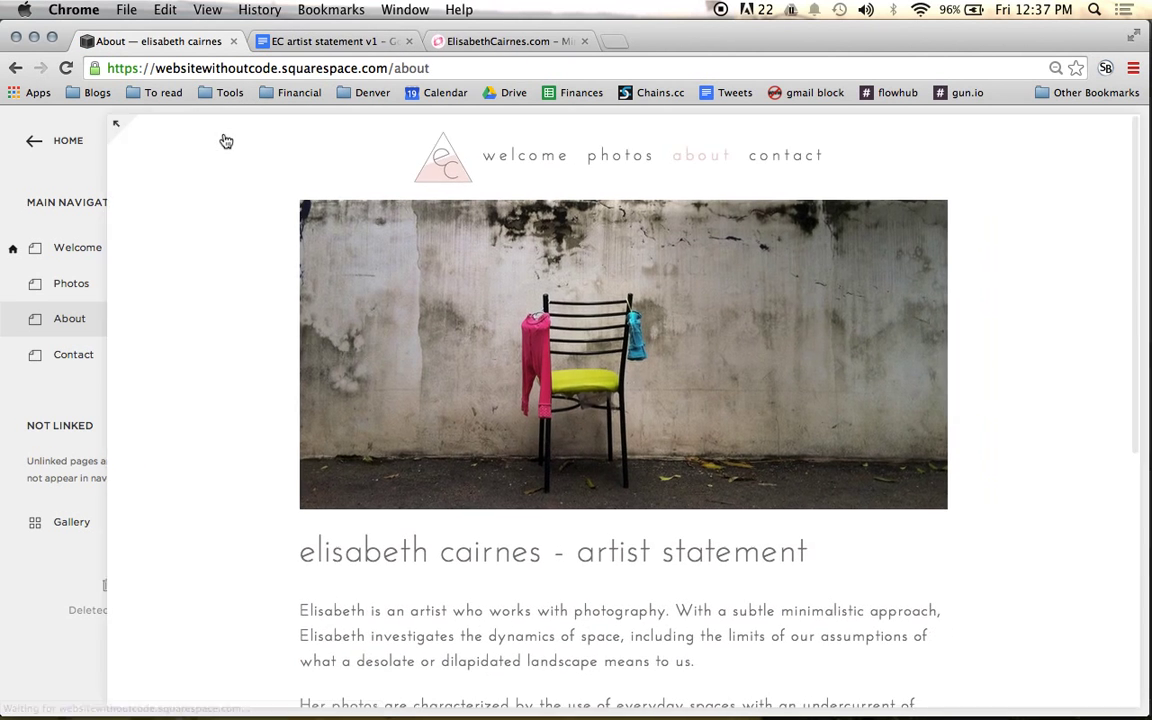
click(591, 69)
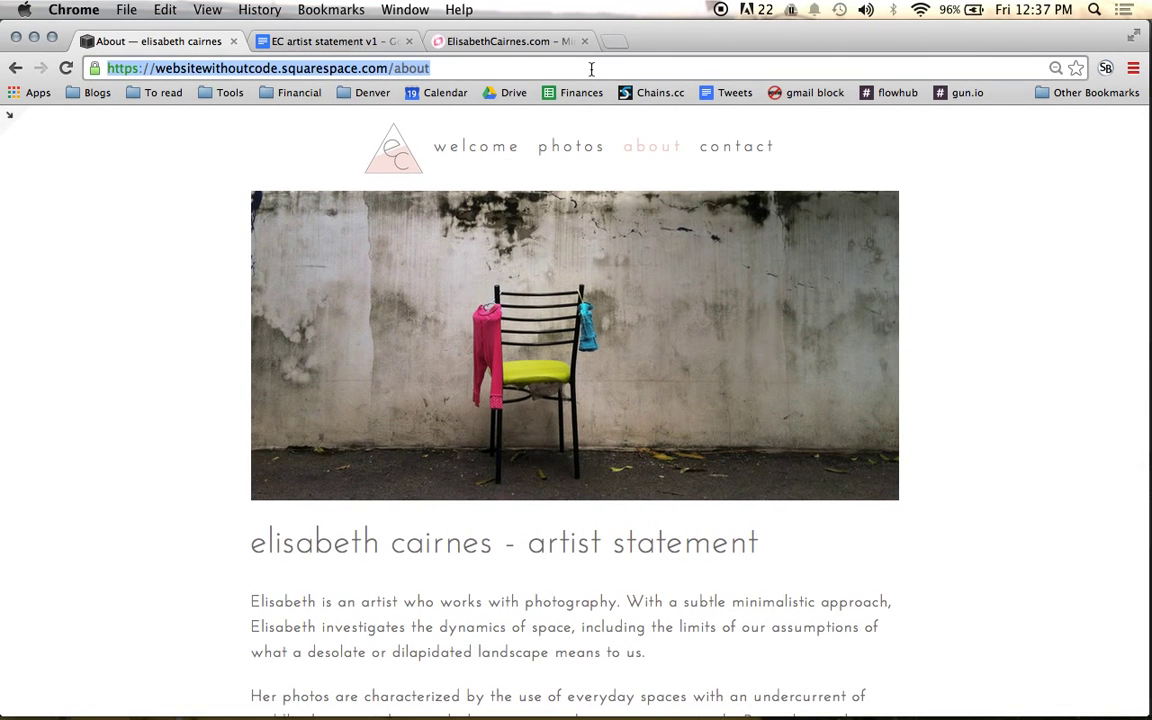
key(Return)
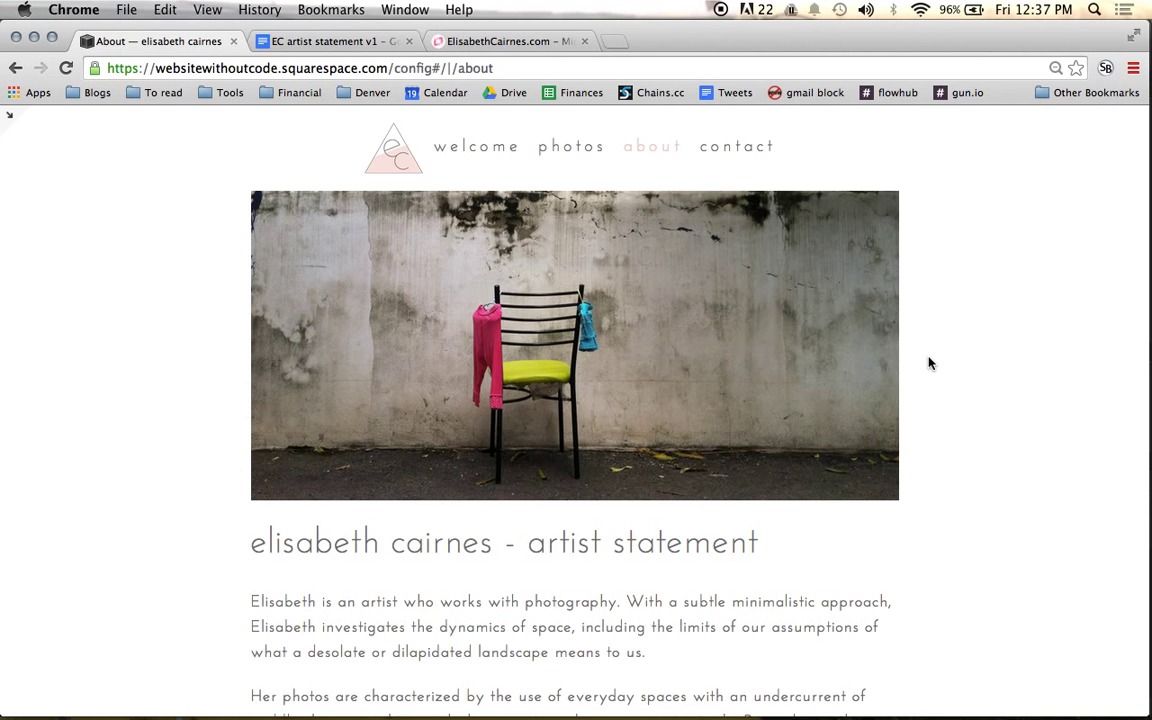
scroll(928, 363, down, 3)
scroll(928, 363, up, 3)
scroll(575, 368, down, 5)
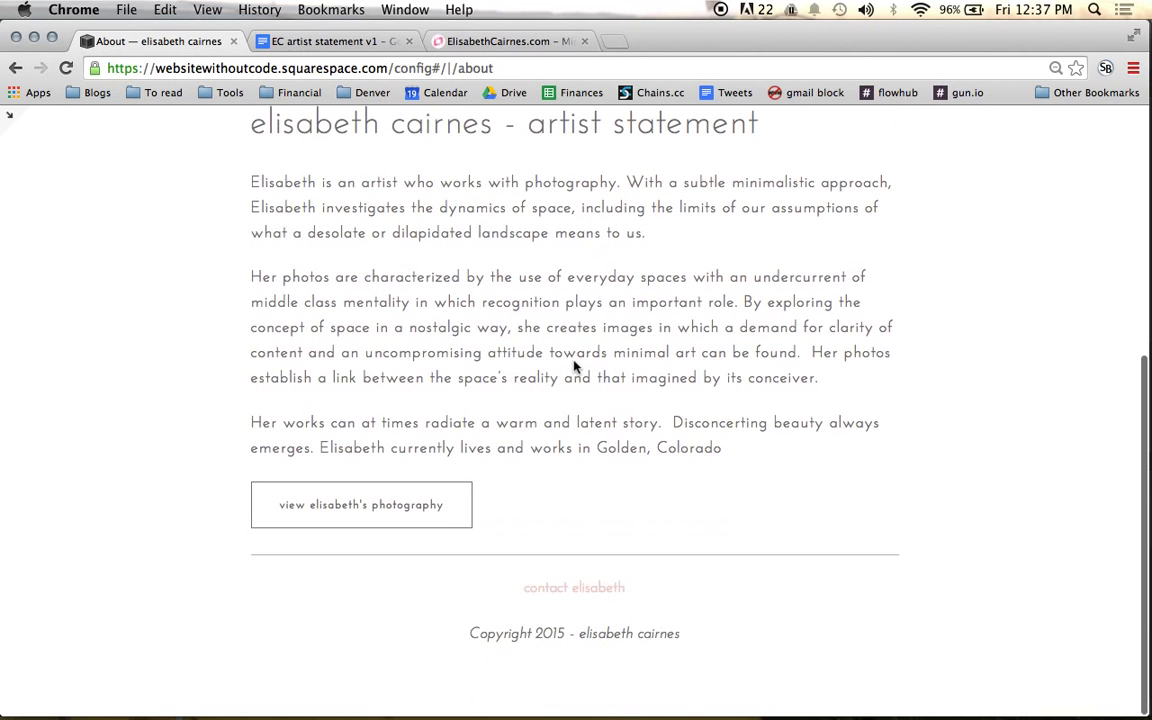
scroll(655, 462, up, 5)
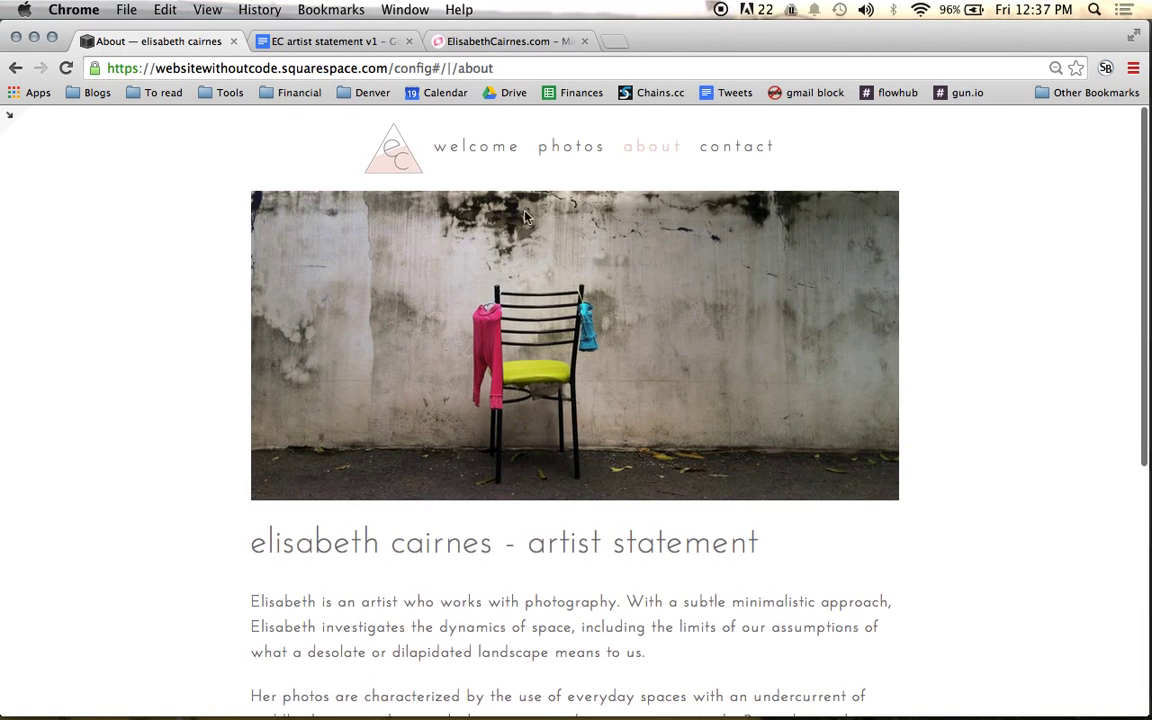
Open the Welcome page and review its banner, centered text, button and footer.
click(470, 146)
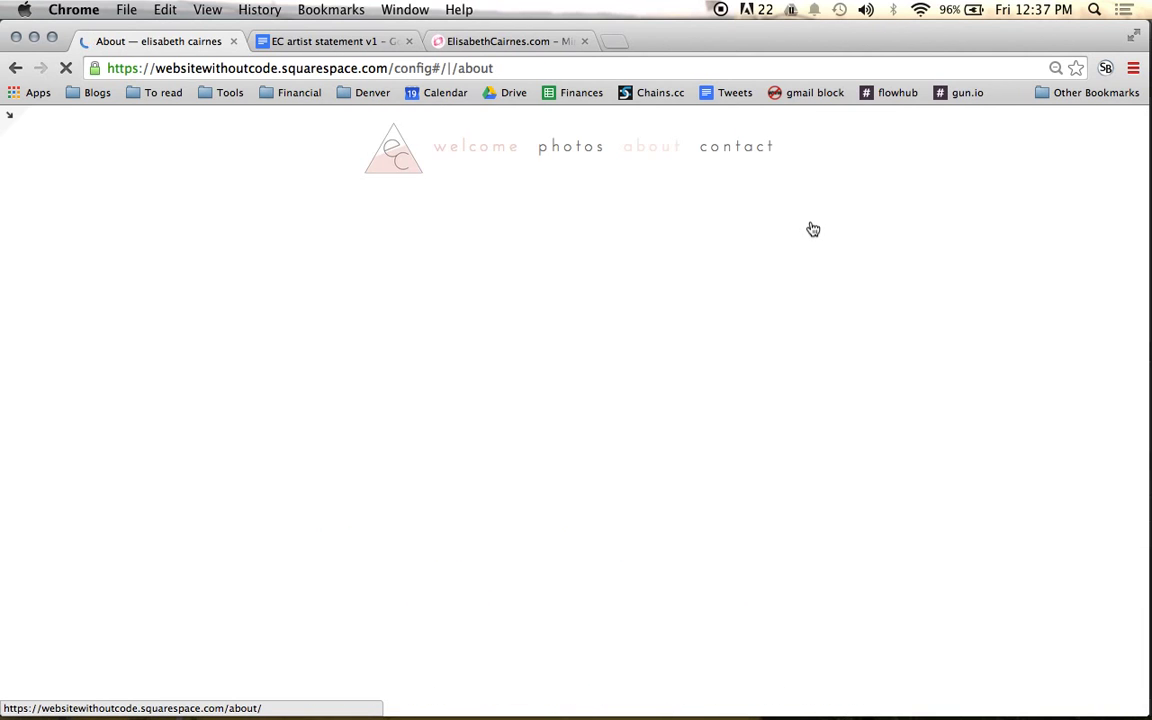
scroll(810, 228, down, 3)
scroll(789, 258, up, 3)
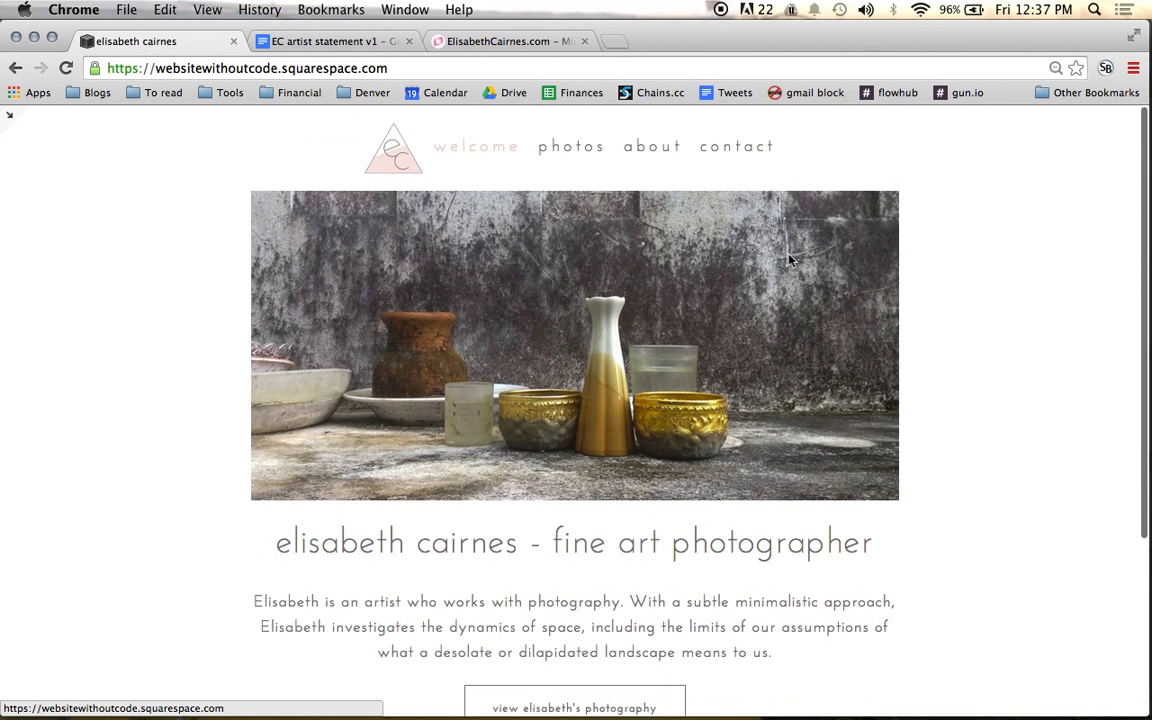
scroll(960, 283, down, 3)
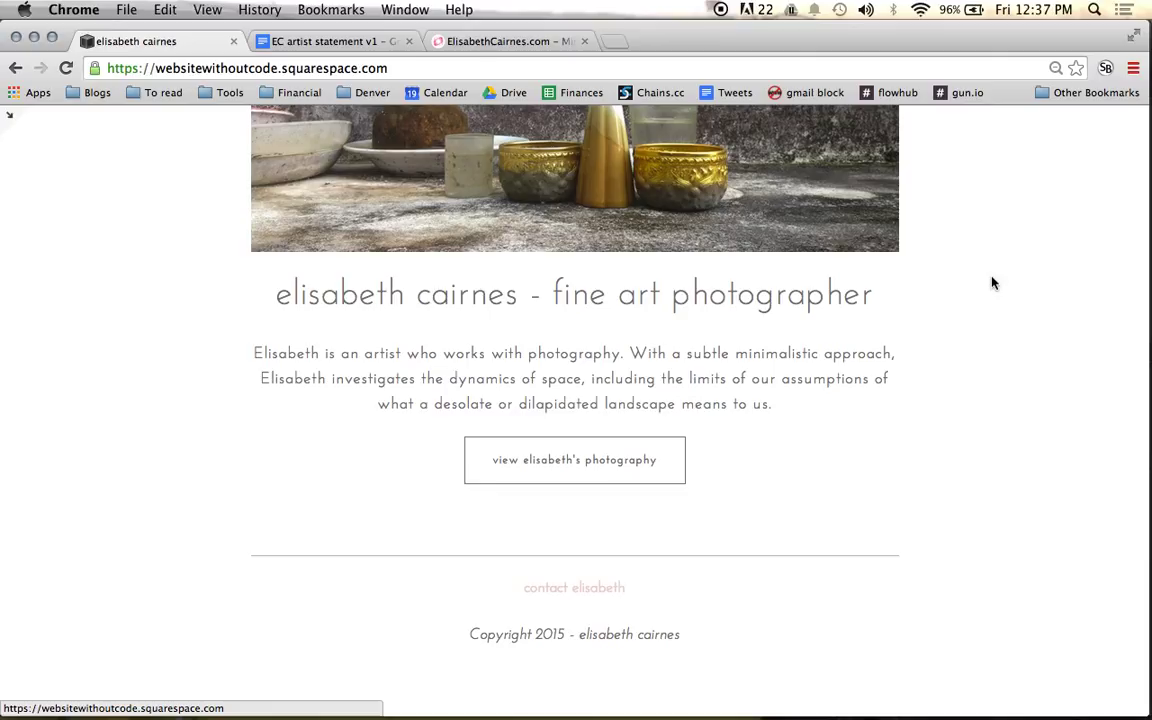
scroll(992, 283, up, 3)
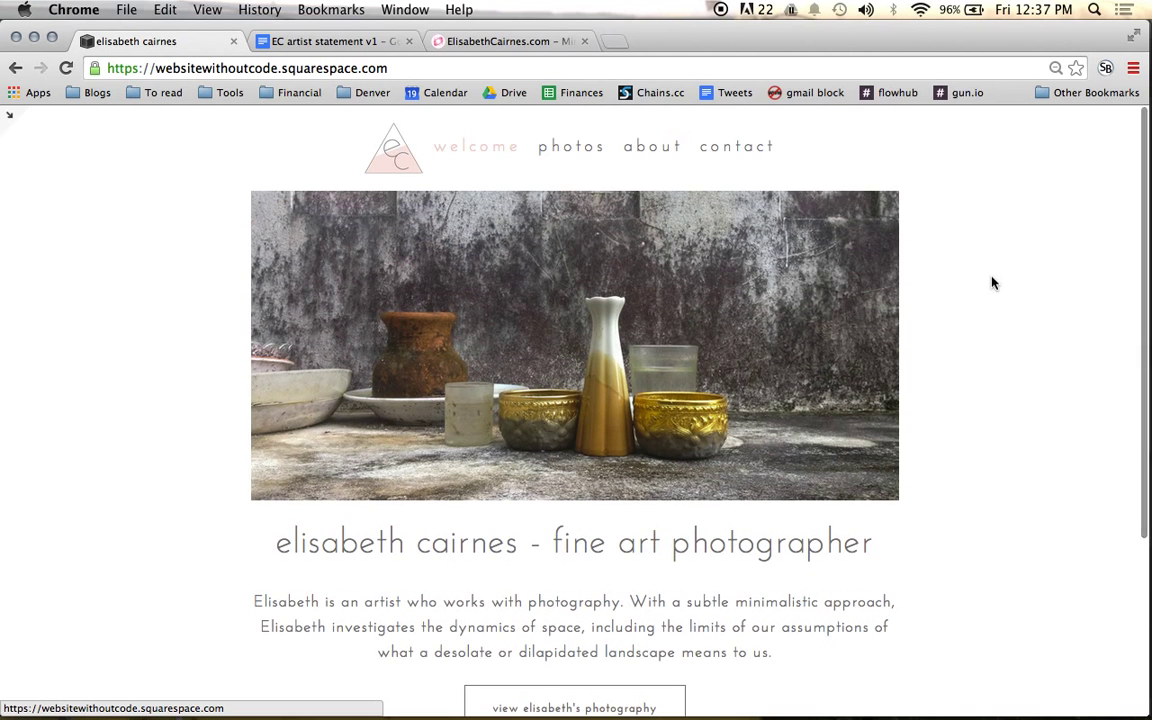